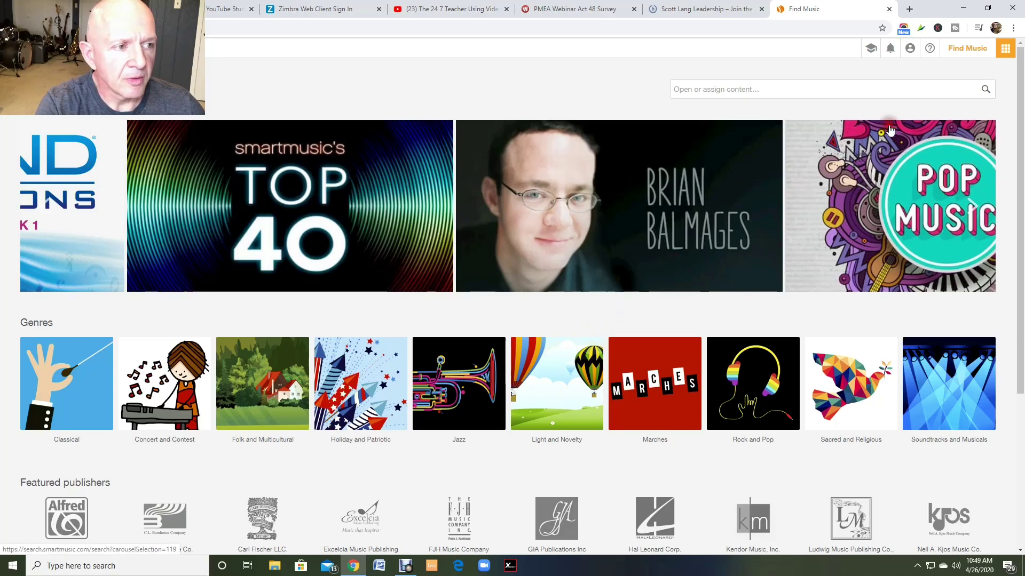
Go to Find Music and list the content in the Exercises category
click(1006, 51)
click(820, 162)
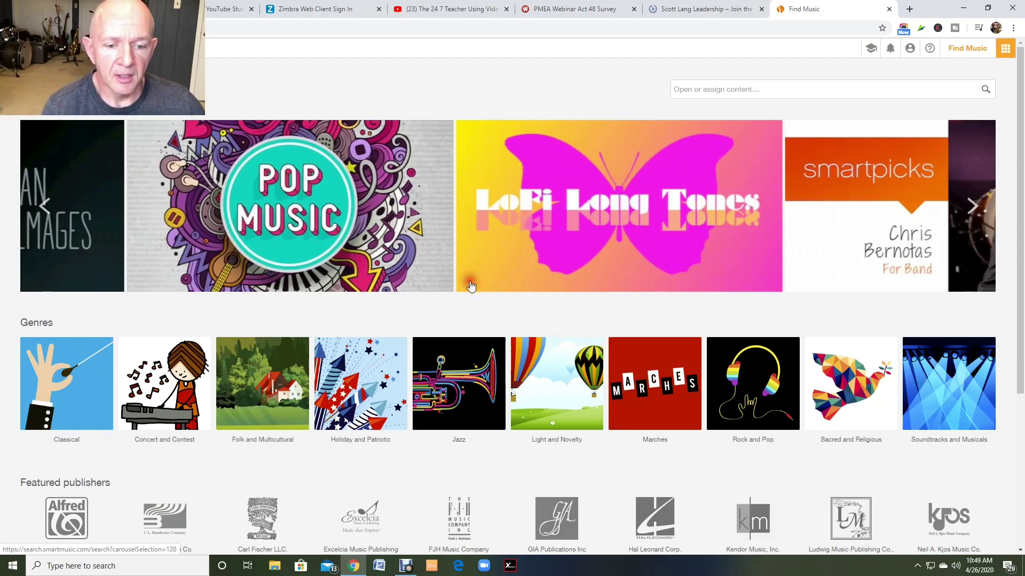
scroll(469, 283, down, 4)
scroll(472, 283, down, 1)
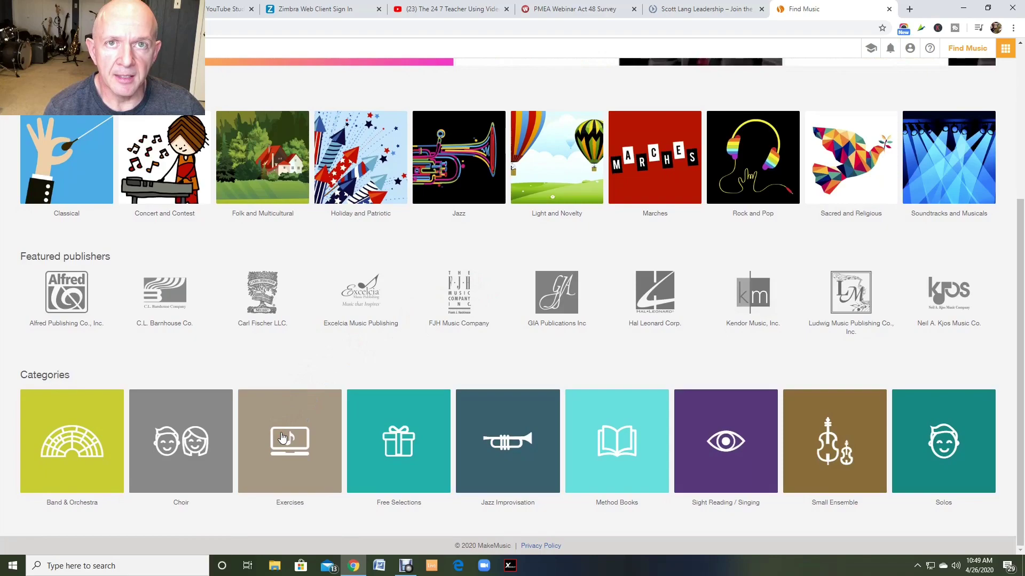
click(283, 437)
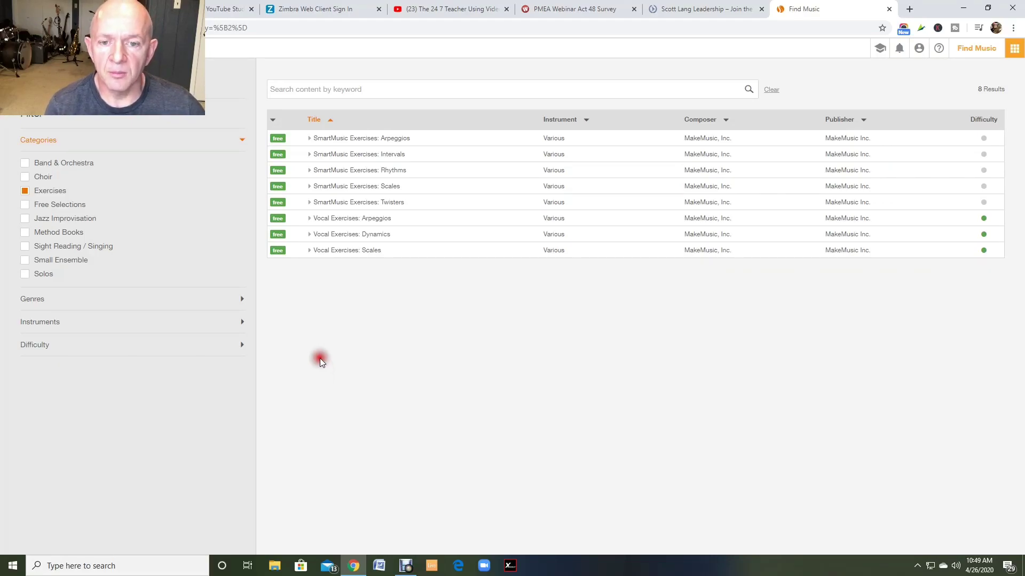
Start an assignment from SmartMusic Exercises: Rhythms using the movement Simple Time 1 - Pattern 1
click(309, 170)
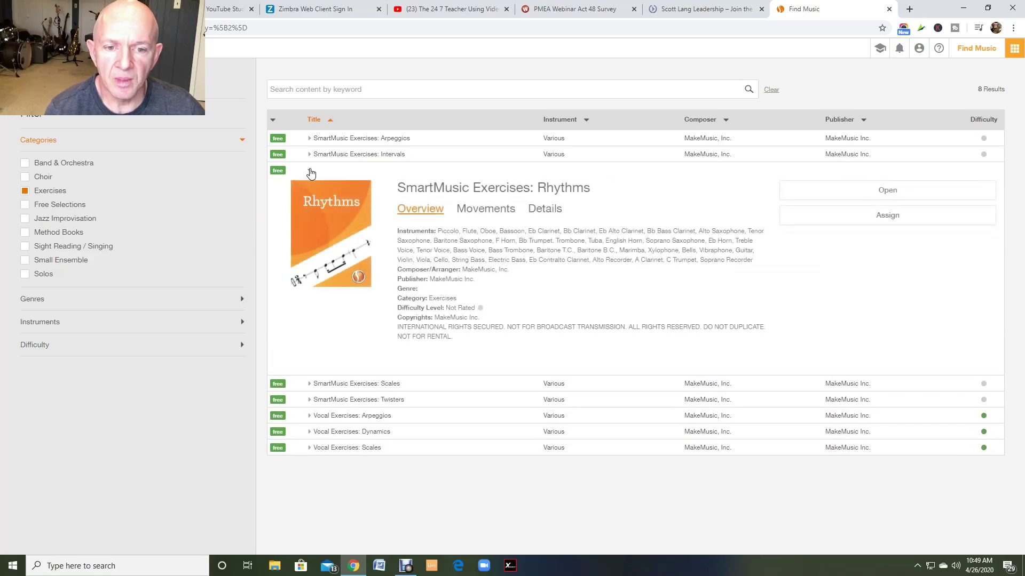
click(896, 216)
click(969, 241)
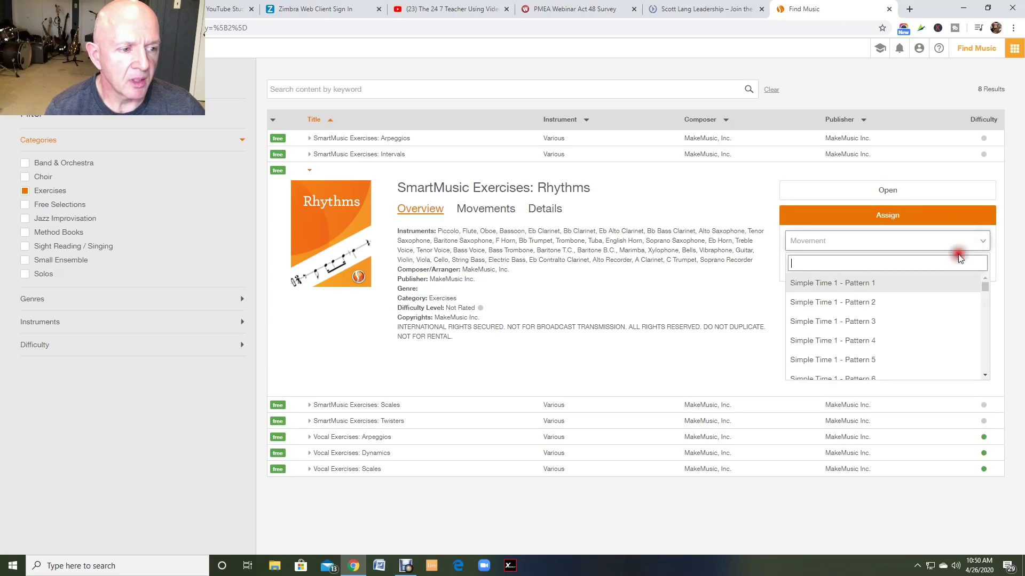
click(934, 283)
click(920, 270)
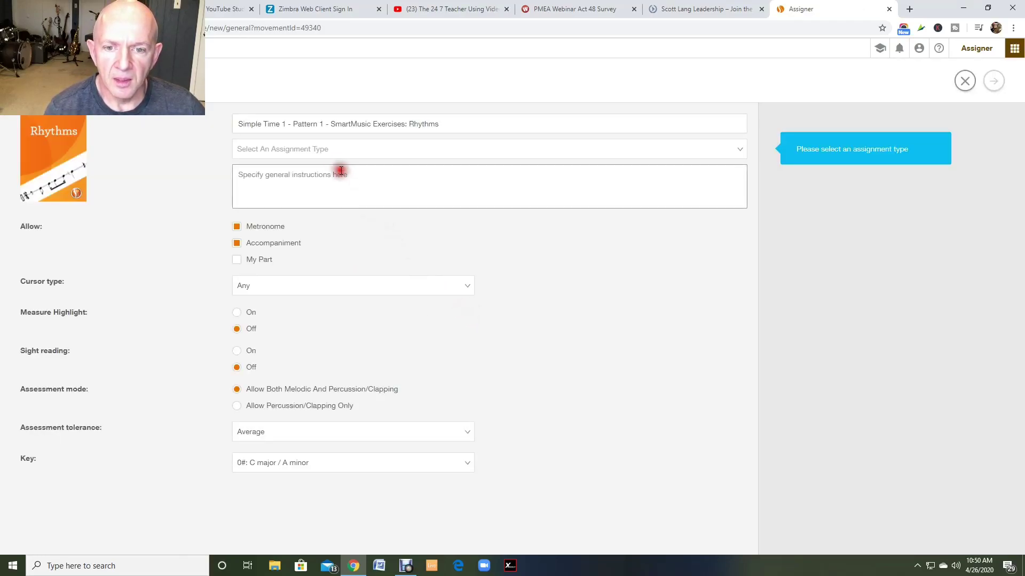
Make it a Custom Assignment with the Beat cursor type and continue to the parts setup
click(328, 149)
click(320, 169)
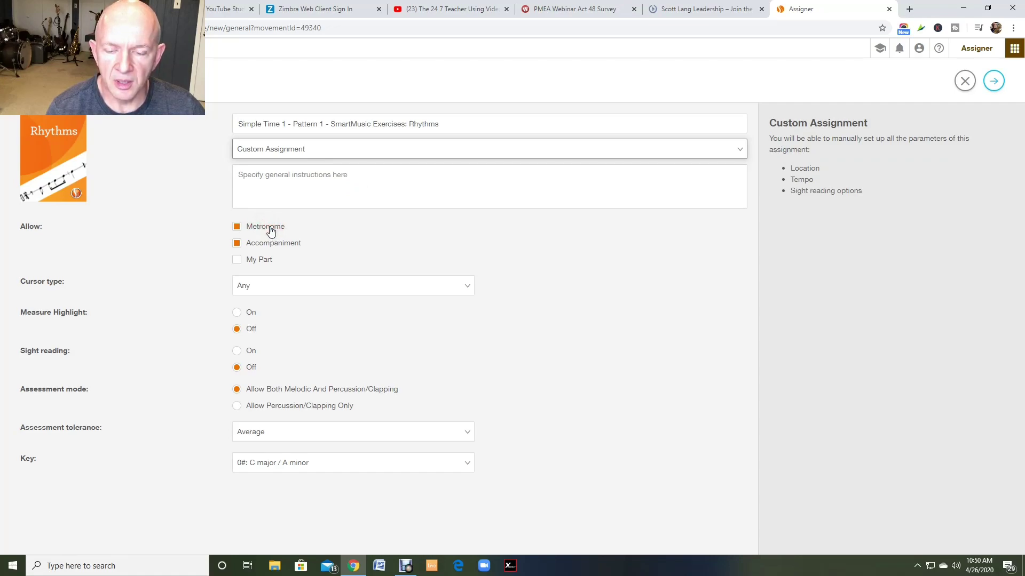
click(267, 285)
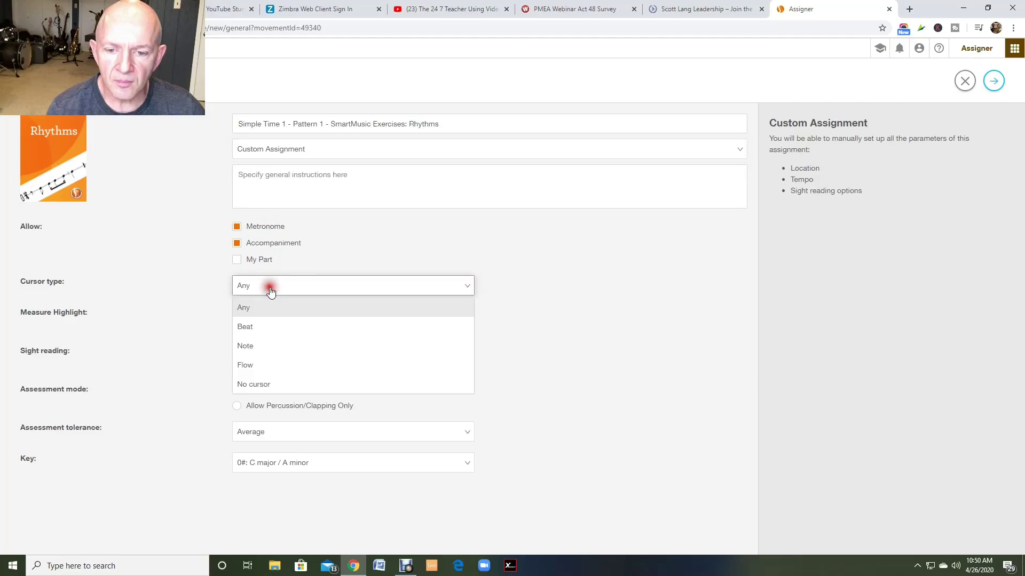
click(263, 331)
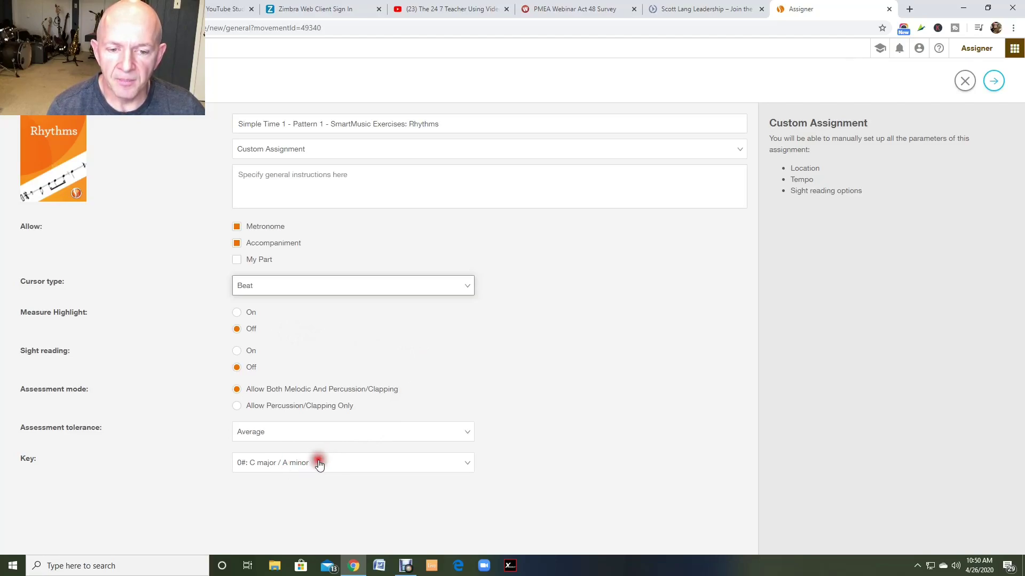
click(994, 83)
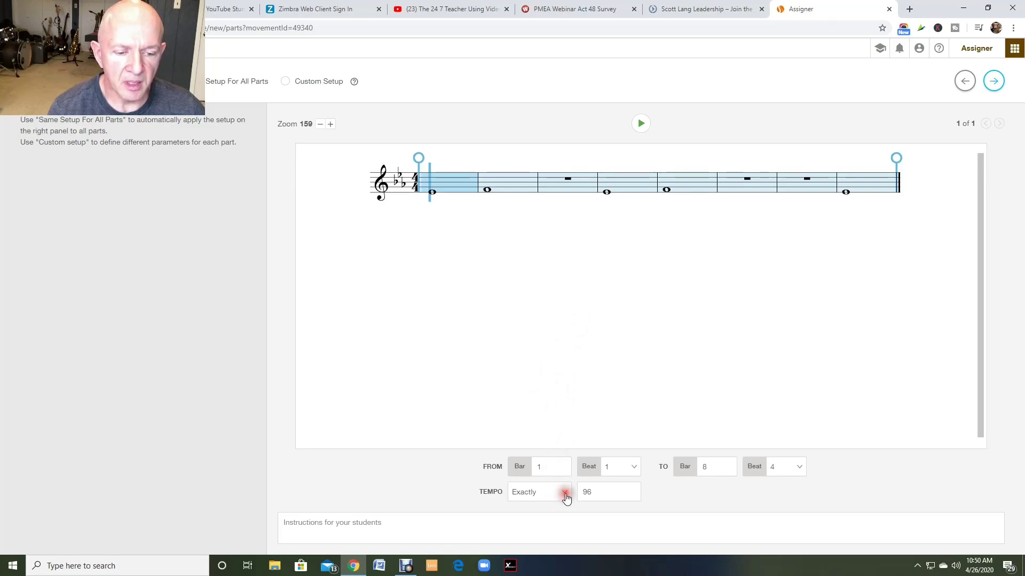
Set the tempo to exactly 60 and continue to the rubric
click(589, 492)
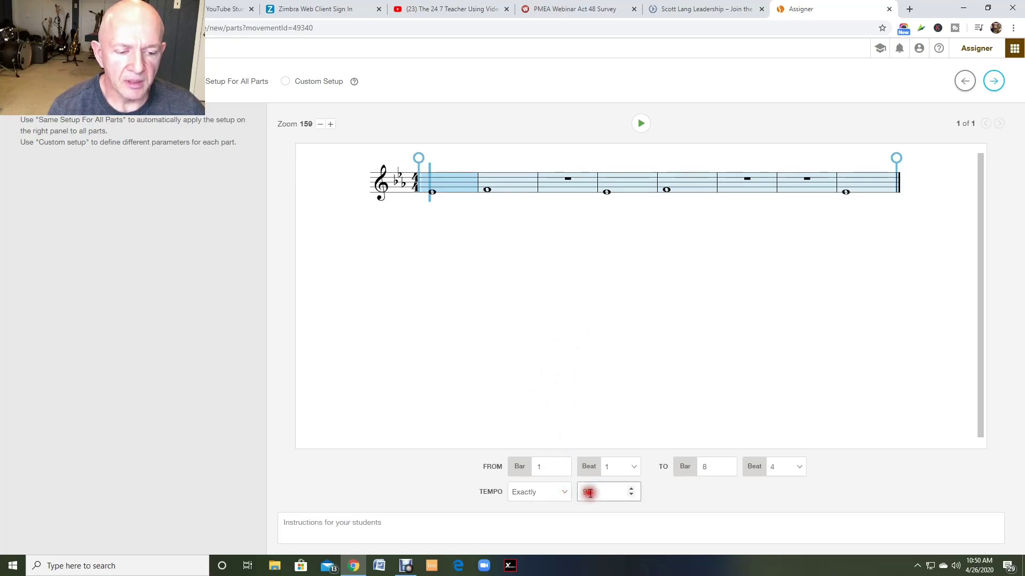
key(BackSpace)
key(BackSpace)
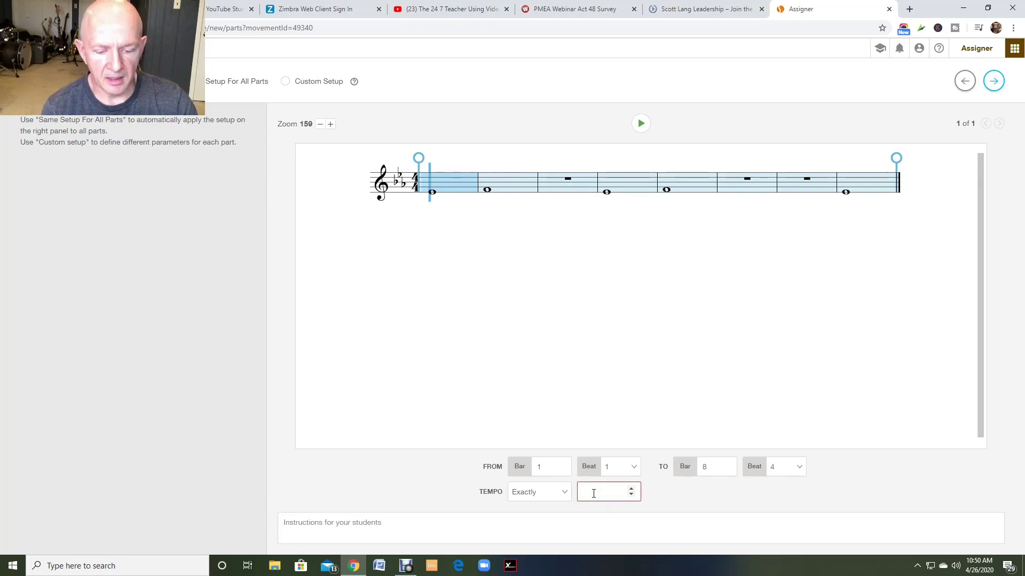
text(60)
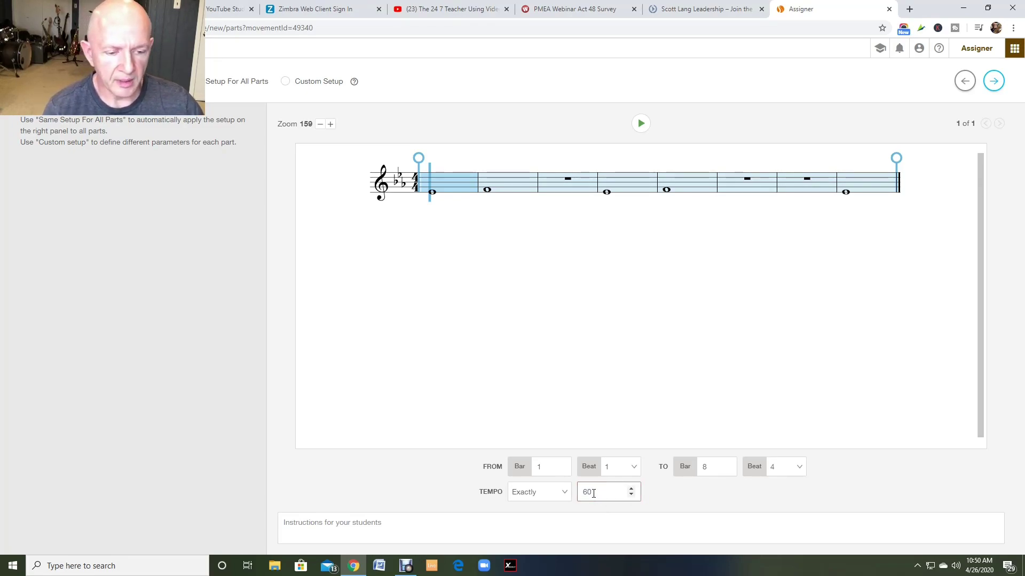
click(725, 379)
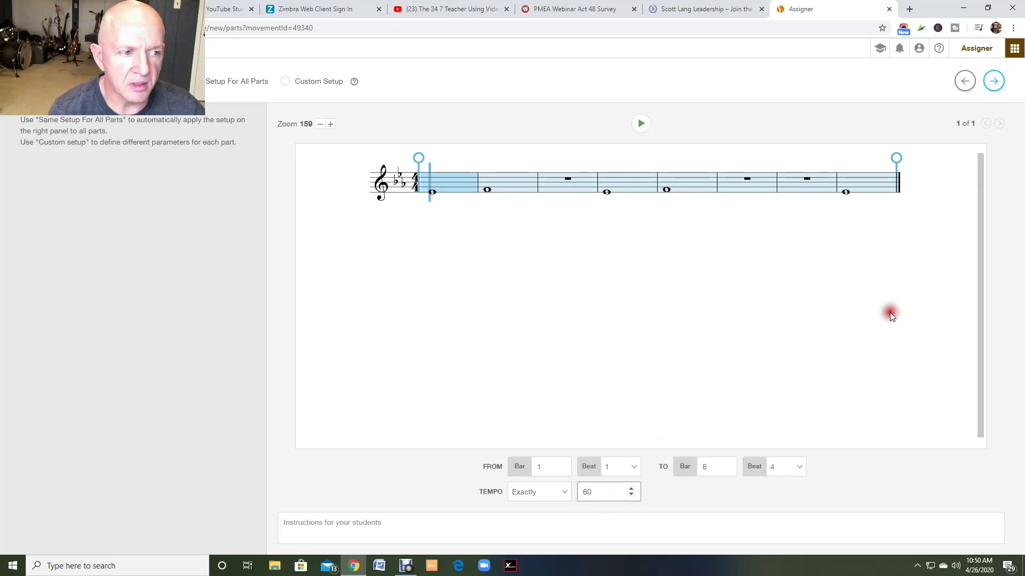
click(993, 81)
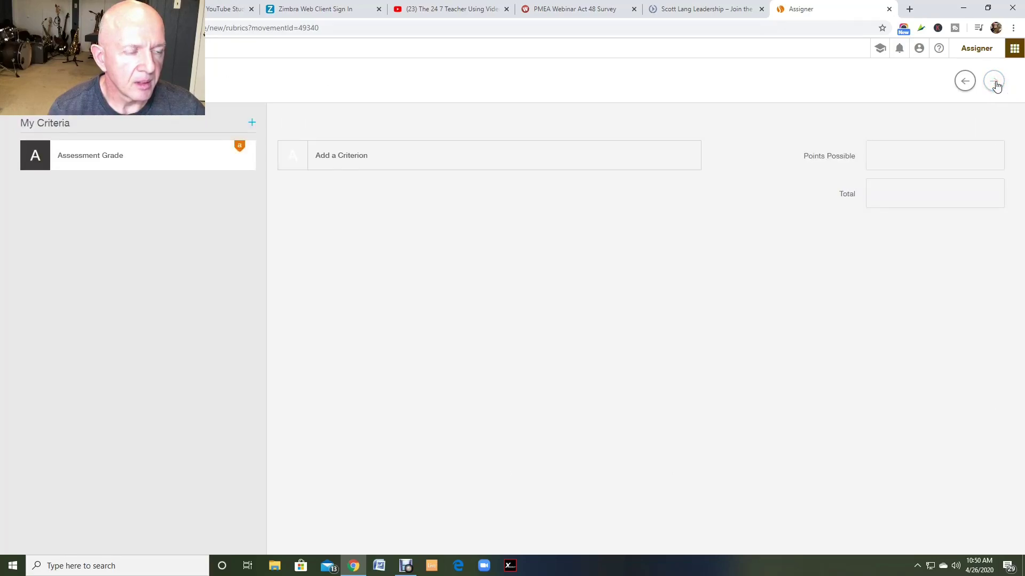
Add the Assessment Grade criterion to the rubric with 10 points possible and save the assignment template
click(97, 162)
click(895, 162)
text(4)
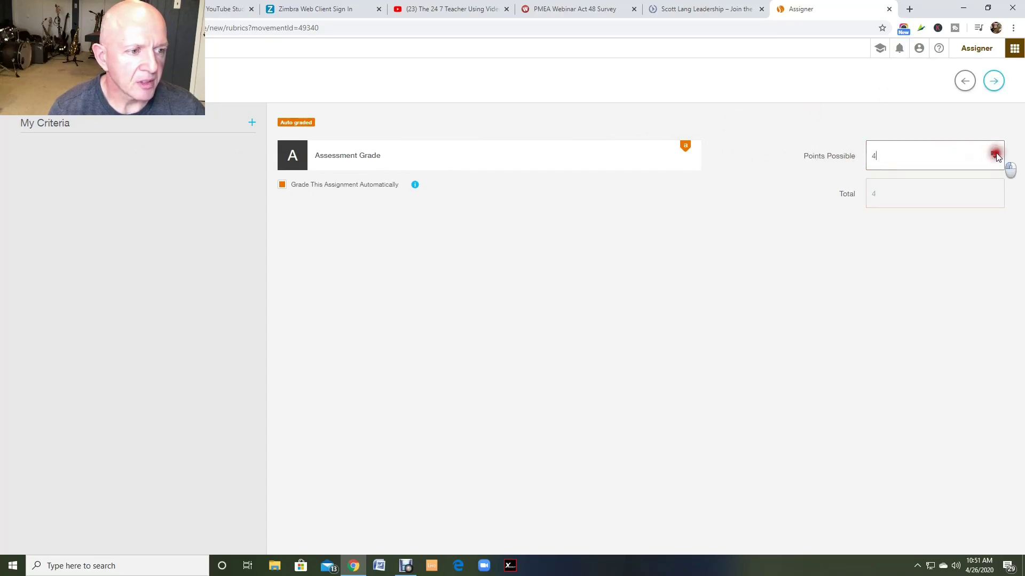
click(995, 155)
click(994, 81)
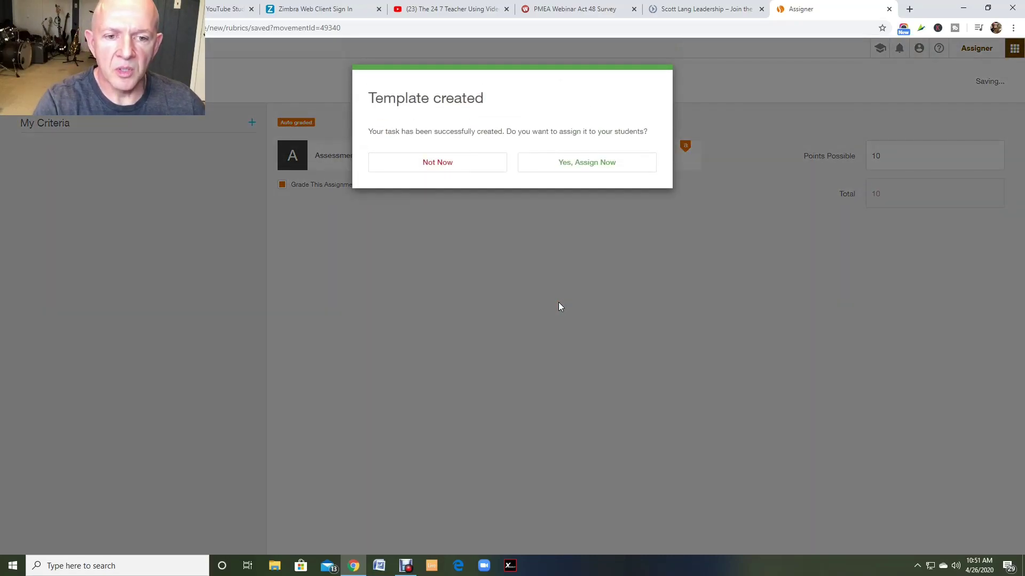
Assign the new template to Demo Class with a due date of 2020/05/10 11:59 PM and finish
click(574, 167)
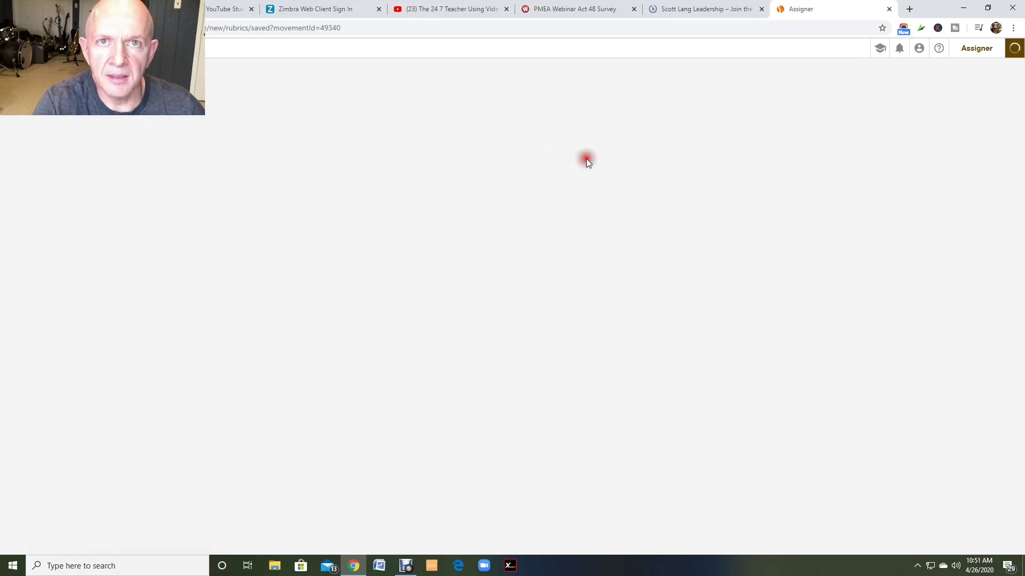
click(611, 124)
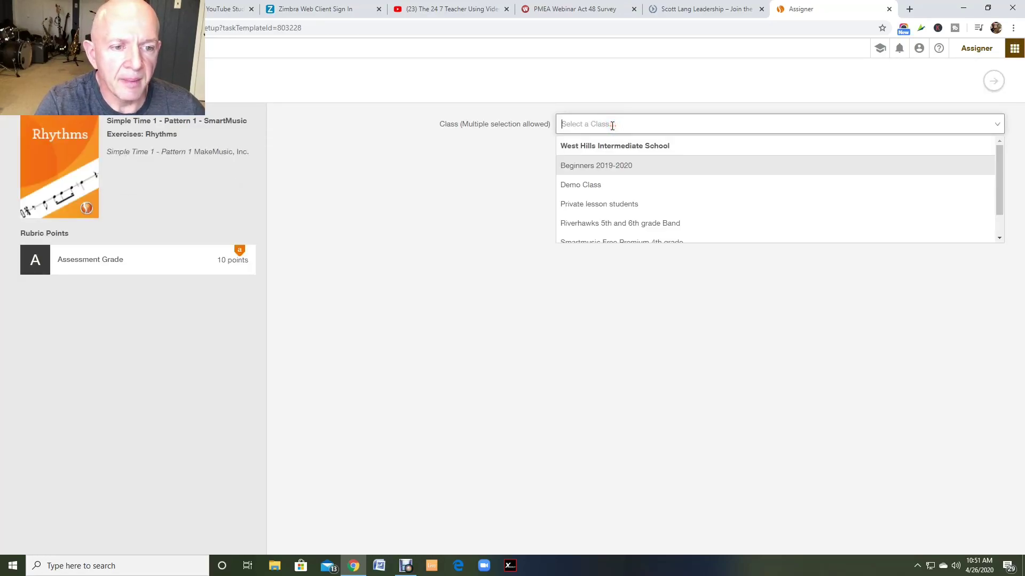
click(603, 185)
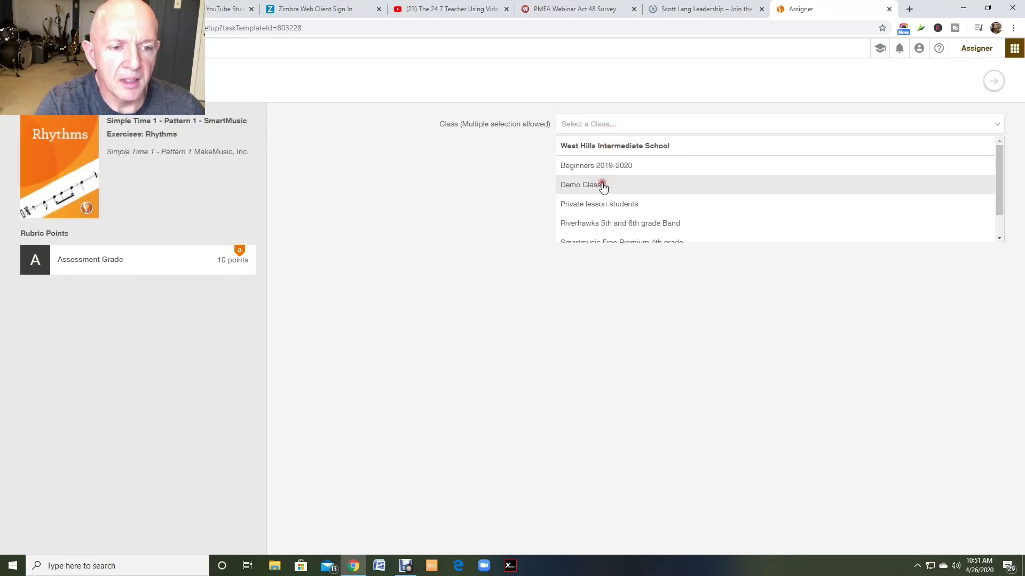
click(564, 188)
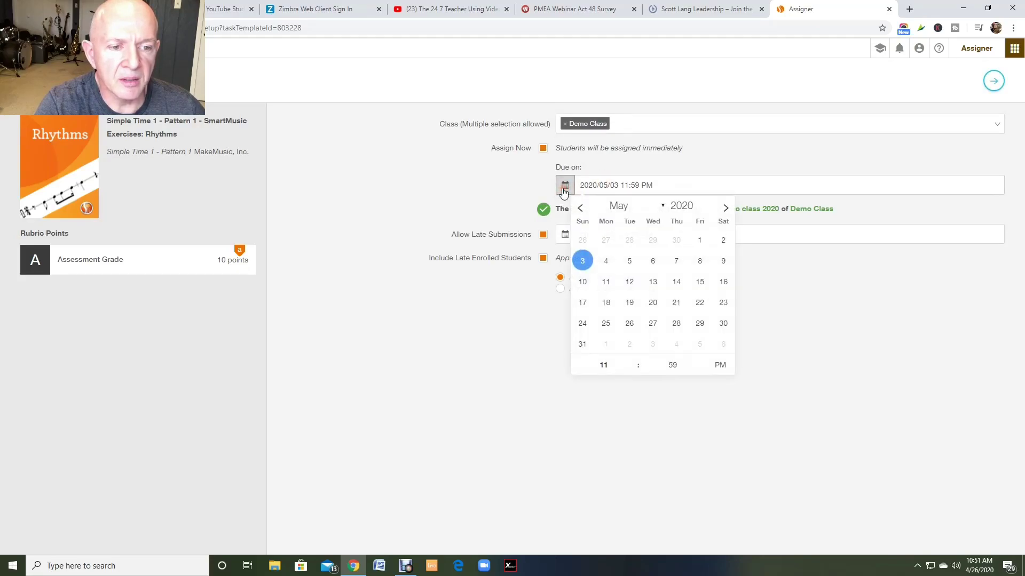
click(585, 281)
click(786, 283)
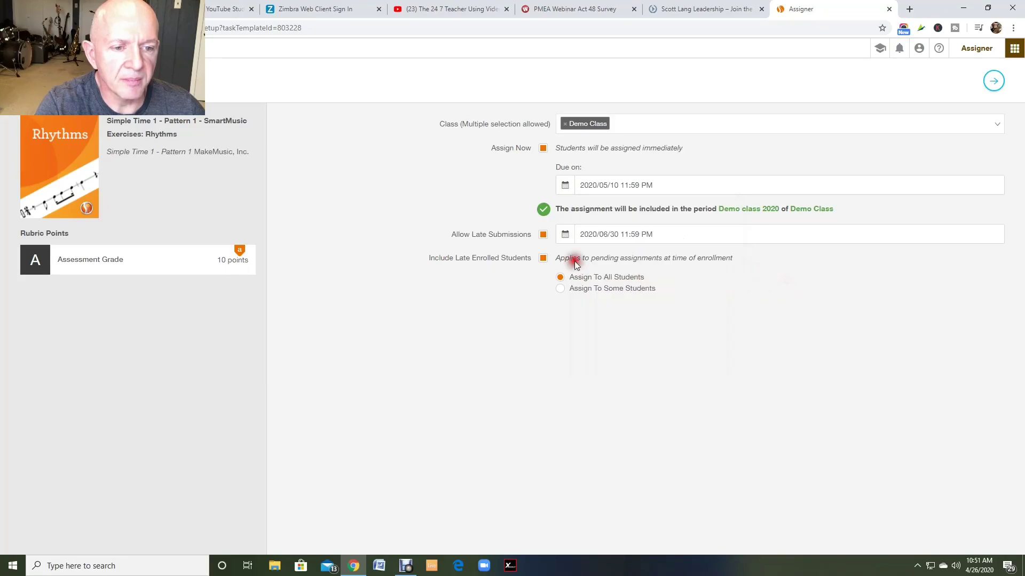
click(993, 81)
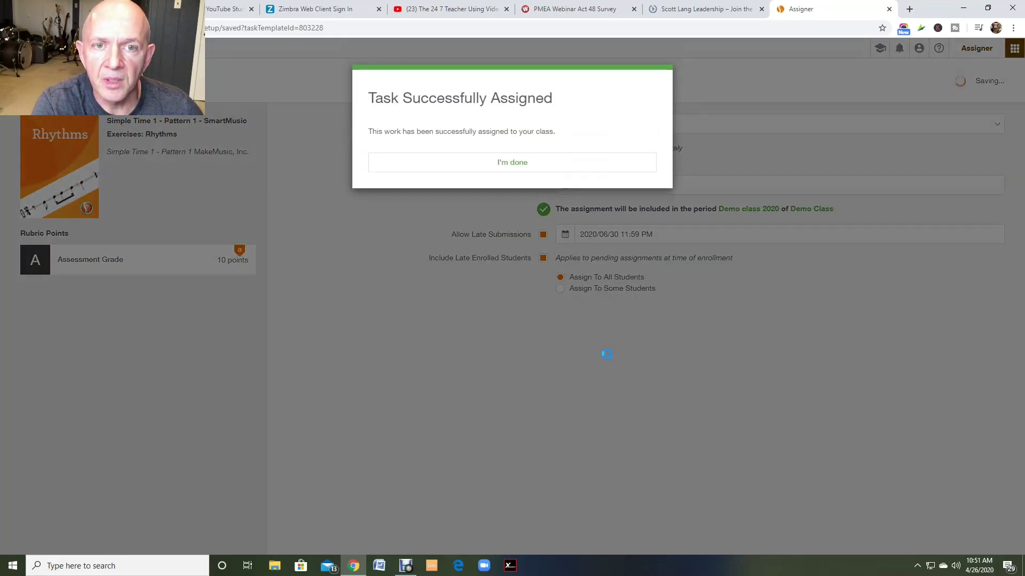
click(516, 162)
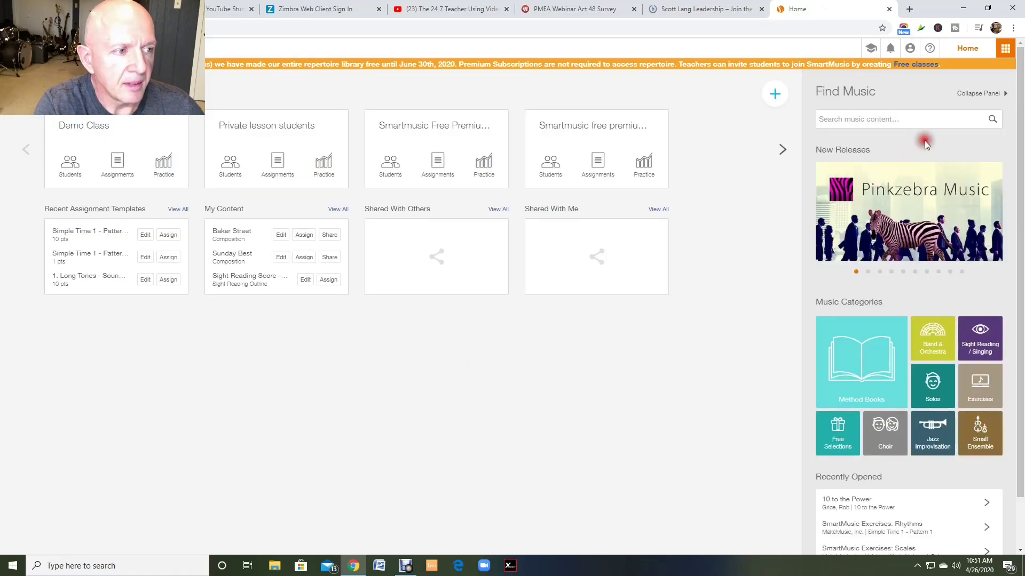
Return to Find Music and list the Exercises category again
click(1006, 56)
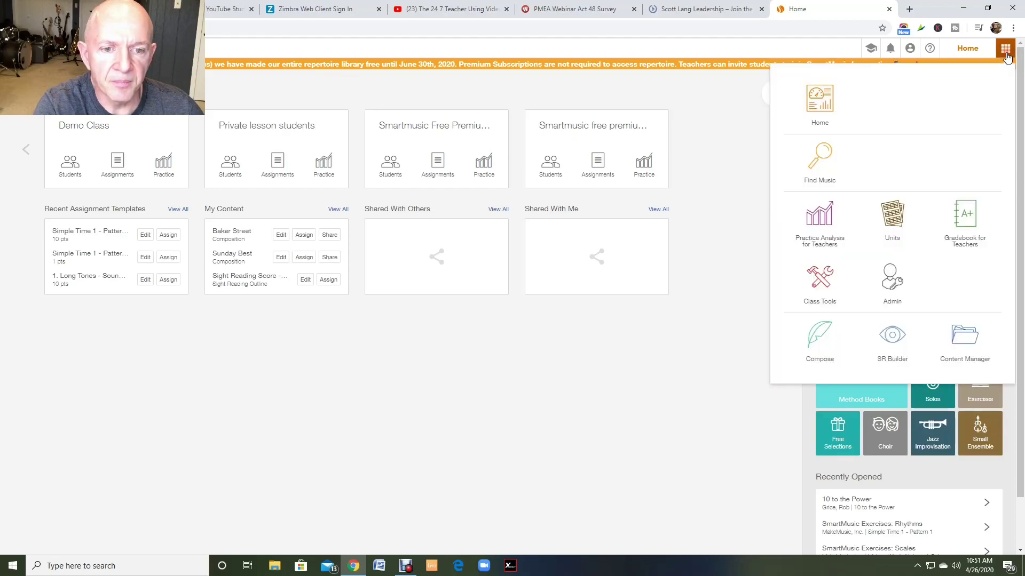
click(822, 169)
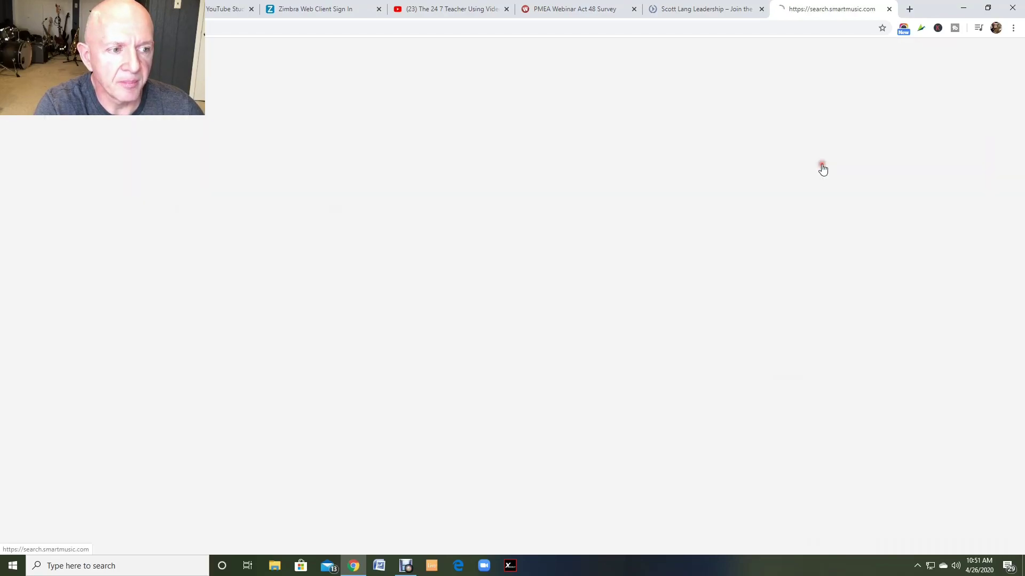
scroll(380, 379, down, 4)
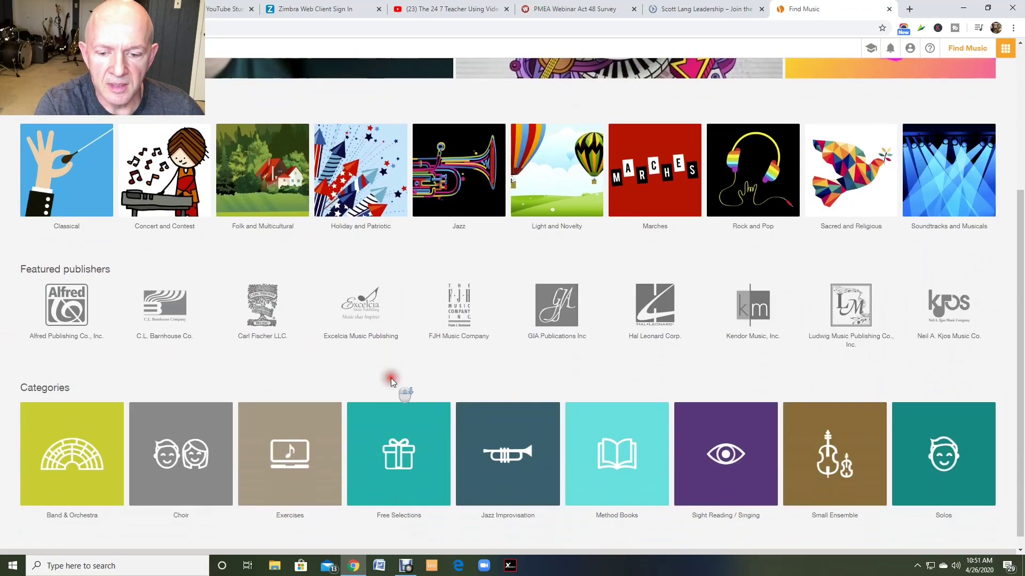
click(259, 473)
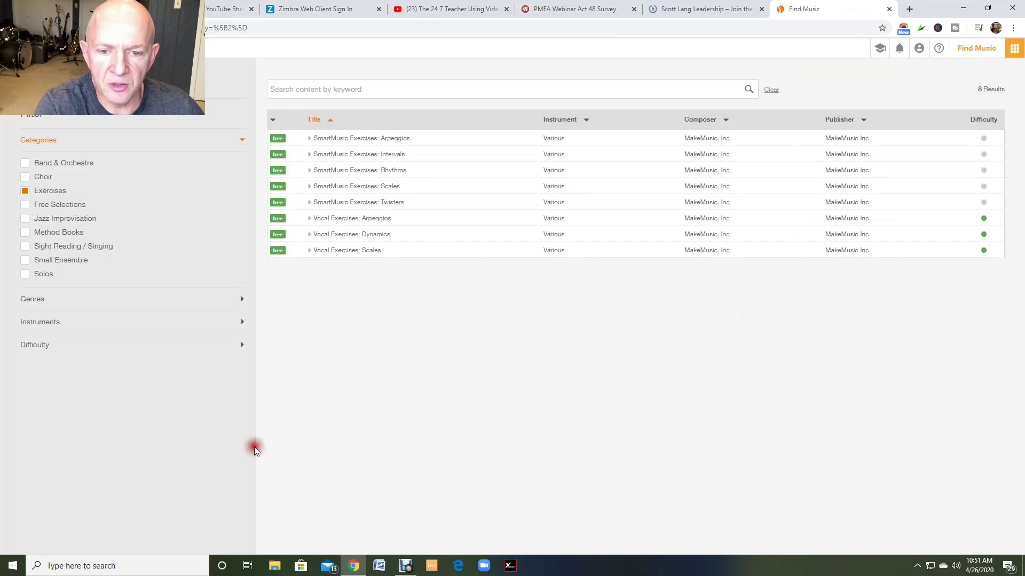
Start a second assignment from SmartMusic Exercises: Rhythms, again using the movement Simple Time 1 - Pattern 1
click(308, 171)
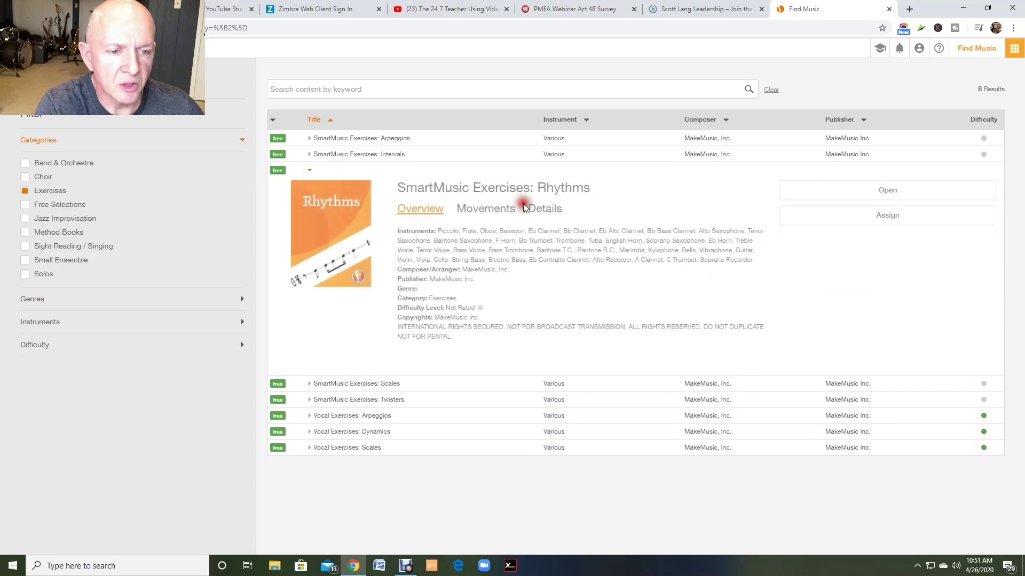
click(885, 216)
click(961, 243)
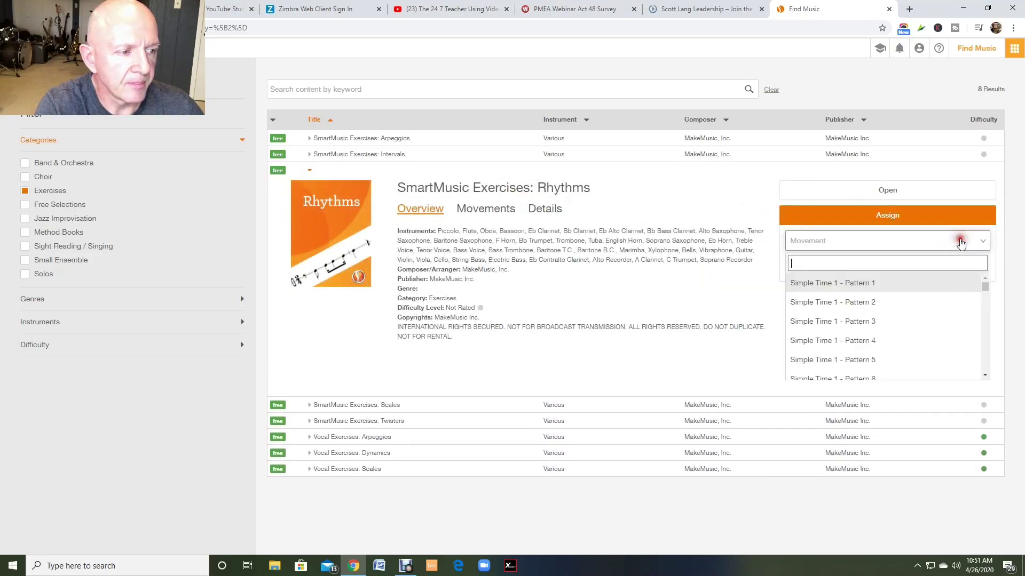
click(936, 283)
click(944, 273)
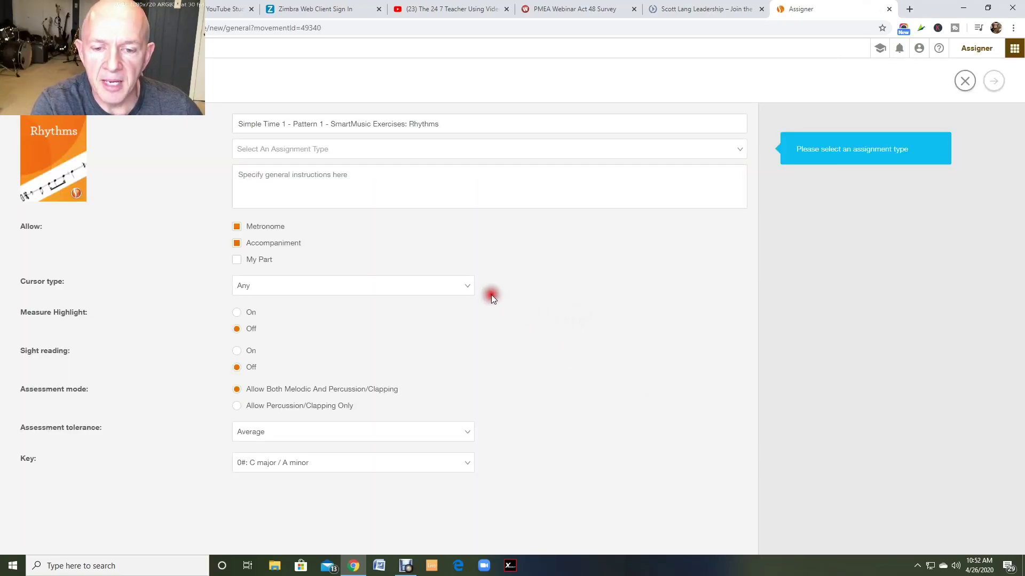
Make the second one a Custom Assignment with the cursor type No cursor and continue to the parts setup
click(342, 152)
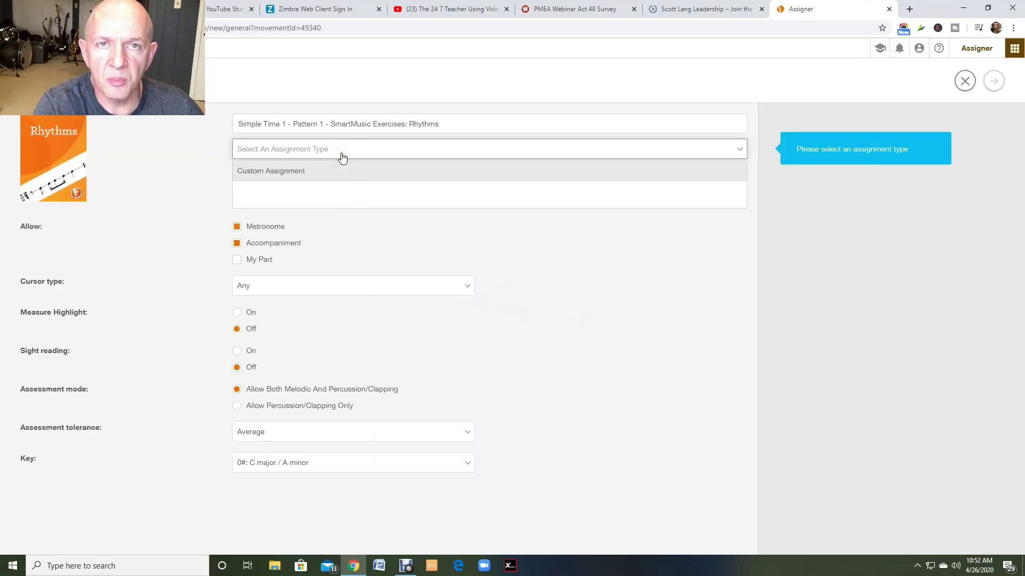
click(333, 170)
click(266, 227)
click(295, 289)
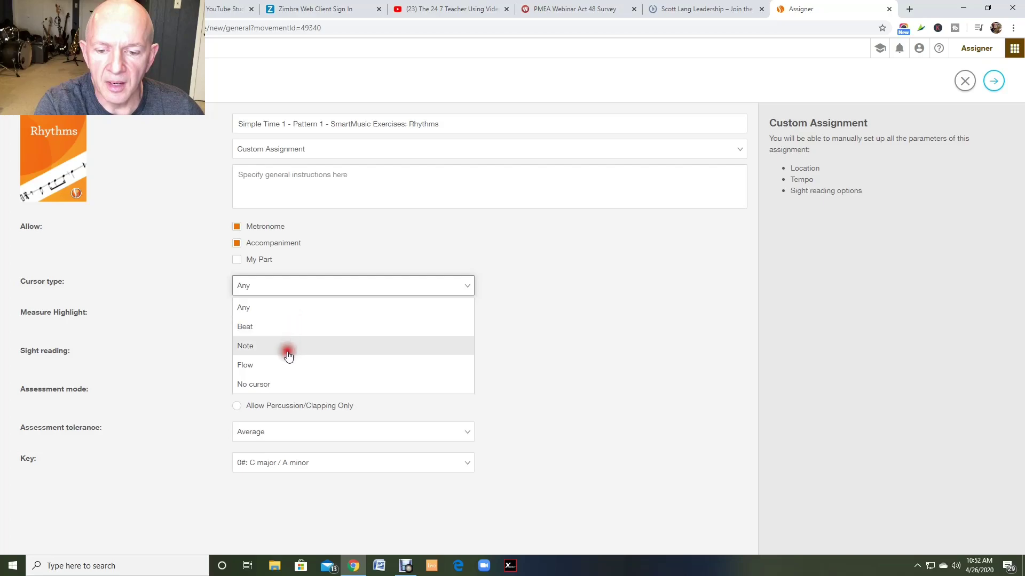
click(282, 390)
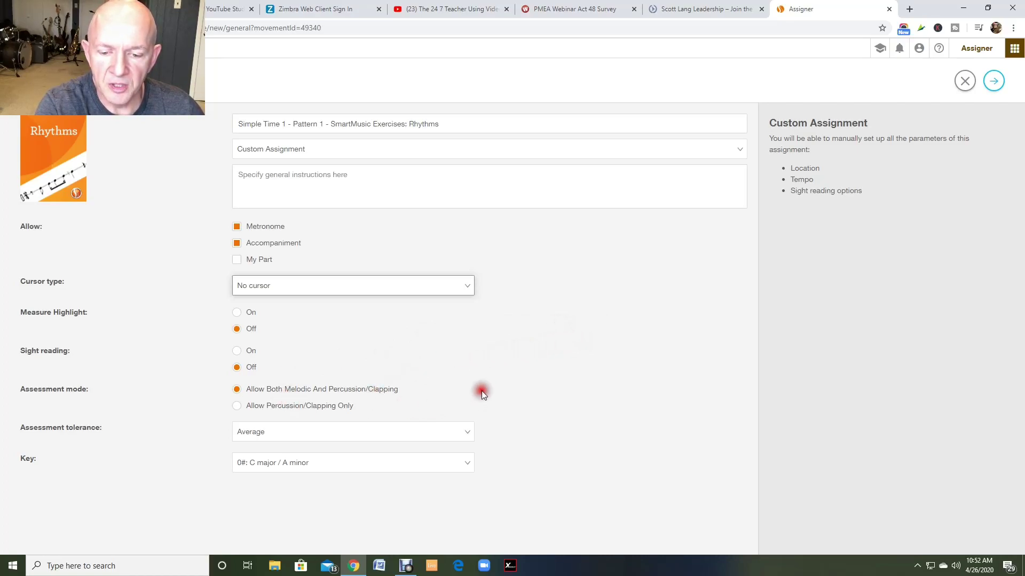
click(995, 83)
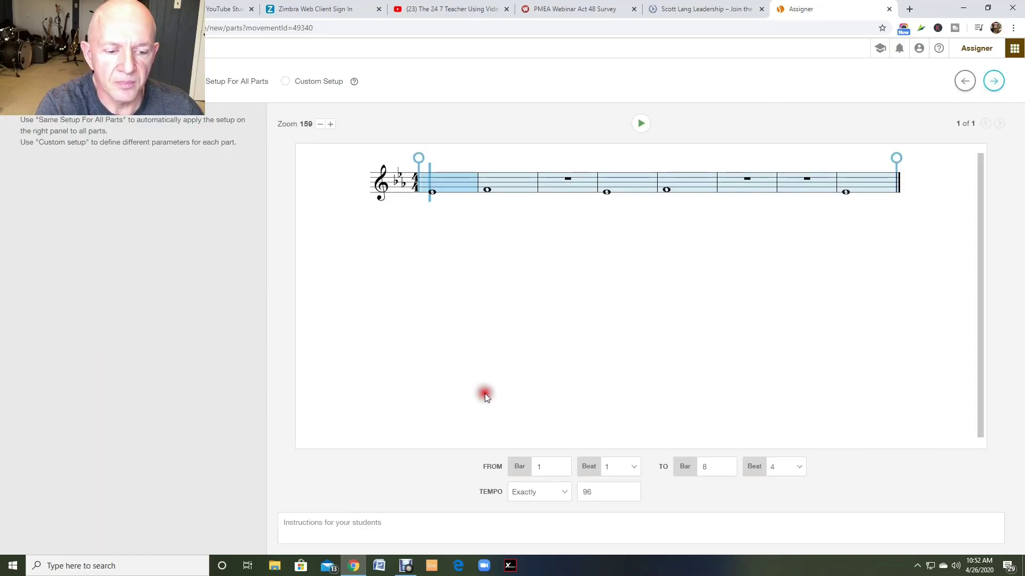
Set the exercise tempo to exactly 60 for all parts and continue to the rubric setup
click(592, 493)
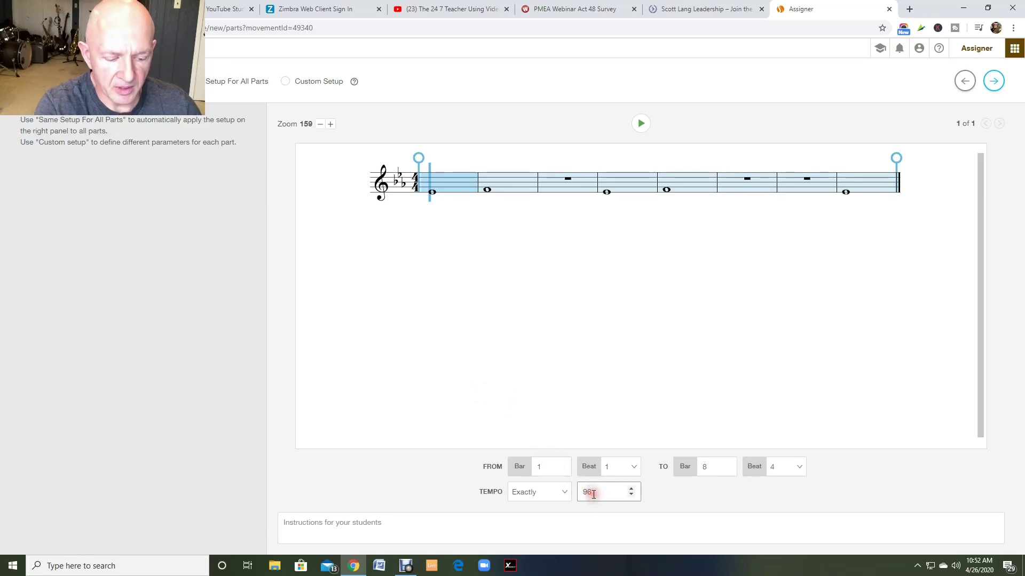
key(BackSpace)
key(BackSpace)
text(60)
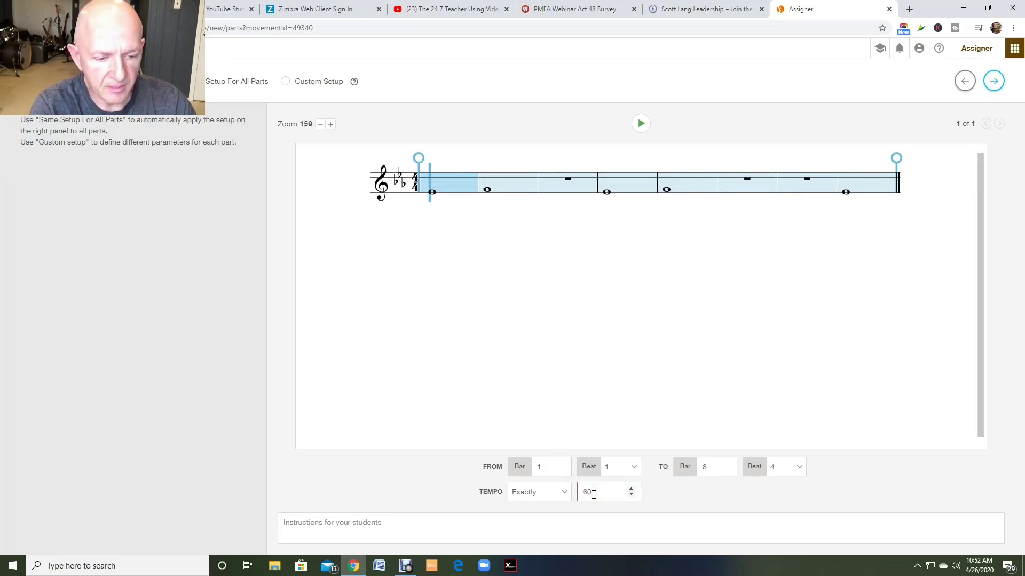
click(994, 82)
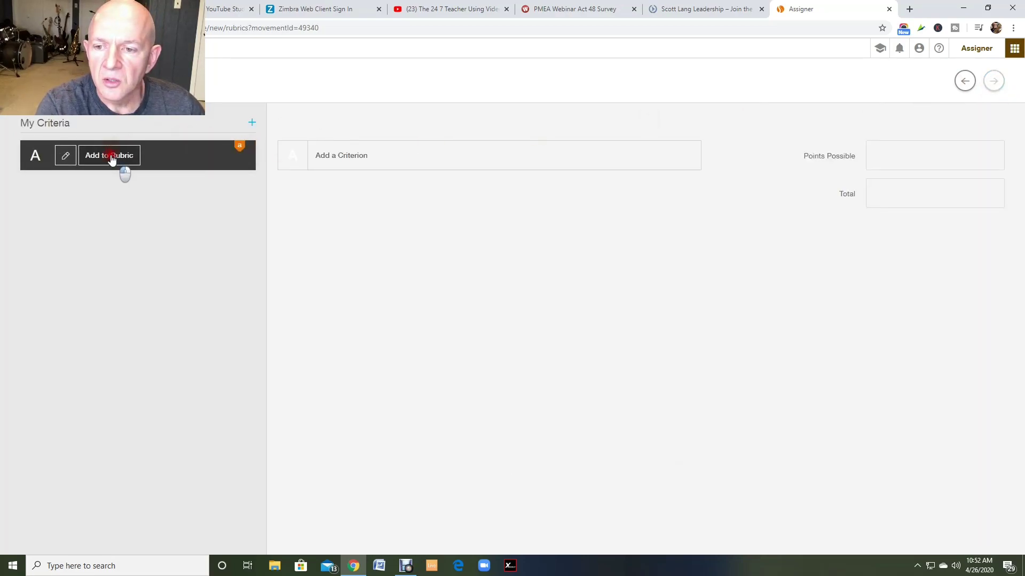
Add the Assessment Grade criterion to the rubric with 10 points possible and save the assignment template
click(120, 157)
click(996, 153)
click(995, 154)
click(995, 154)
click(995, 154)
click(993, 82)
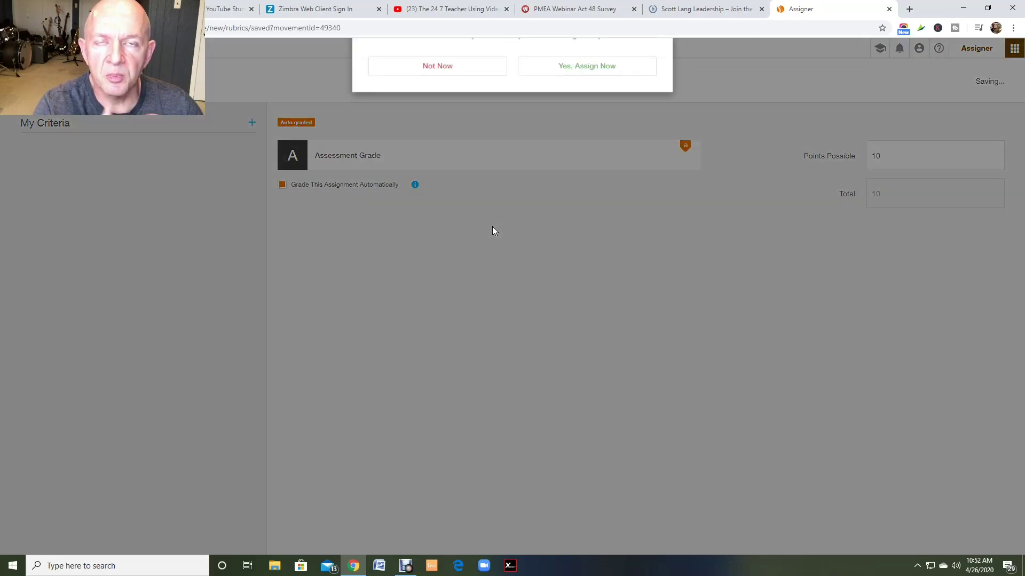
Assign the saved rhythm template to Demo Class with a due date of 2020/05/10 11:59 PM and finish
click(585, 164)
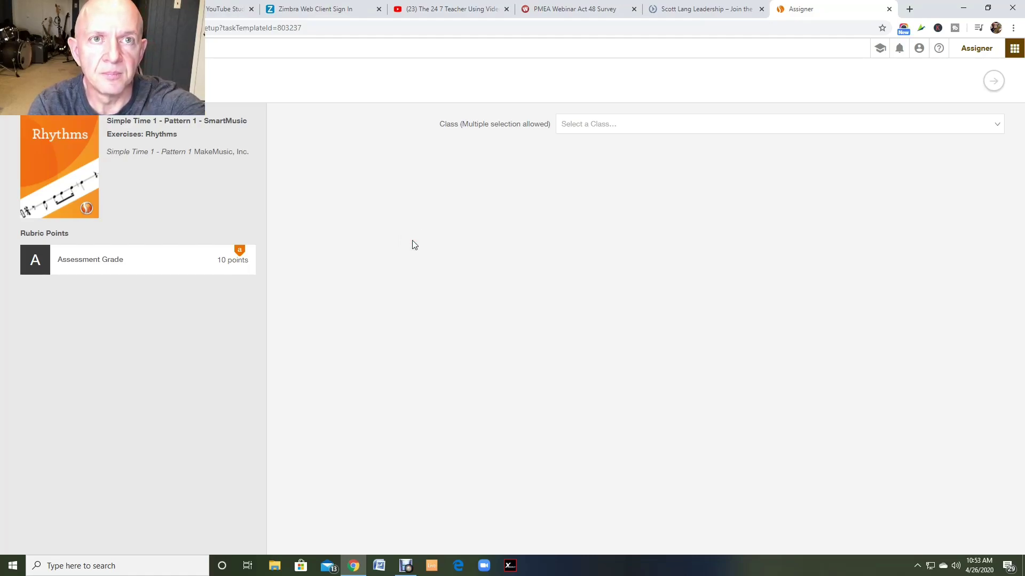
click(460, 402)
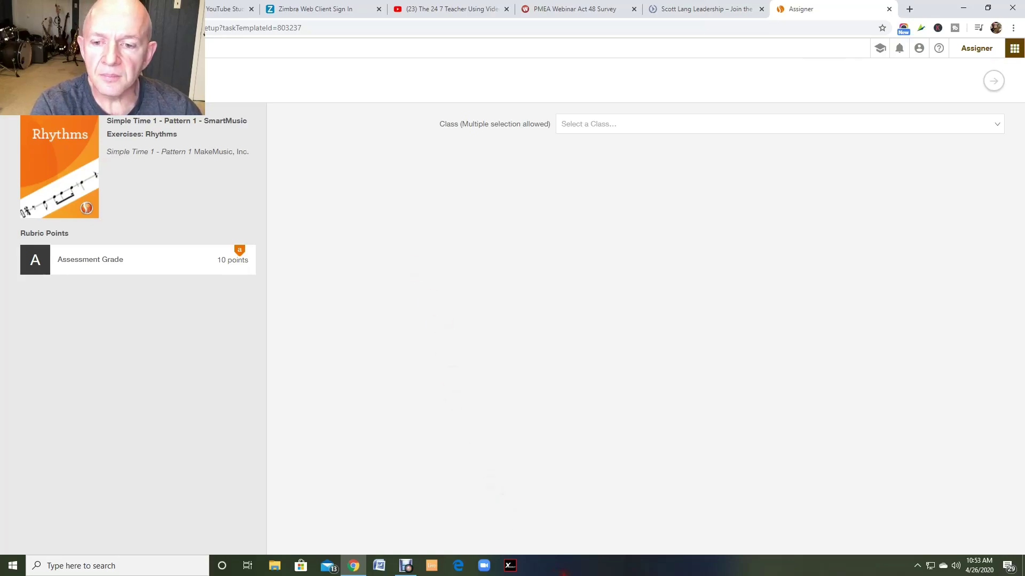
click(593, 125)
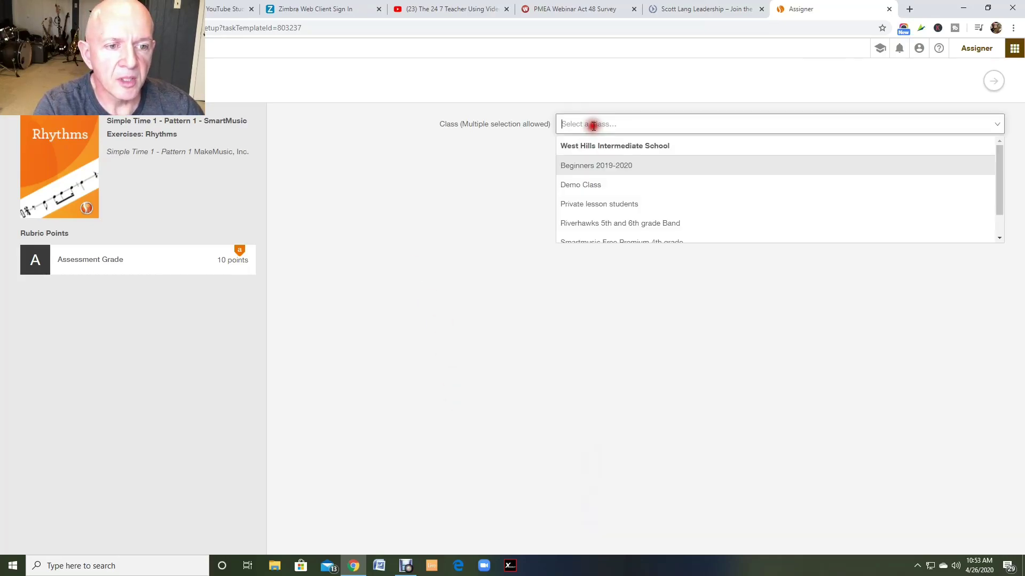
click(606, 185)
click(564, 185)
click(586, 282)
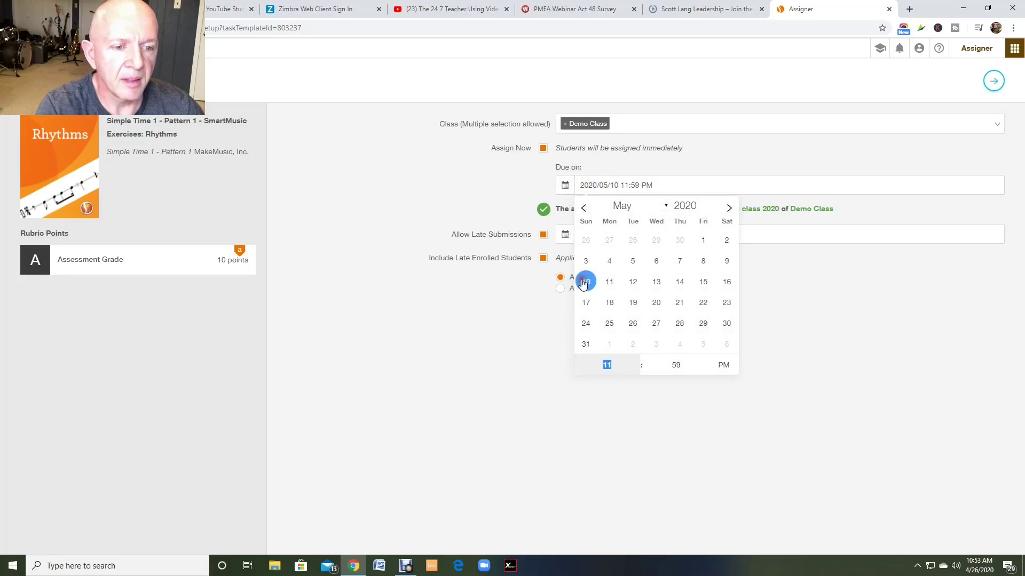
click(798, 284)
click(996, 76)
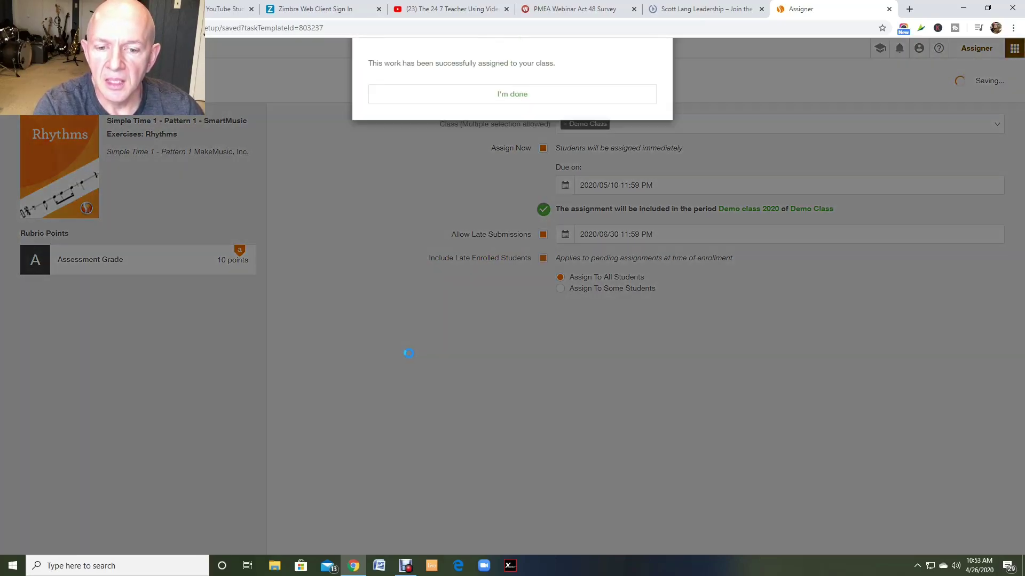
click(501, 160)
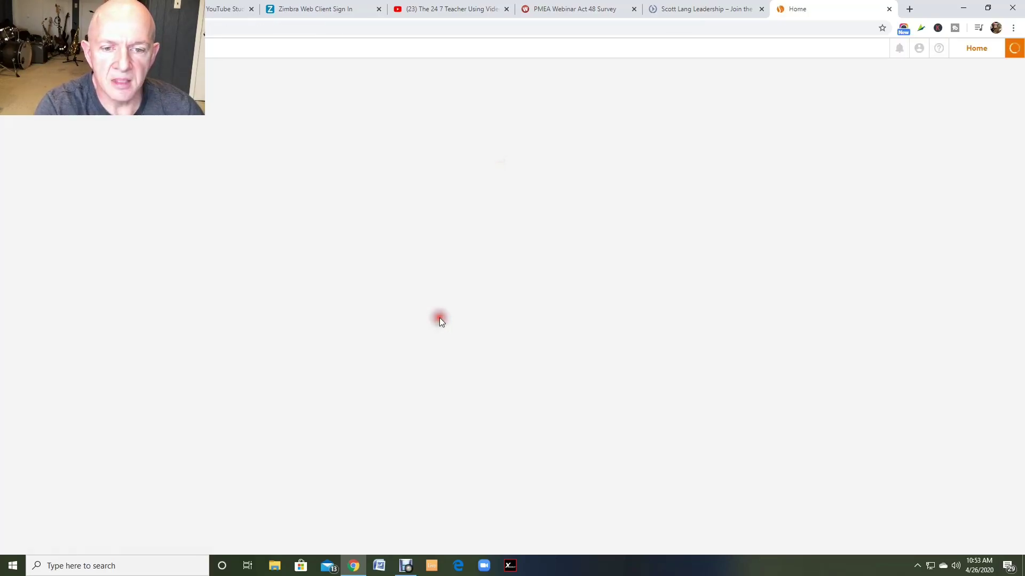
Open the class gradebook and check the two Simple Time 1 - Pattern 1 assignment columns
click(277, 162)
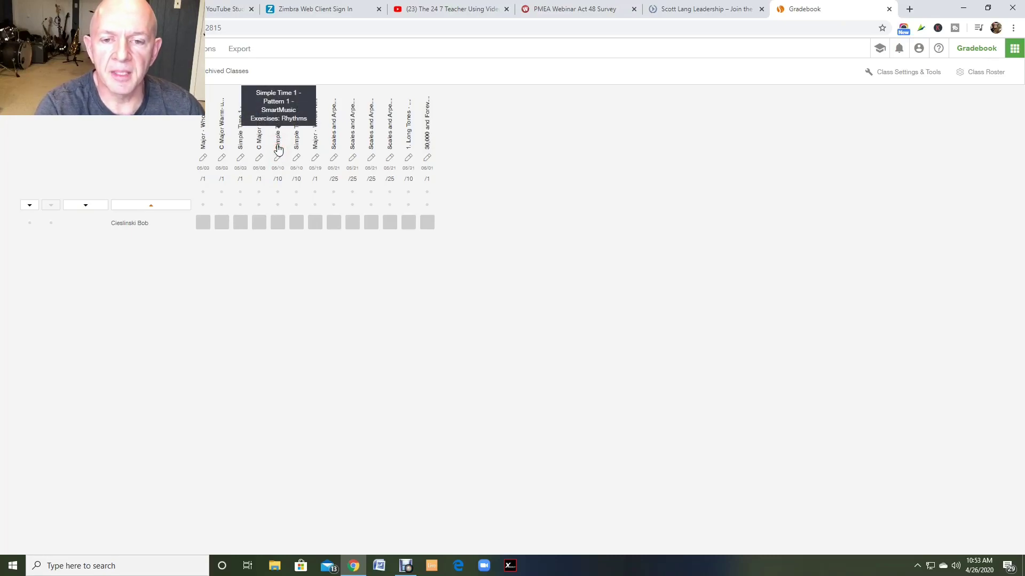
click(277, 149)
click(296, 148)
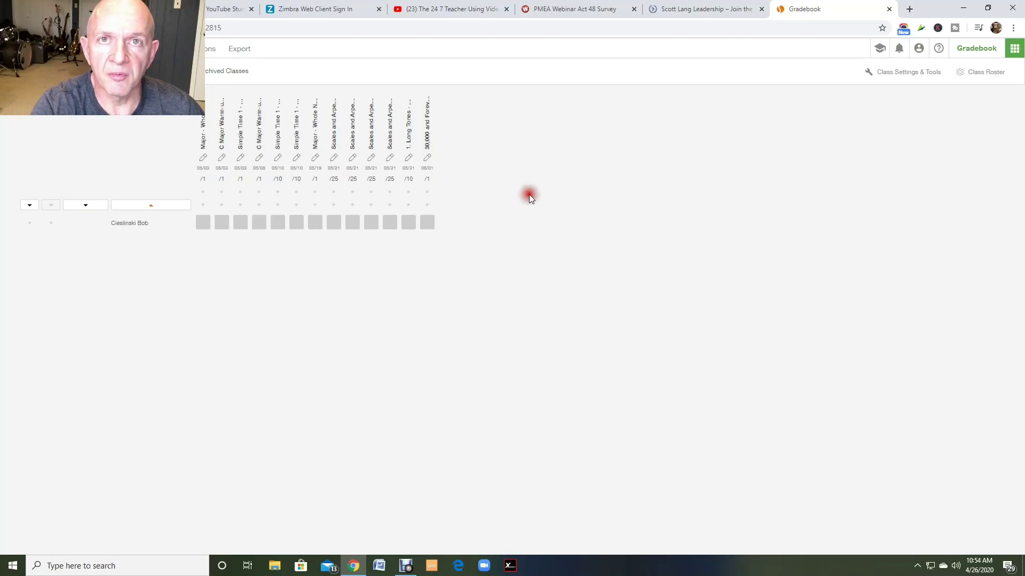
Go from the gradebook to Find Music and list the Exercises category
click(1014, 48)
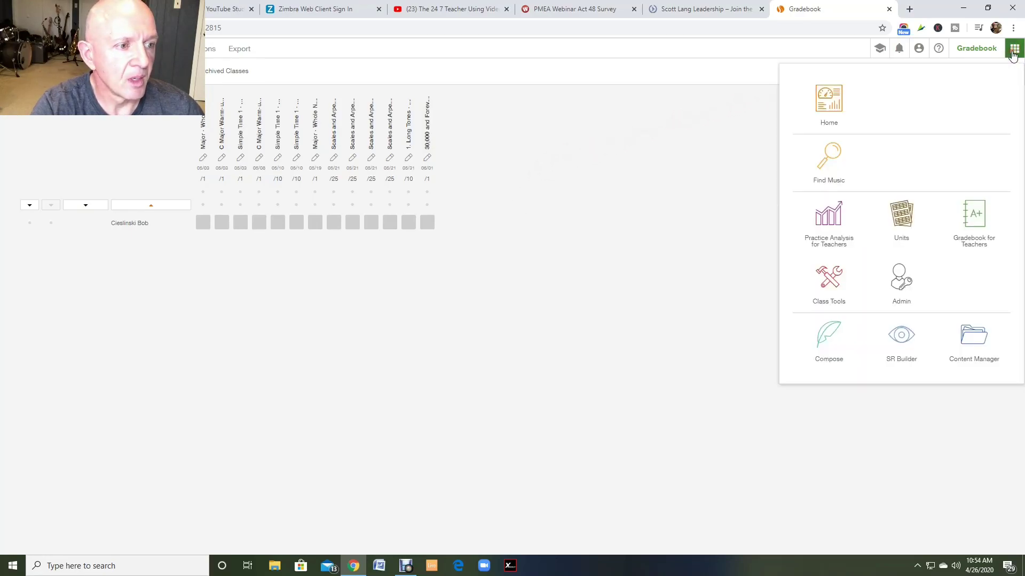
click(828, 154)
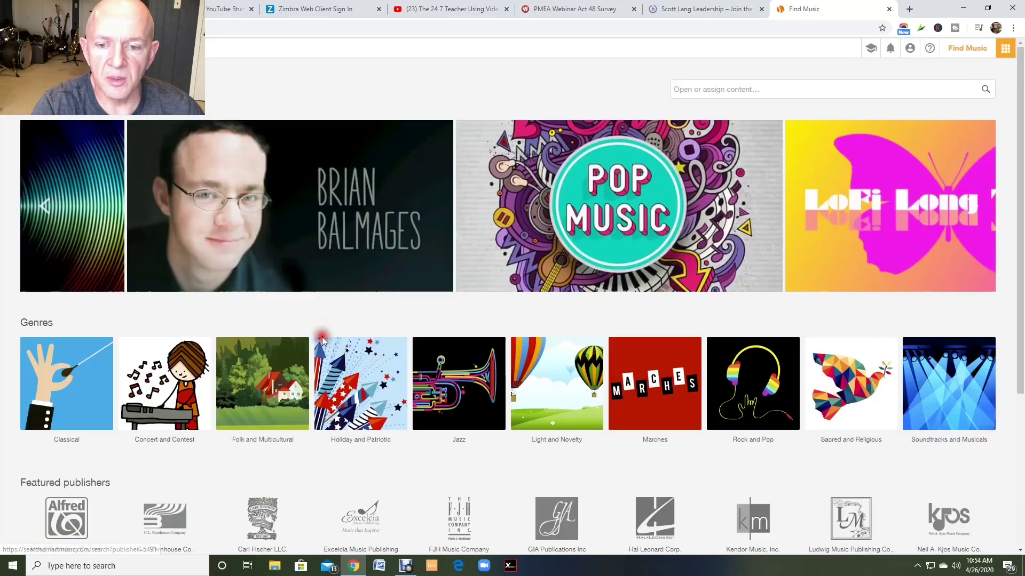
scroll(309, 348, down, 4)
click(264, 449)
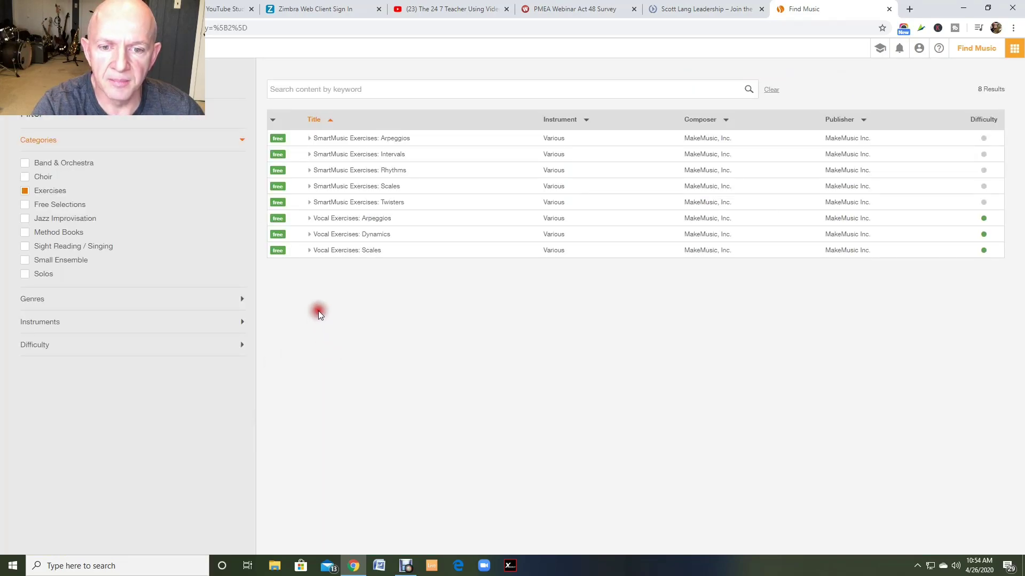
Start an assignment from SmartMusic Exercises: Scales using the movement Major - Whole Notes - 1 Octave
click(308, 187)
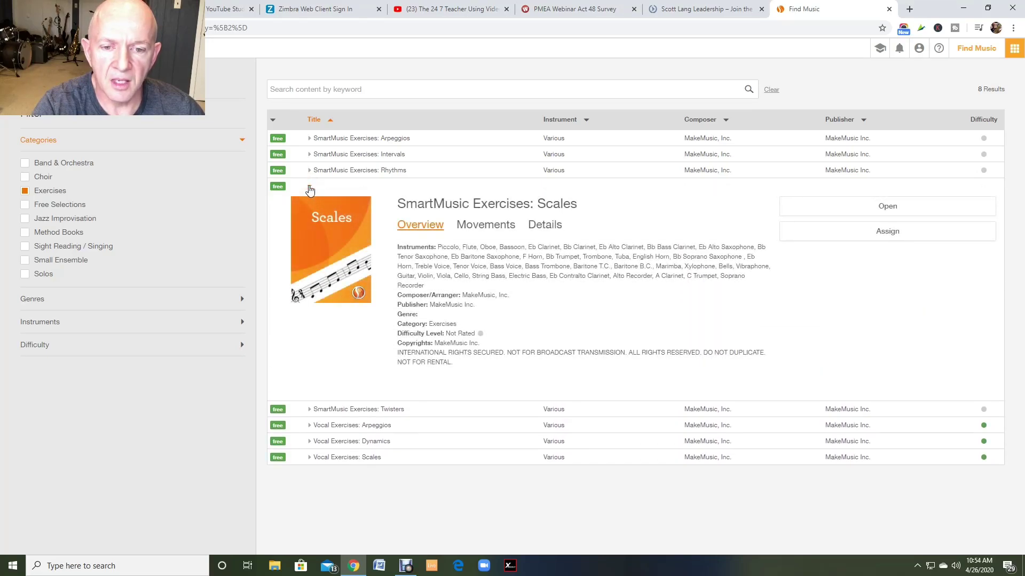
click(887, 231)
click(934, 256)
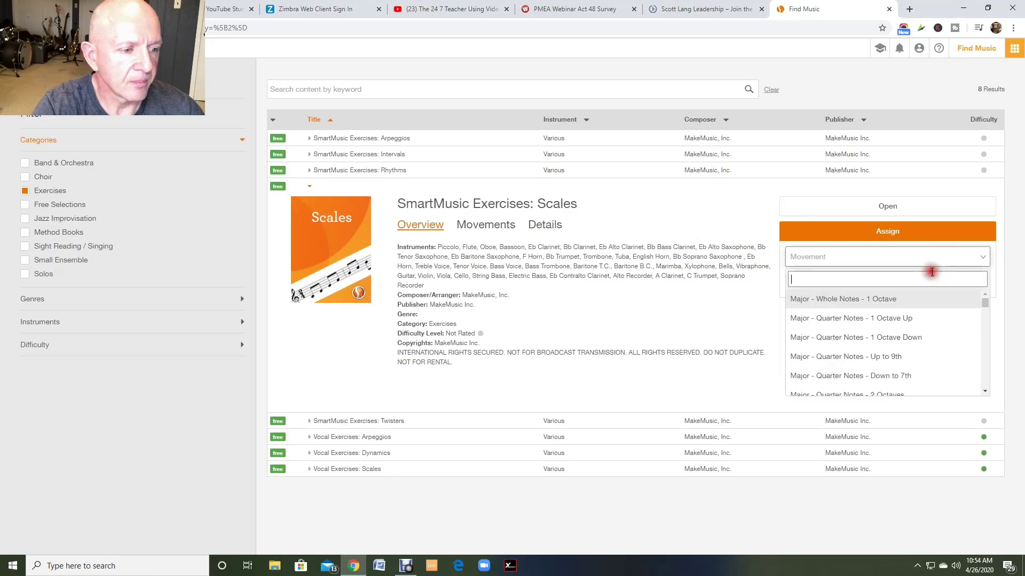
click(924, 300)
click(939, 283)
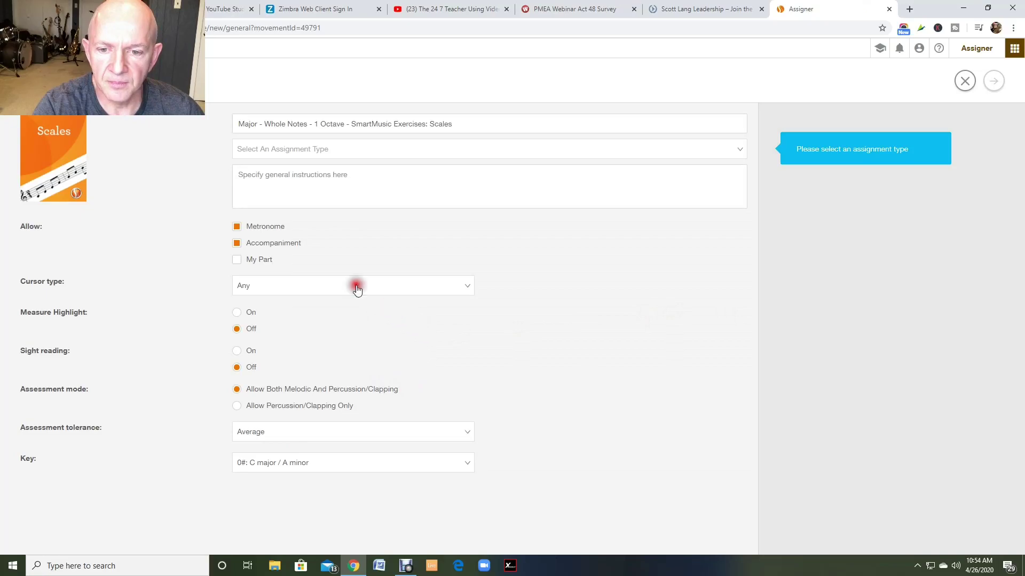
Make the scale exercise a Custom Assignment that does not allow the metronome
click(316, 150)
click(319, 170)
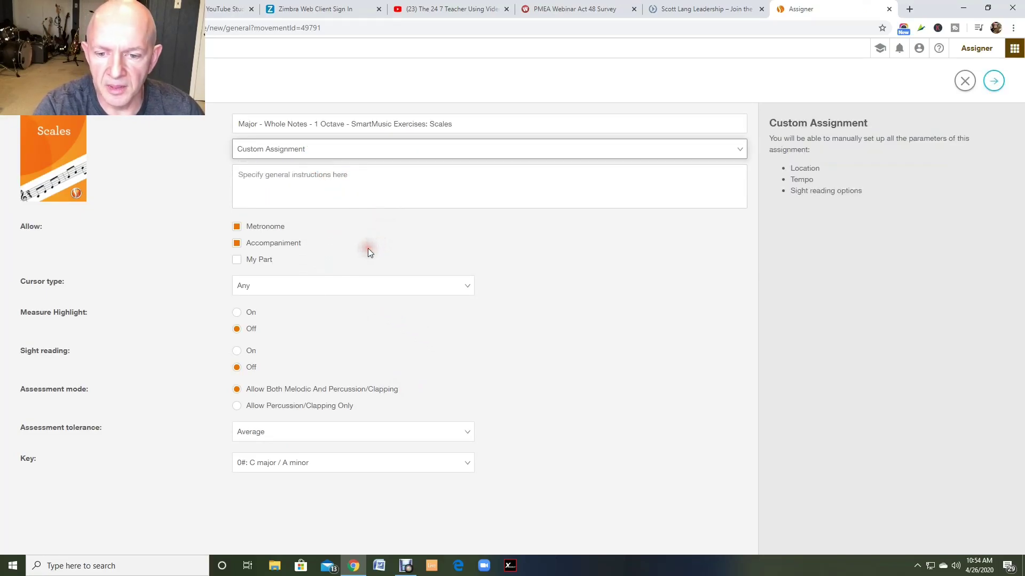
click(236, 228)
click(236, 227)
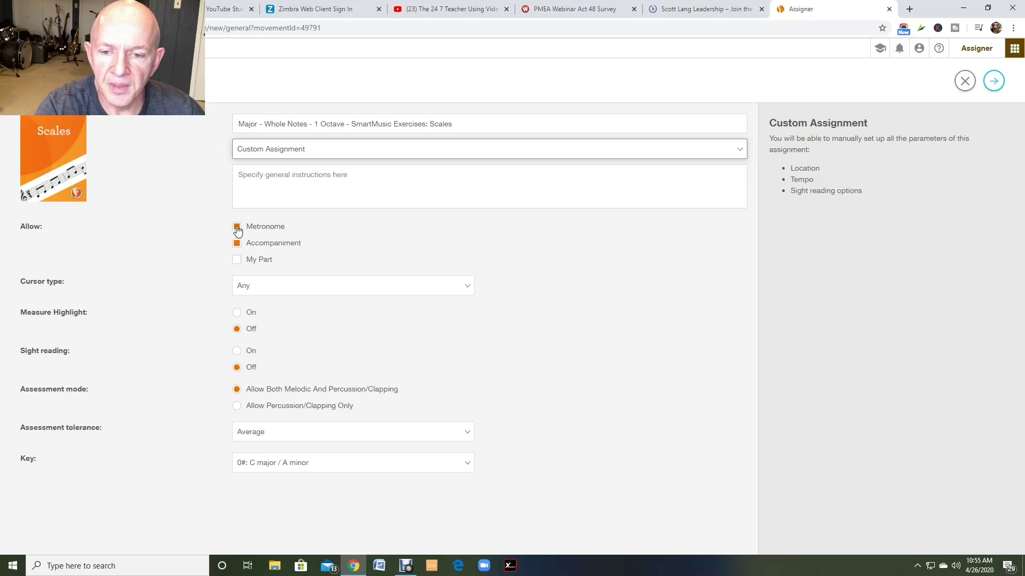
click(238, 228)
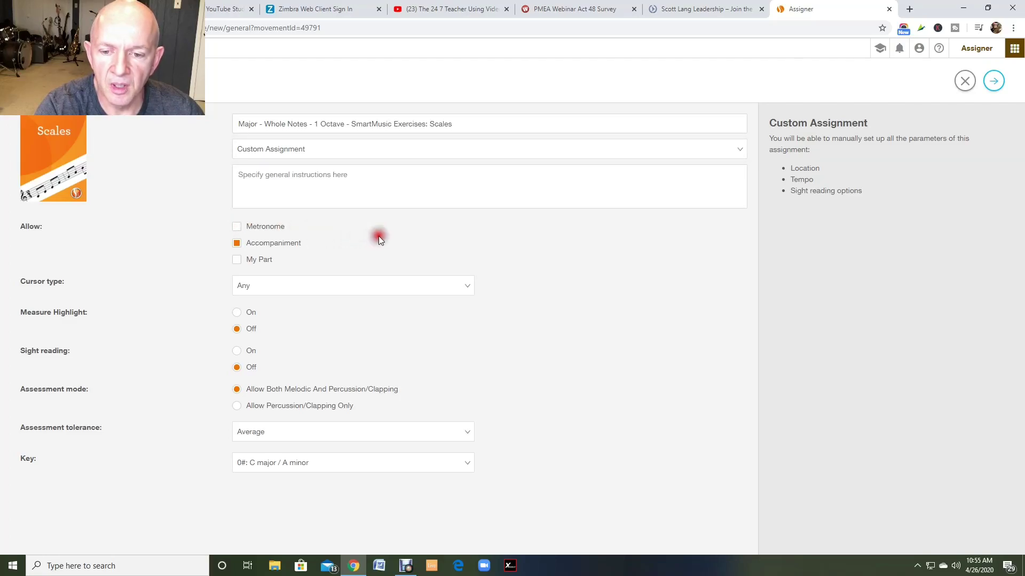
Set the cursor type to Beat and the key to 1#: G major / E minor, and continue to the parts setup
click(395, 285)
click(379, 326)
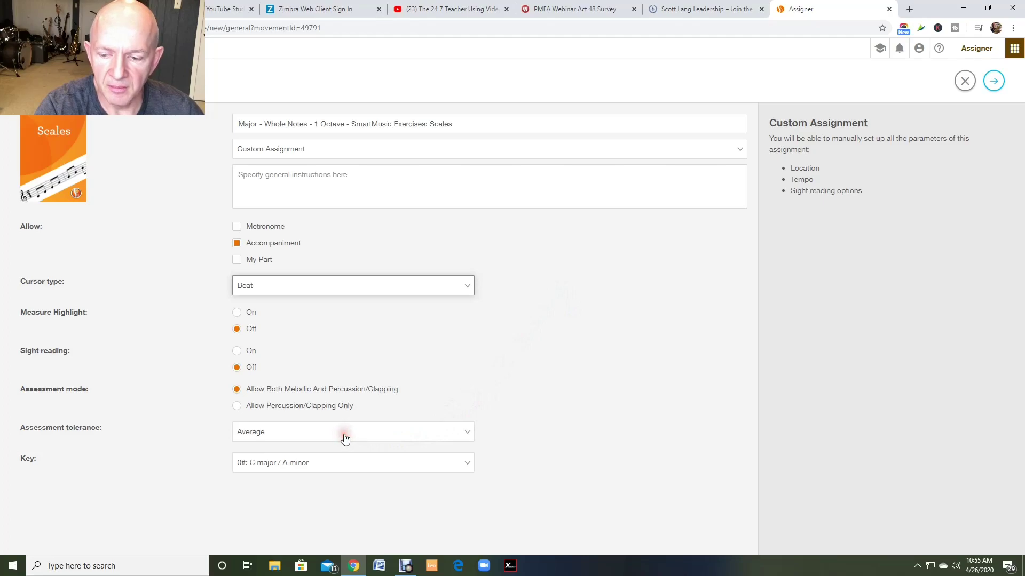
click(330, 466)
click(584, 346)
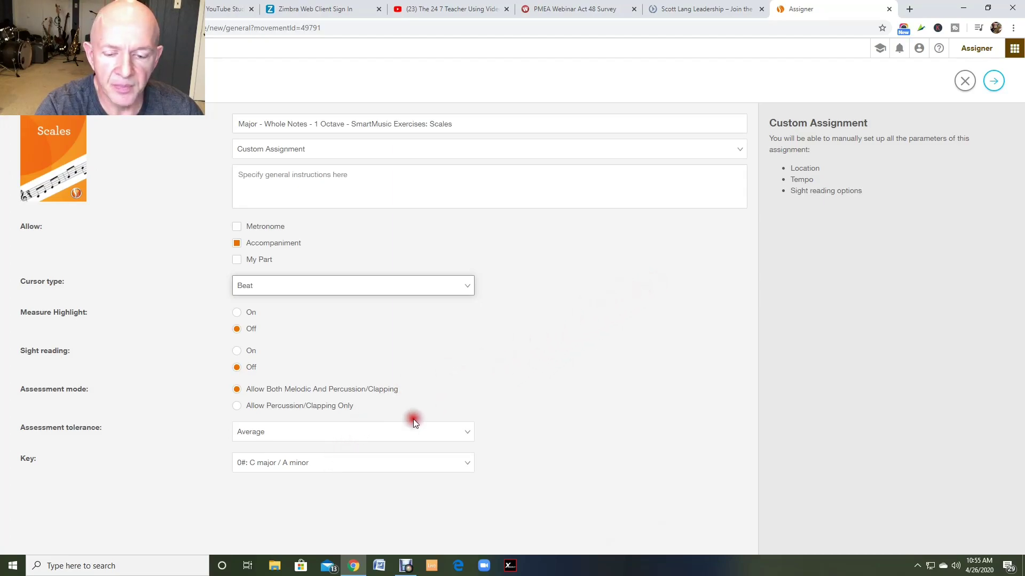
click(384, 464)
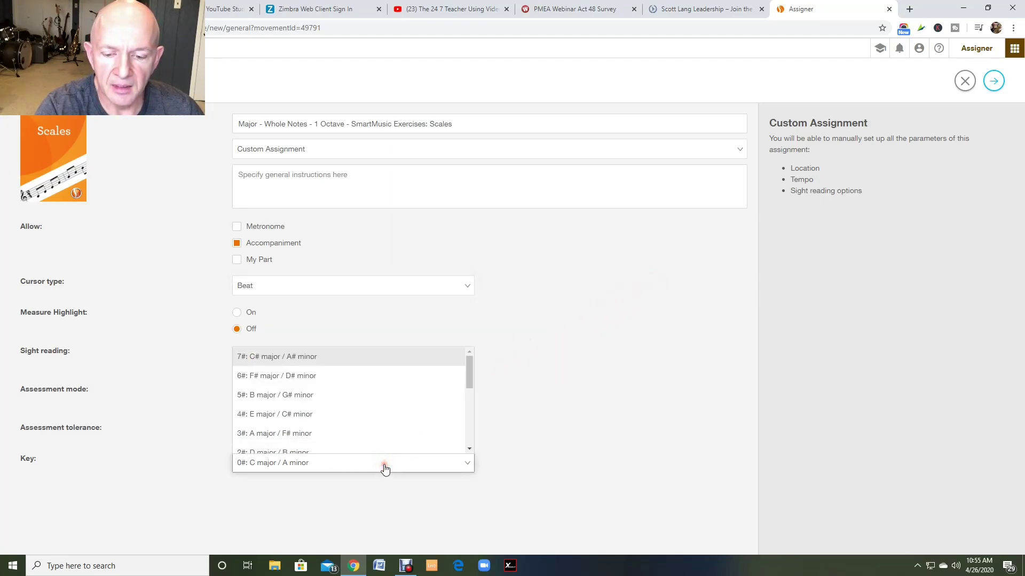
scroll(318, 420, down, 3)
click(318, 421)
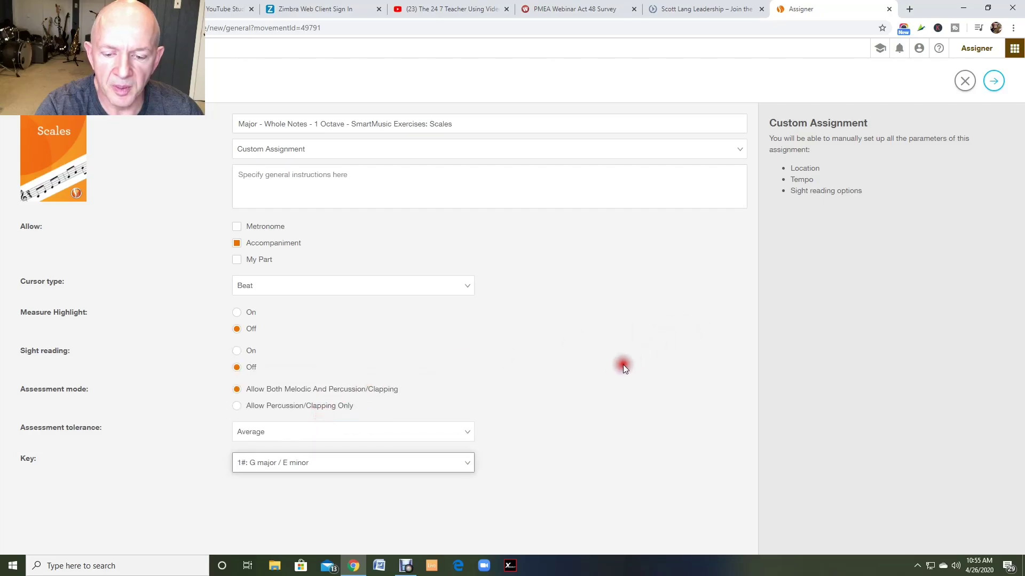
click(993, 81)
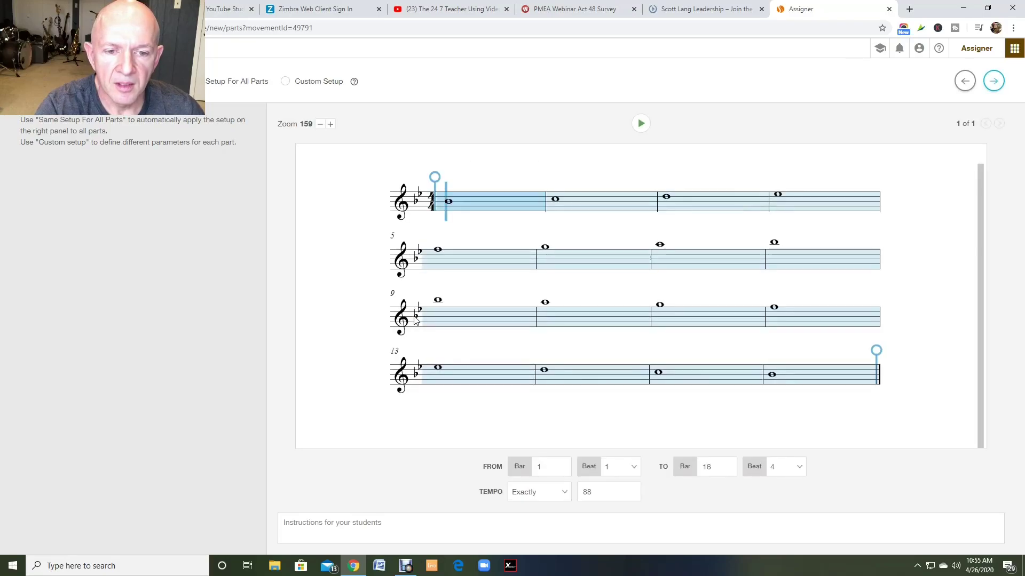
Set the scale's tempo to exactly 60 and continue to the rubric setup
click(374, 309)
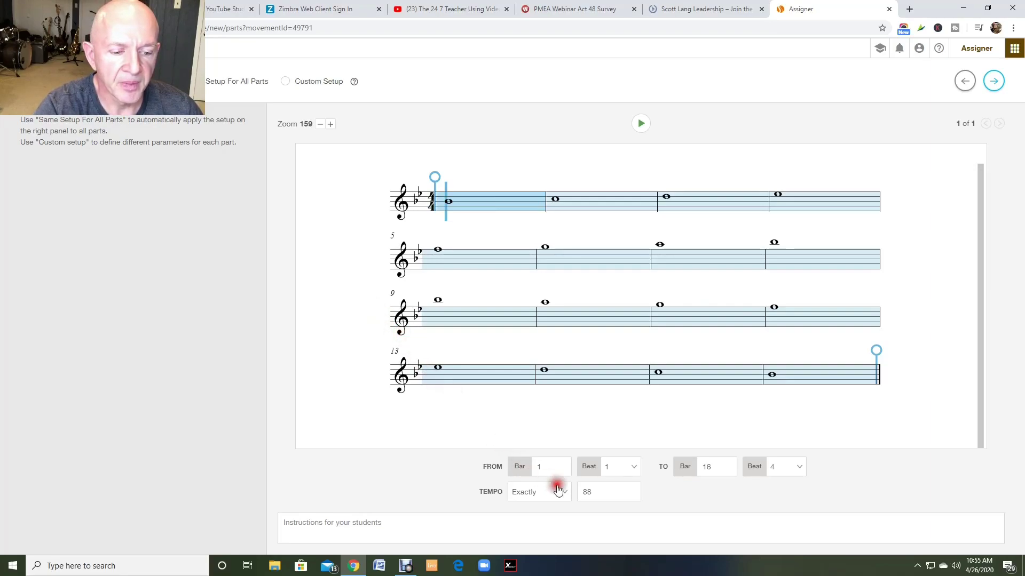
click(594, 495)
click(594, 493)
click(576, 494)
click(517, 492)
click(598, 492)
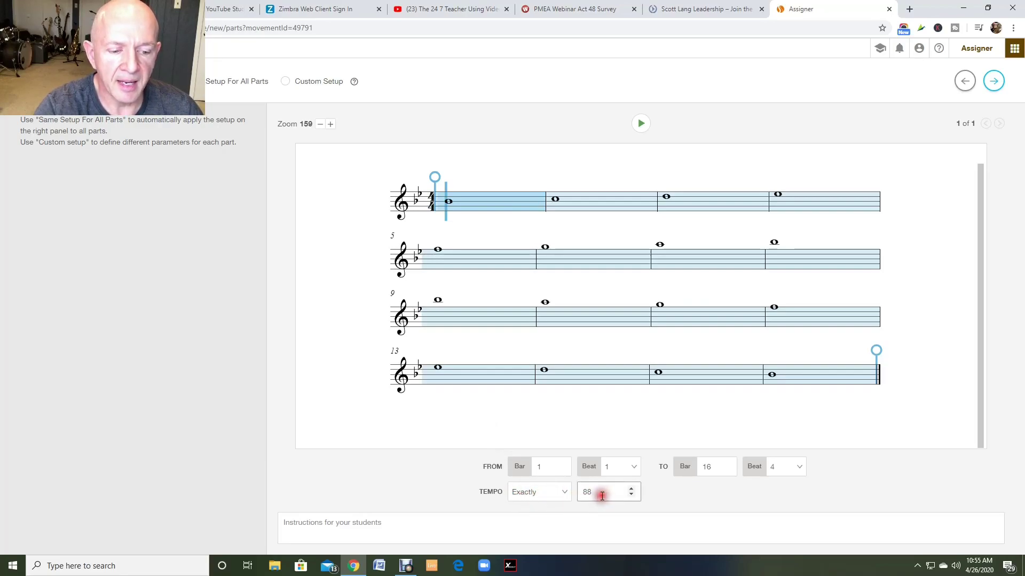
click(630, 495)
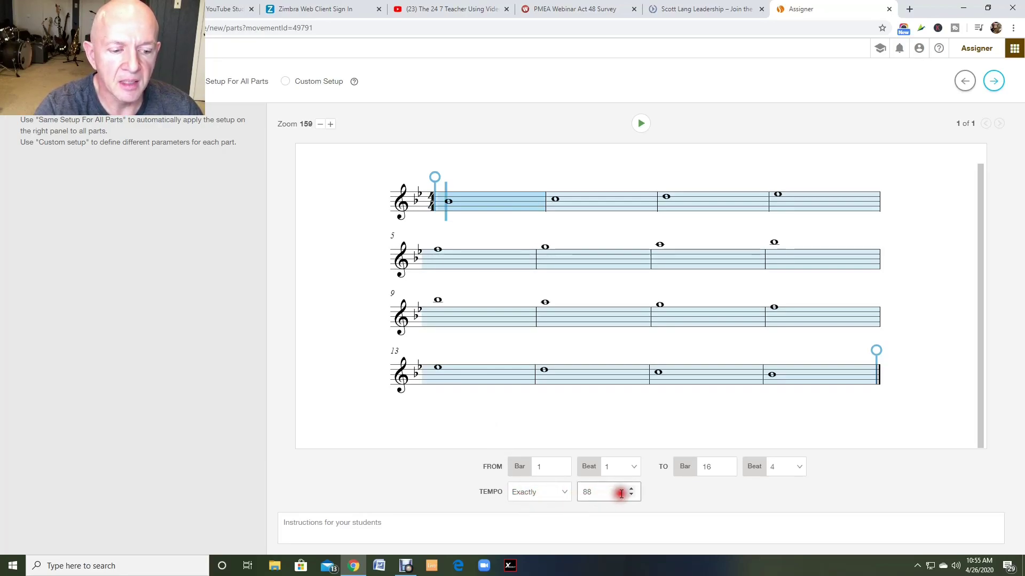
click(630, 496)
click(630, 495)
click(631, 495)
click(630, 495)
click(631, 495)
click(630, 495)
click(631, 495)
click(630, 495)
click(631, 495)
click(631, 495)
click(631, 495)
click(631, 495)
click(631, 495)
click(631, 496)
click(631, 495)
click(630, 495)
click(631, 495)
click(631, 495)
click(630, 496)
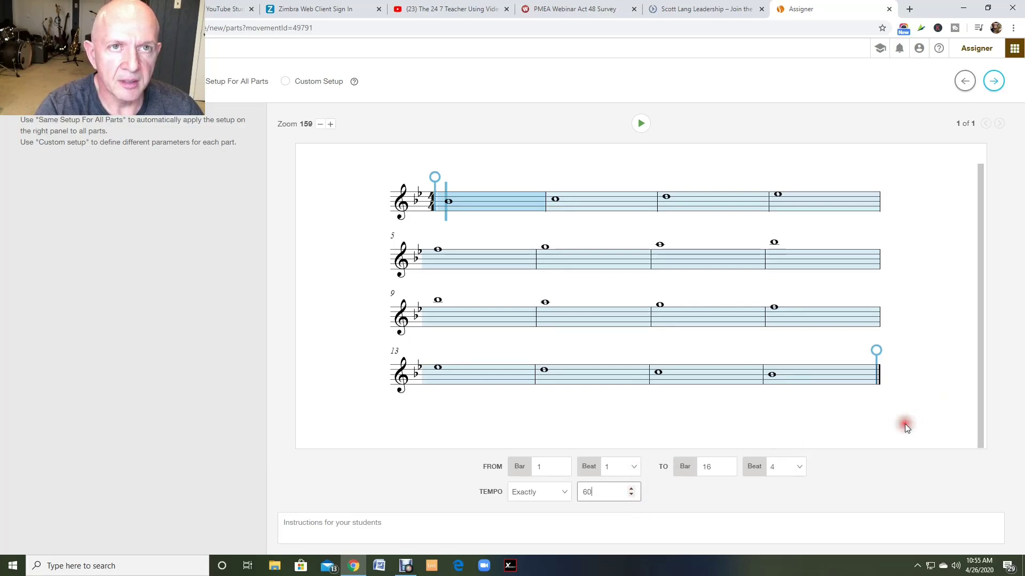
click(994, 81)
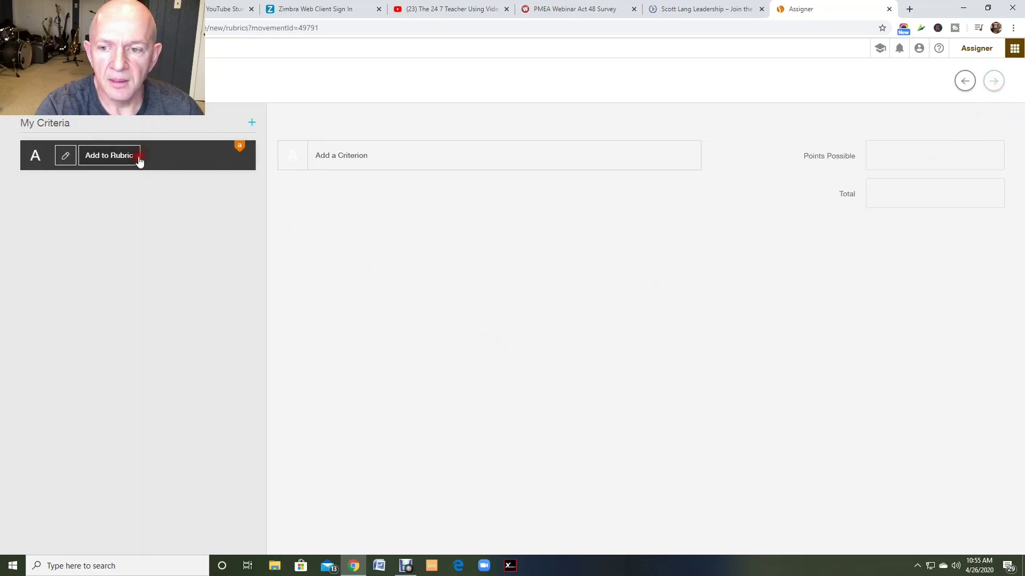
Give the scale assignment's rubric an Assessment Grade criterion worth 10 points and save the template
click(140, 155)
click(901, 159)
text(1)
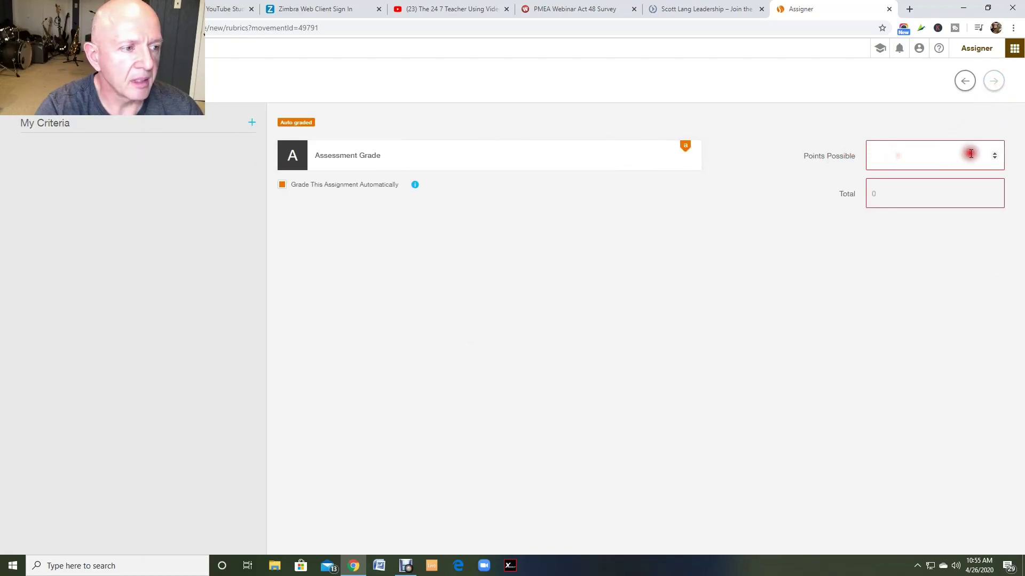
text(0)
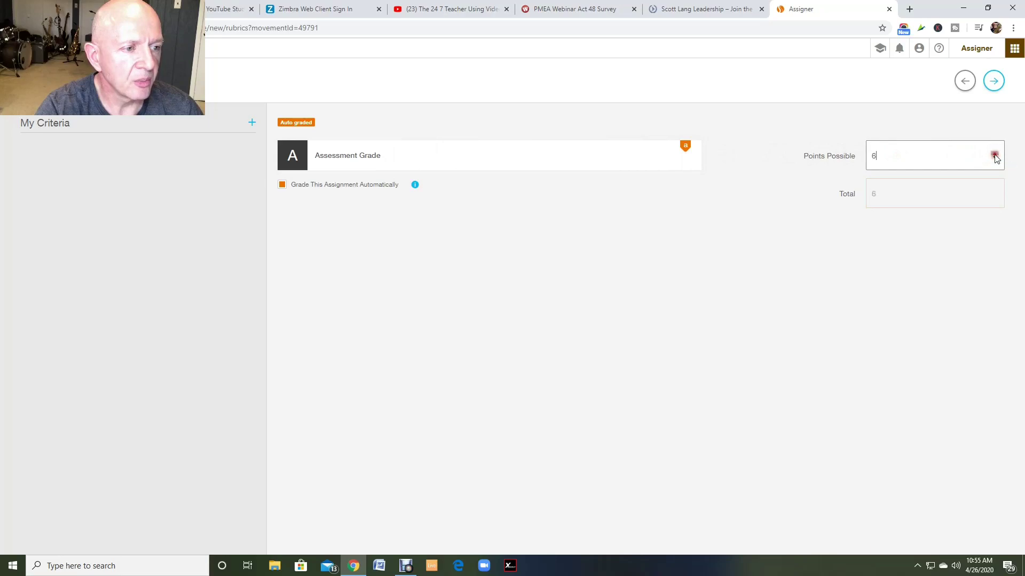
click(992, 82)
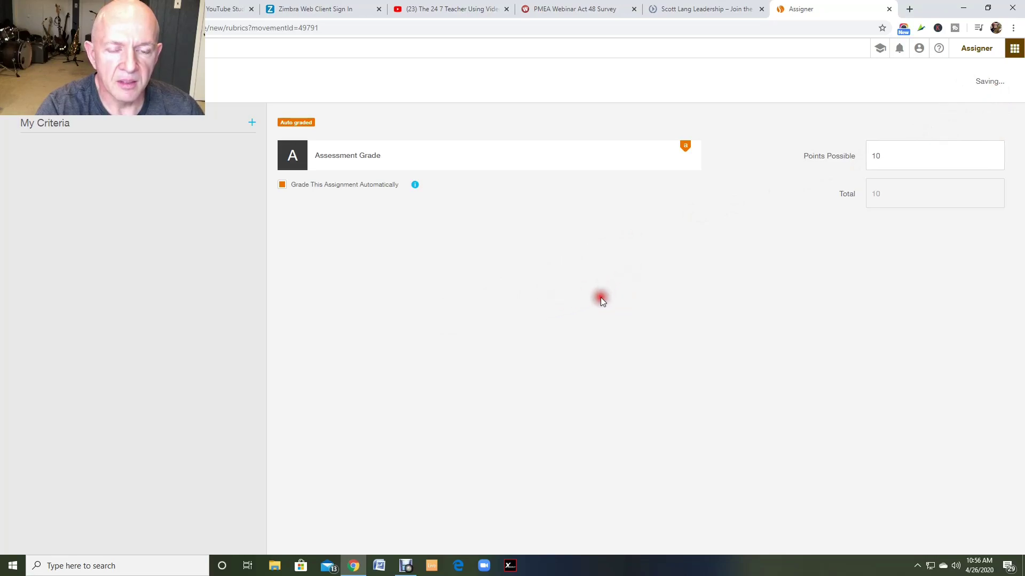
click(648, 270)
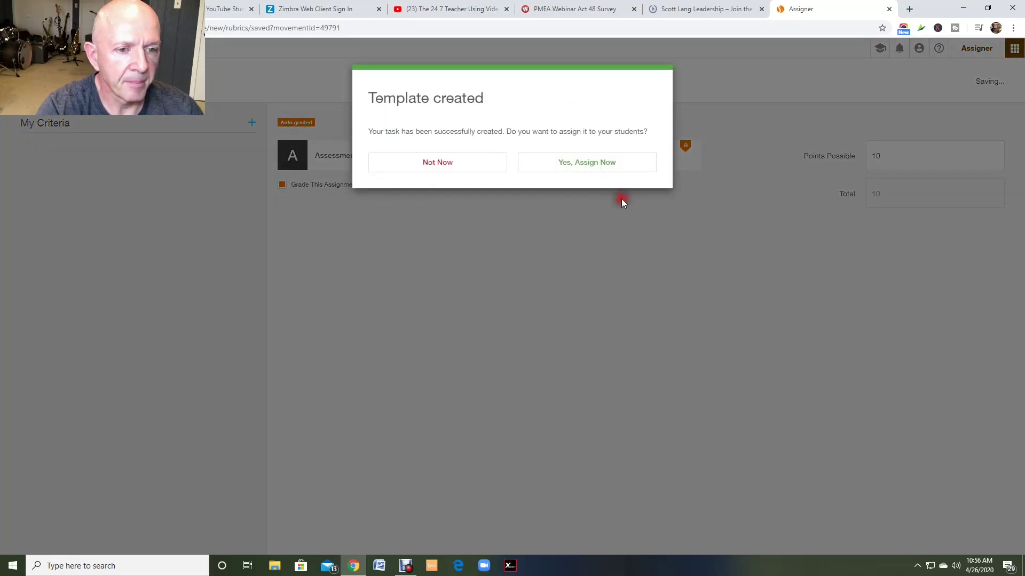
Start assigning the saved scale template to students and select Demo Class as the class
click(611, 167)
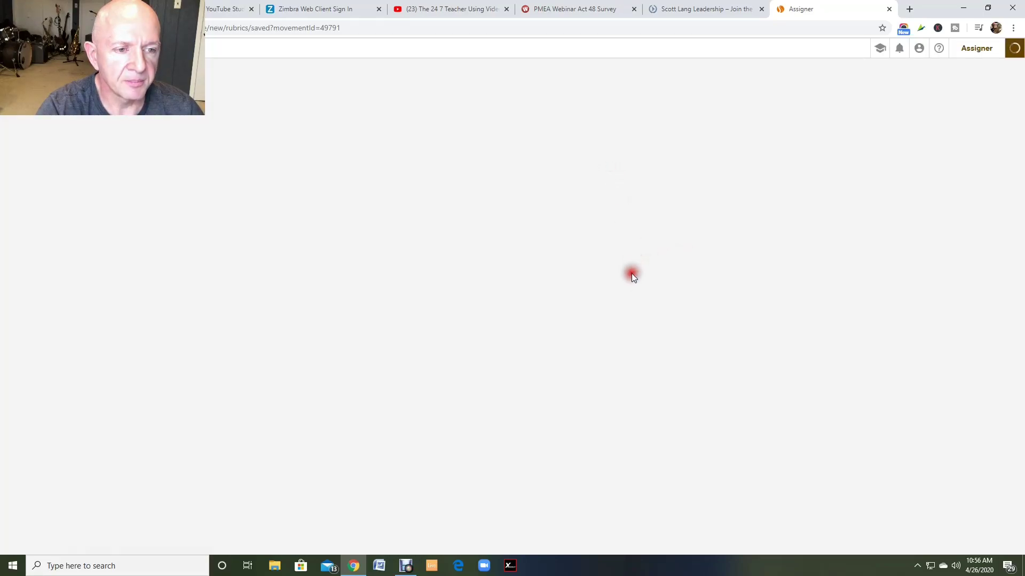
click(650, 123)
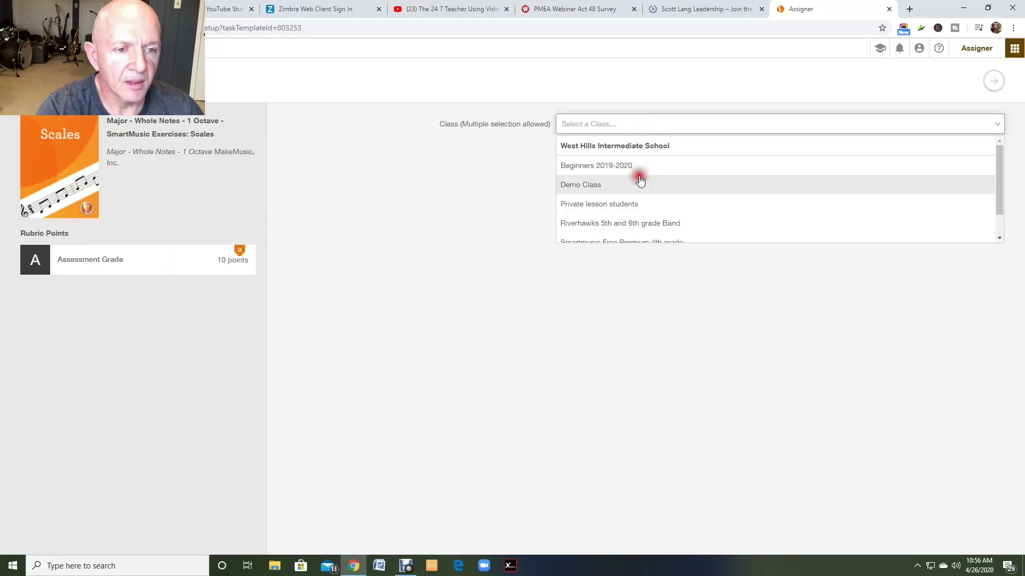
click(640, 182)
Set the scale assignment's due date to May 24, 2020, then submit the assignment and finish
click(566, 185)
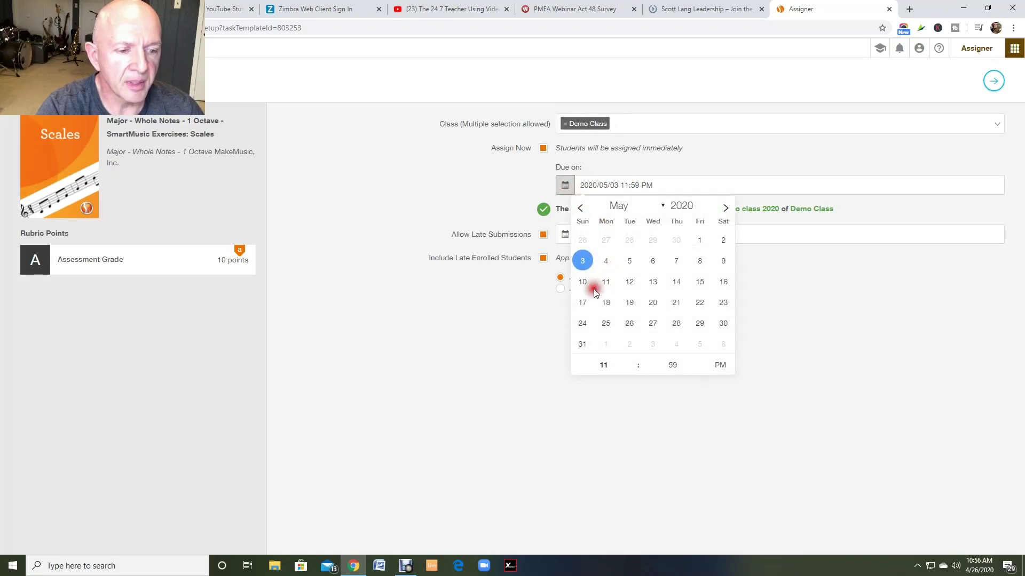
click(583, 323)
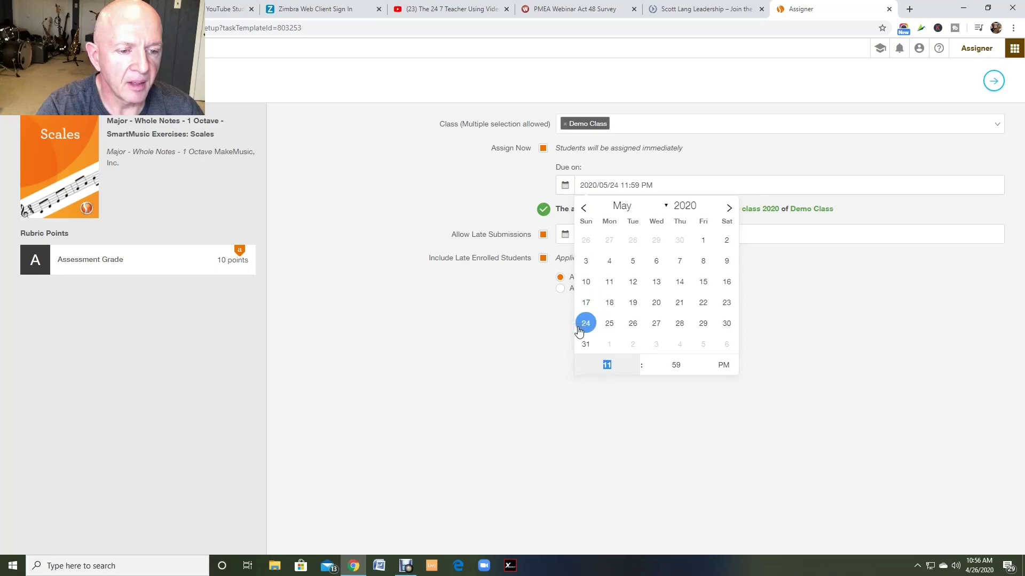
click(780, 294)
click(993, 80)
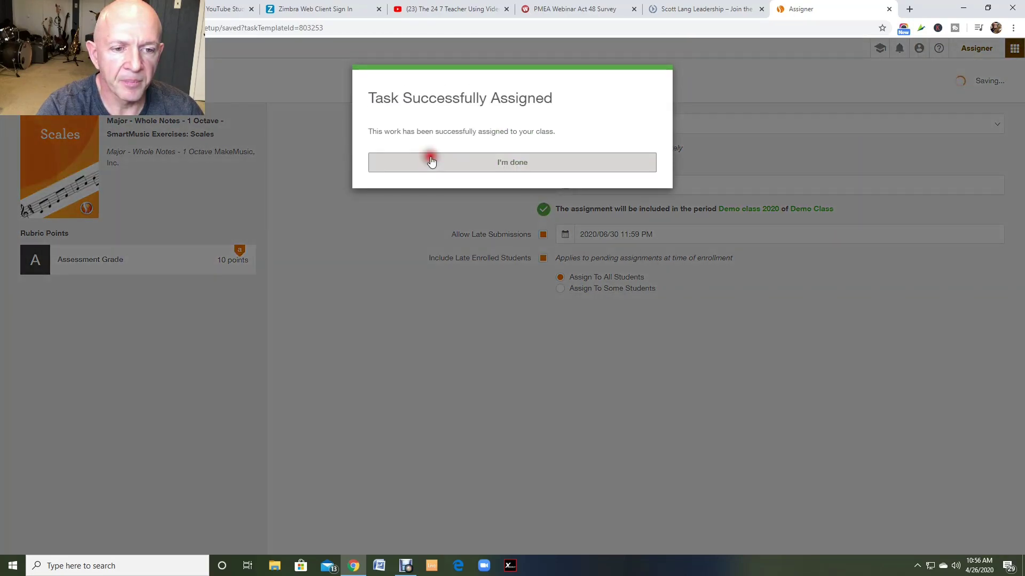
click(481, 157)
click(528, 238)
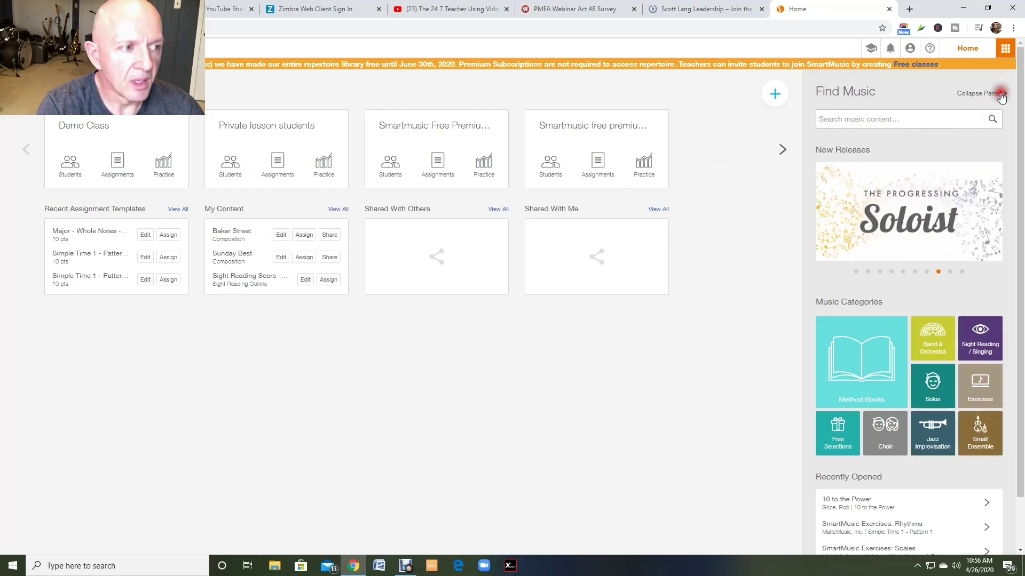
Open the Method Books category in Find Music and search it for "essential"
click(1005, 48)
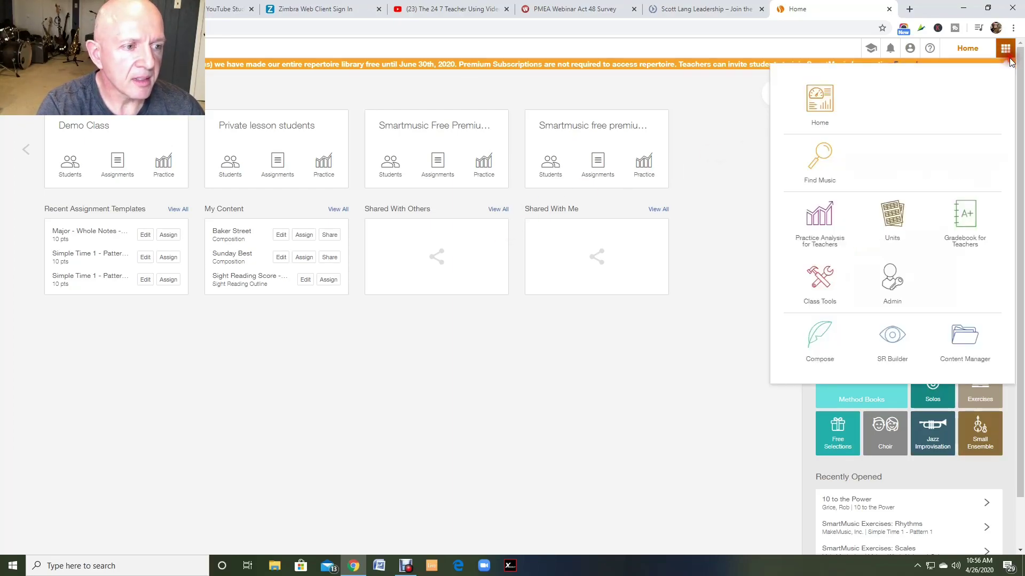
click(820, 160)
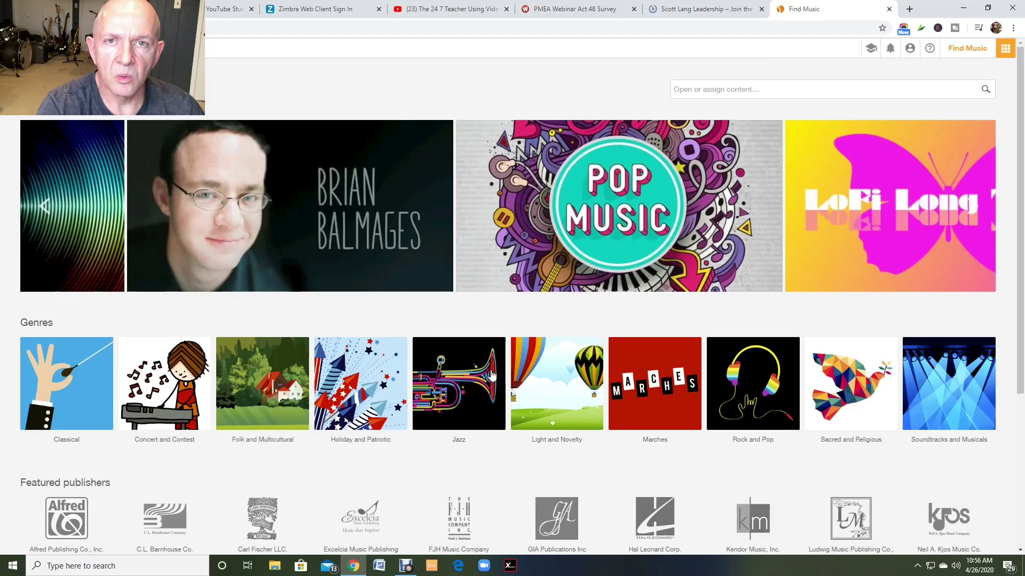
scroll(488, 367, down, 4)
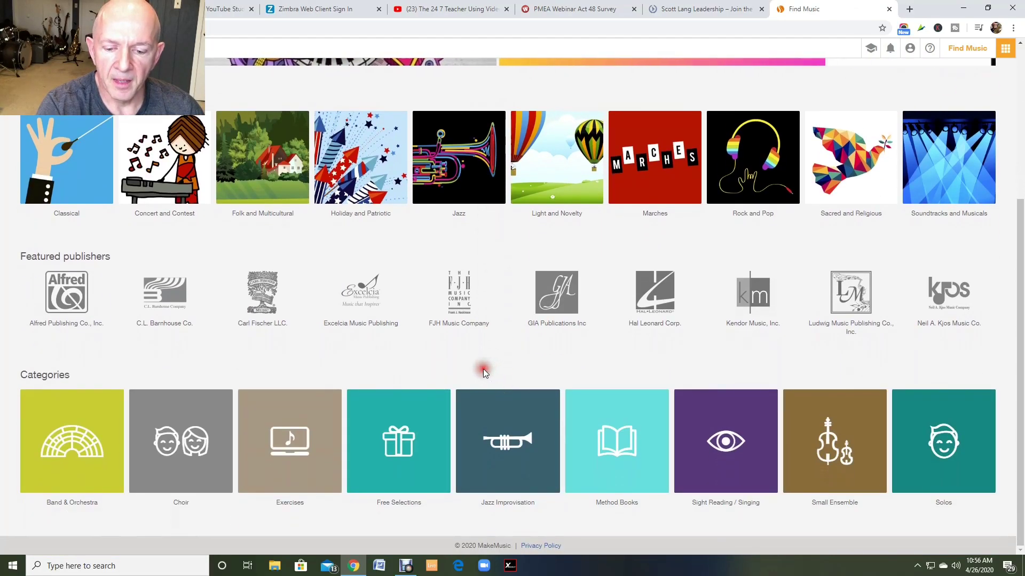
click(611, 418)
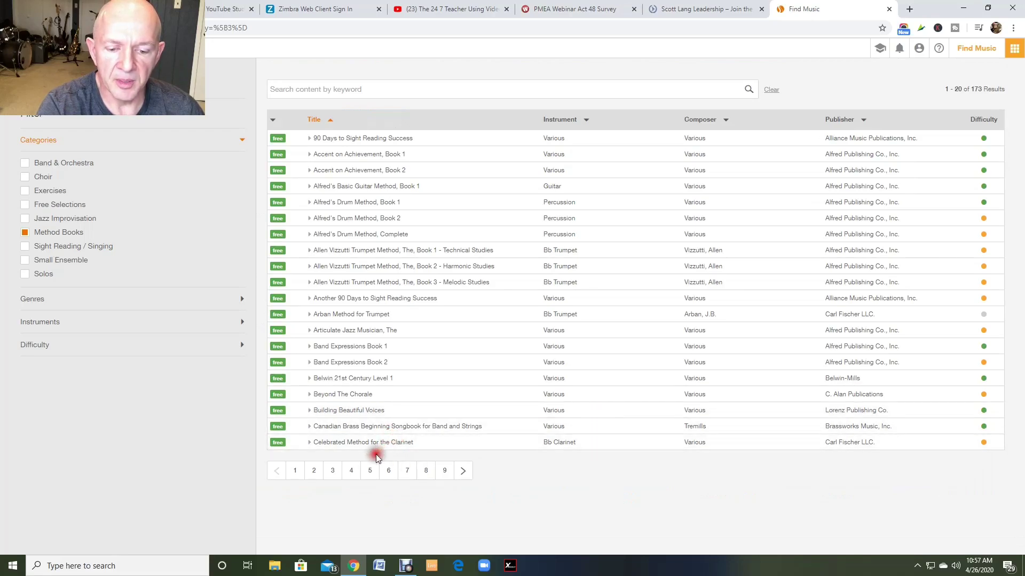
click(328, 90)
text(essential)
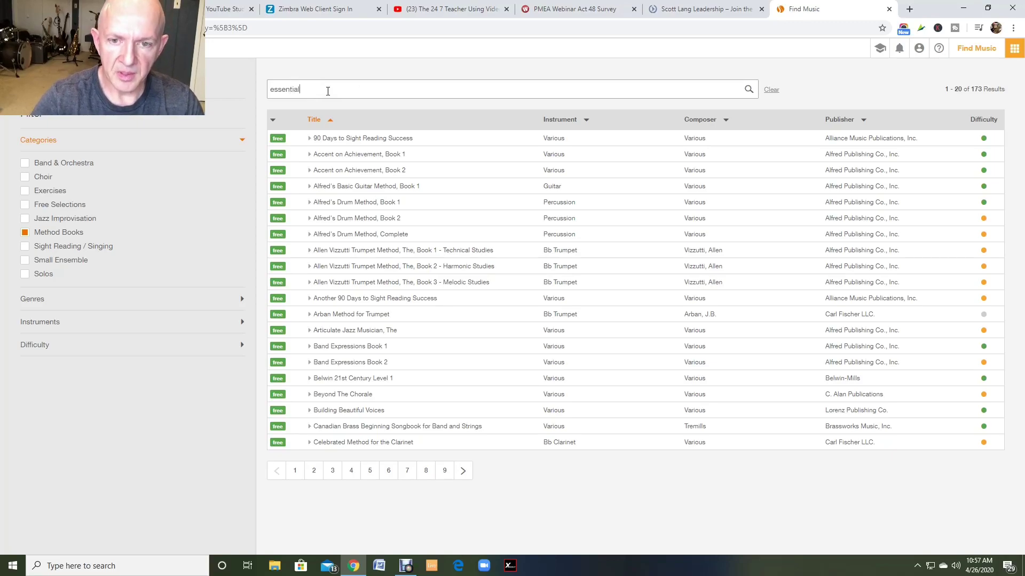
key(Return)
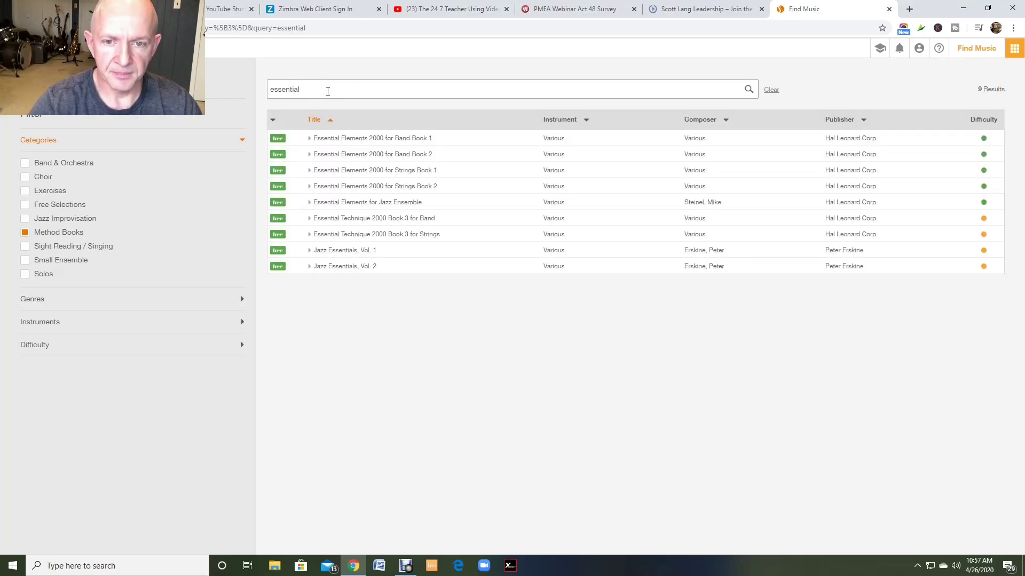
Expand Essential Elements 2000 for Band Book 2 in the results and start assigning from it
click(310, 155)
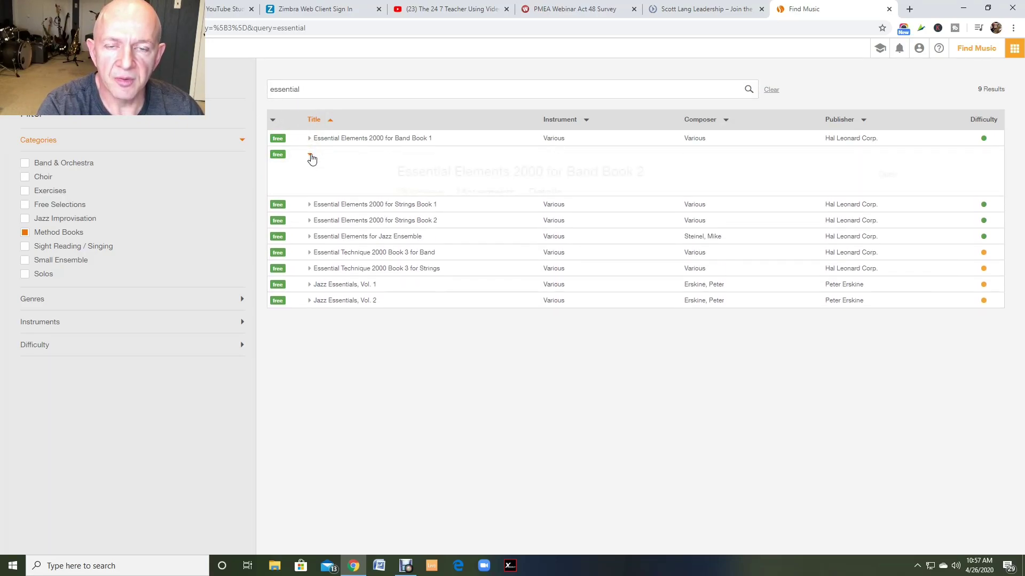
click(389, 190)
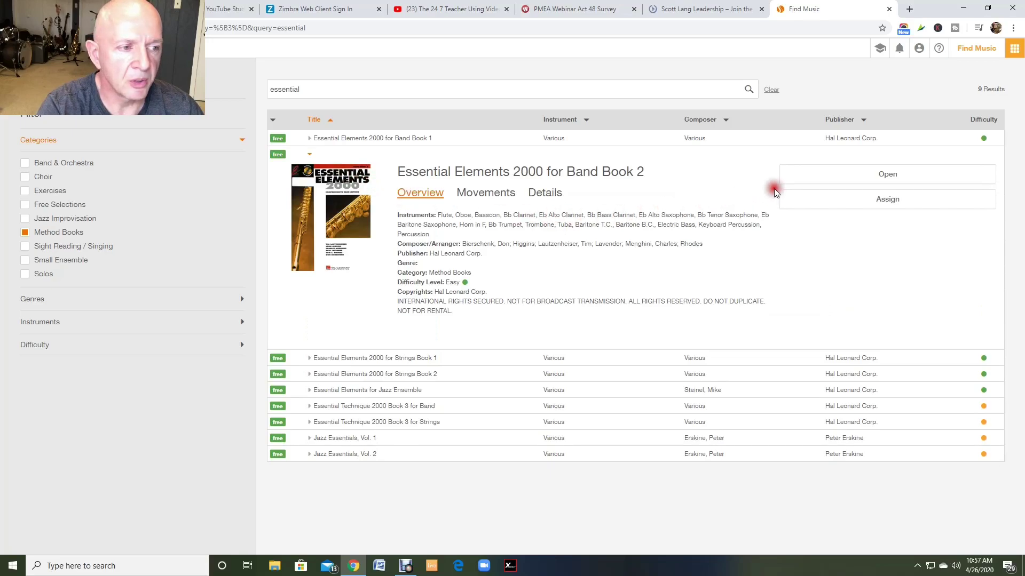
click(889, 198)
Choose the movement "15. Treading Lightly" and begin its assignment setup
click(980, 229)
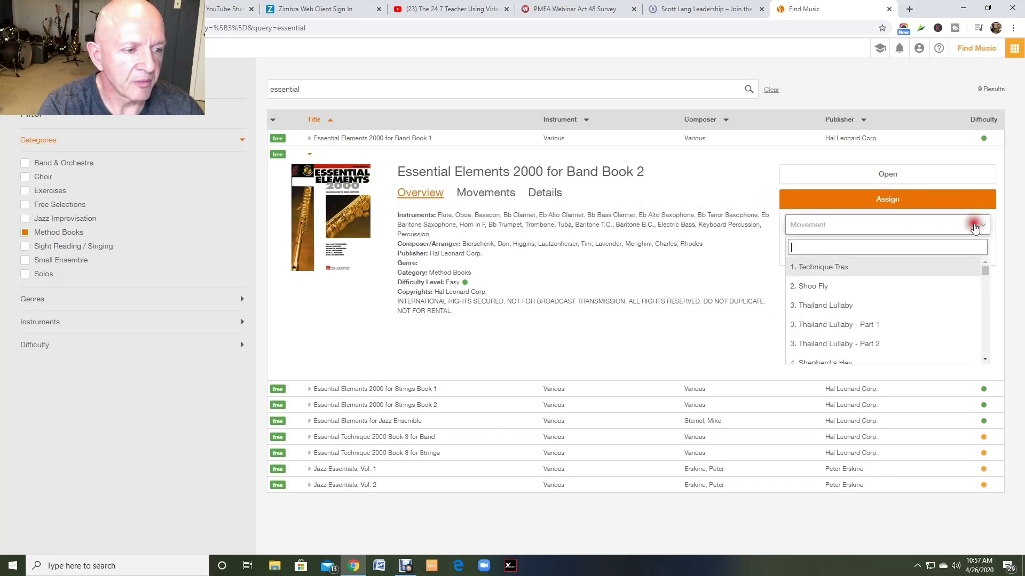
scroll(907, 310, down, 5)
scroll(918, 308, down, 4)
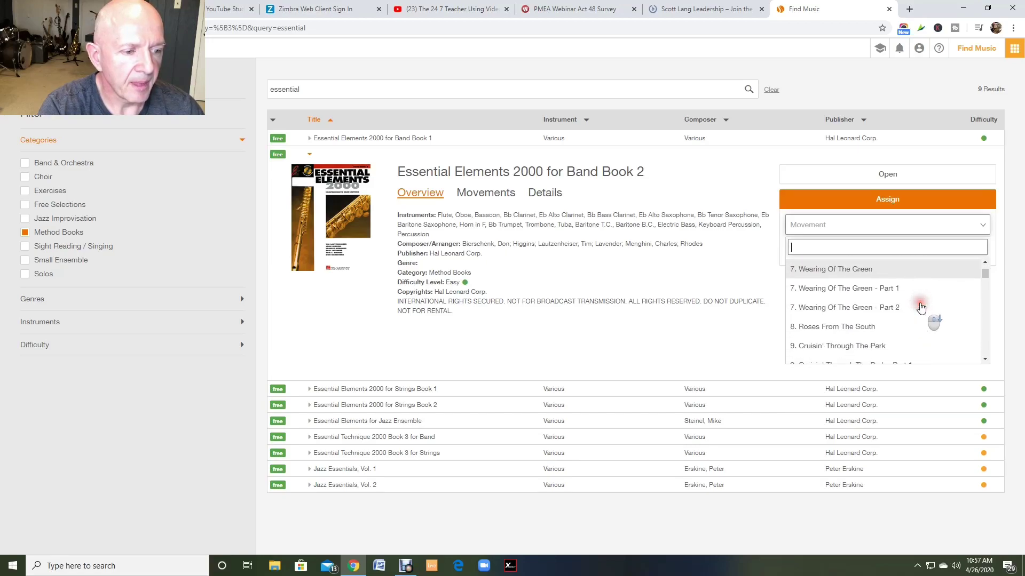
scroll(935, 302, down, 4)
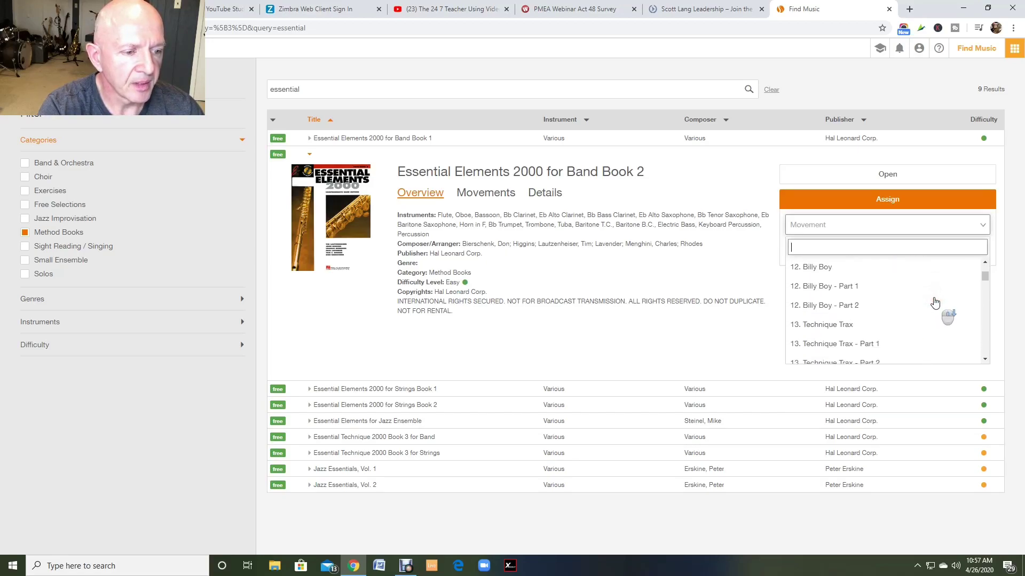
scroll(935, 302, down, 5)
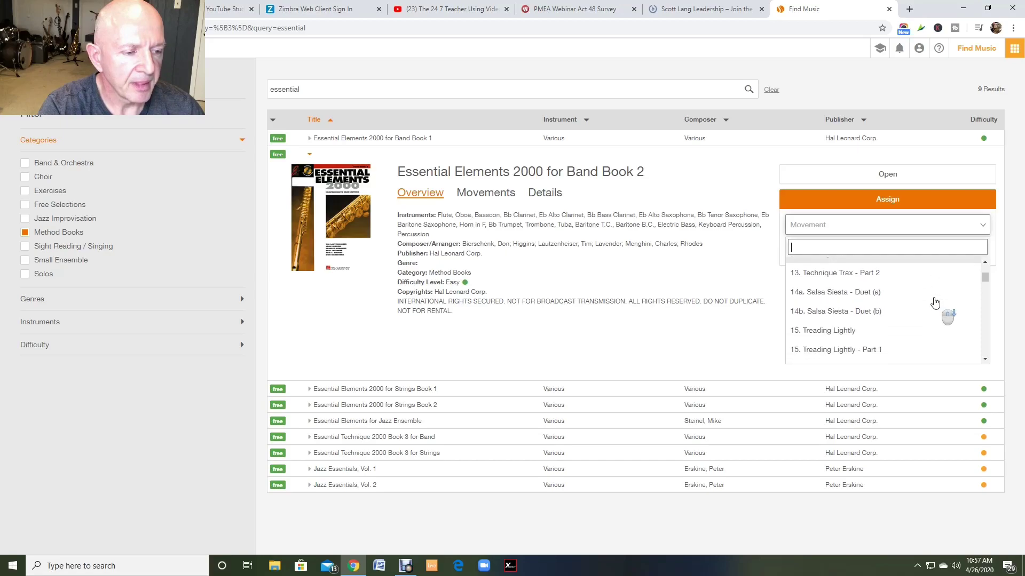
scroll(934, 302, up, 3)
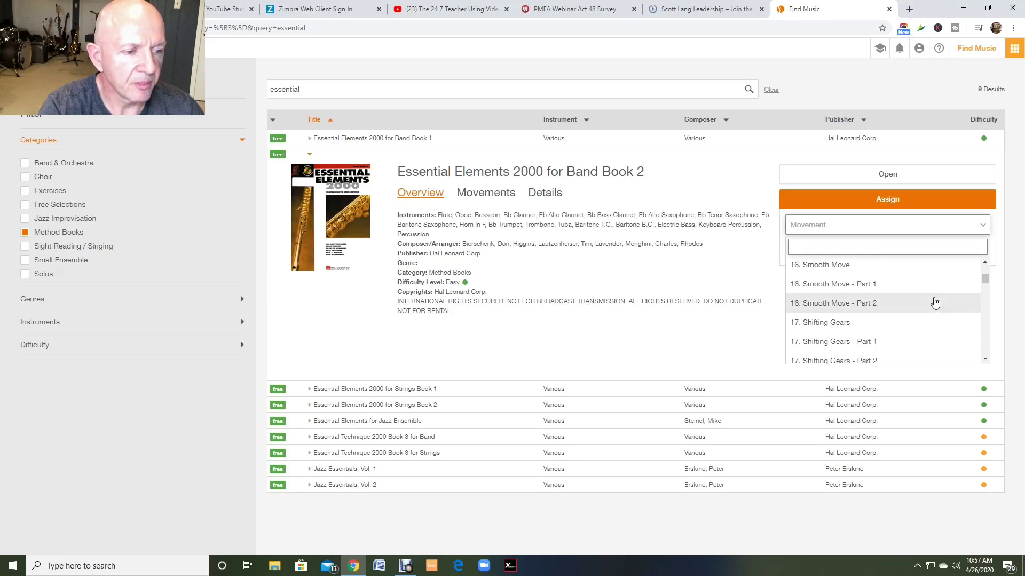
scroll(935, 302, up, 1)
click(929, 295)
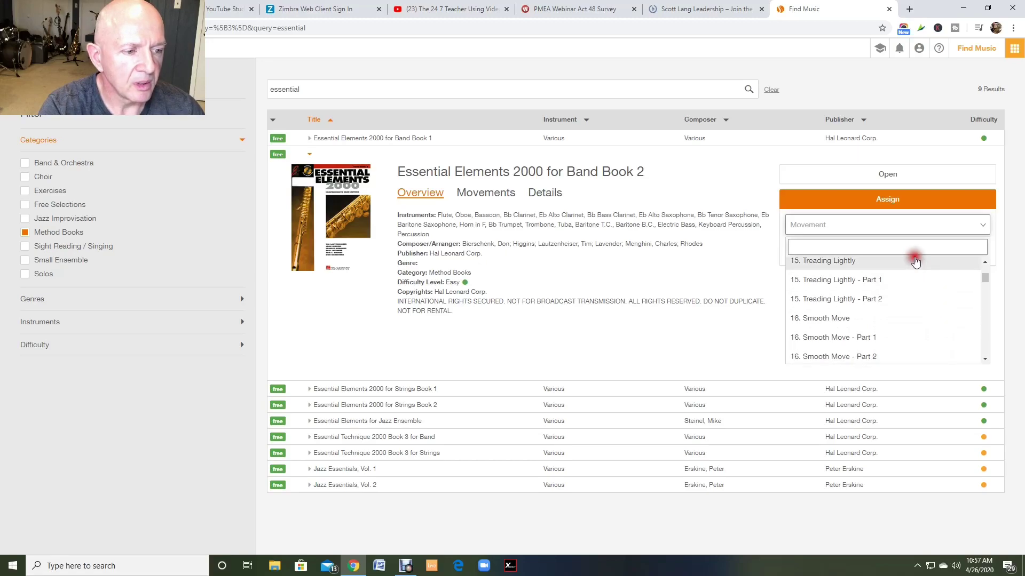
scroll(914, 267, up, 1)
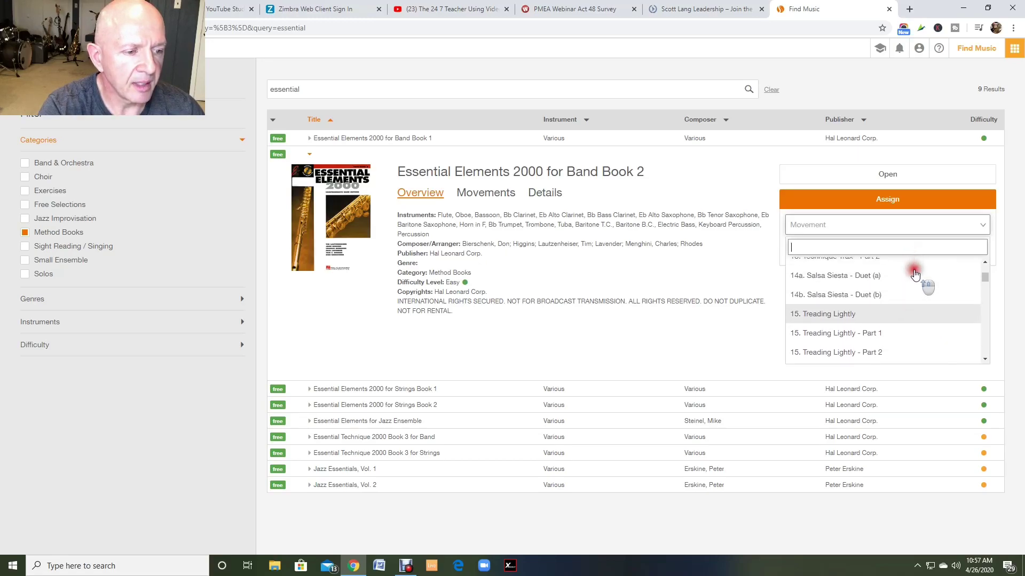
click(914, 314)
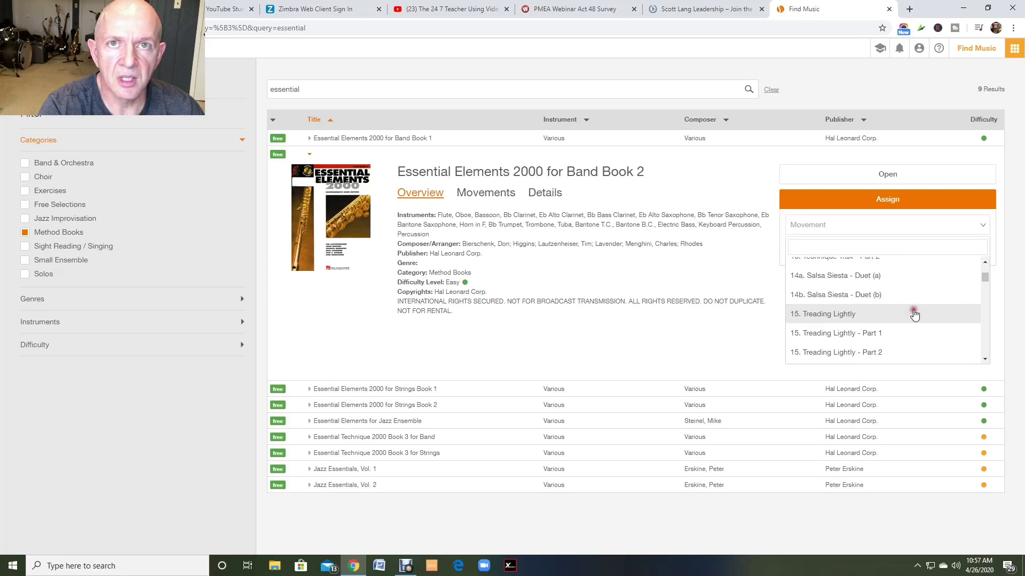
click(934, 250)
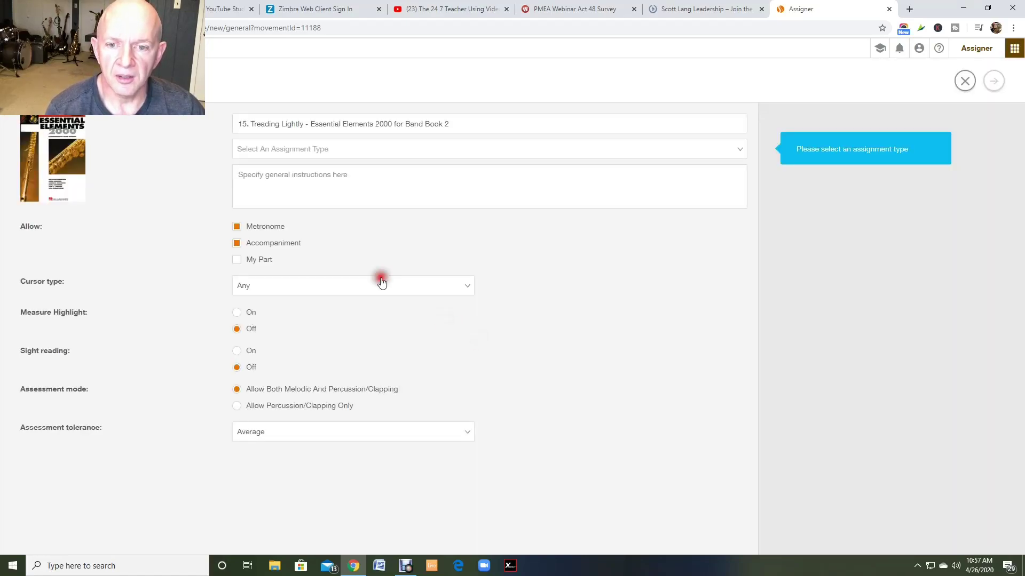
Make Treading Lightly a Custom Assignment that does not allow the metronome, and continue to the parts setup
click(305, 149)
click(304, 167)
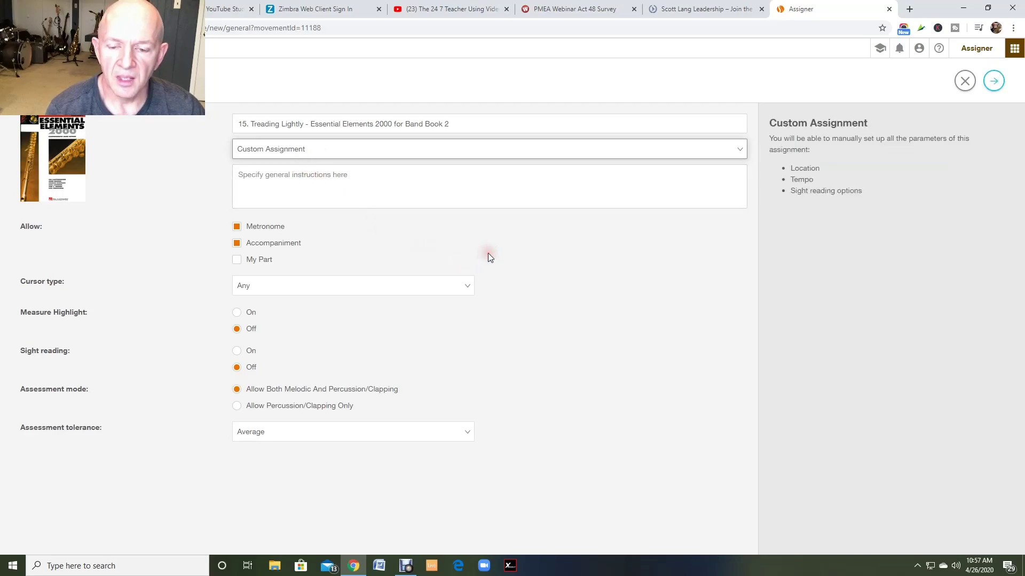
click(239, 226)
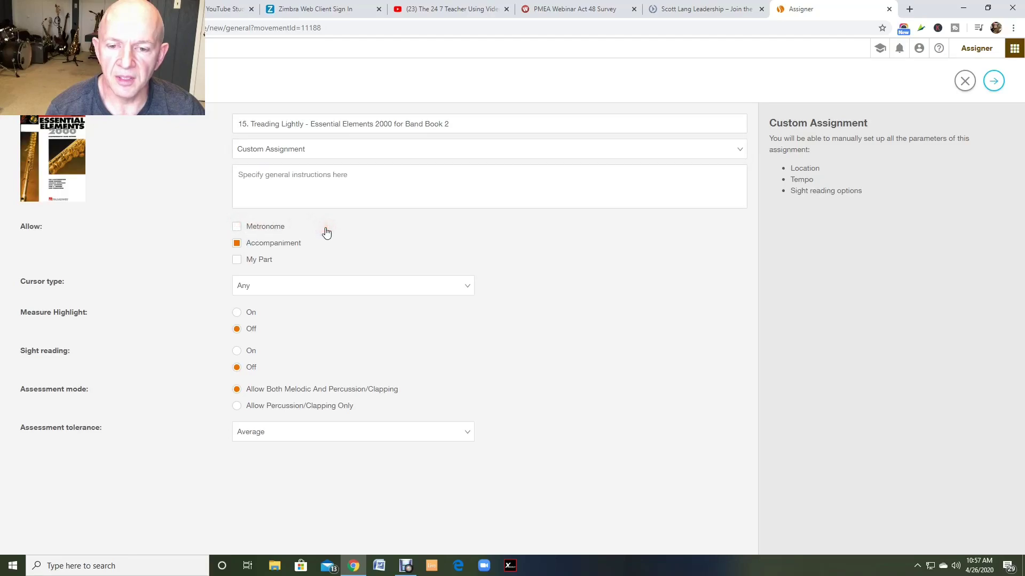
scroll(526, 316, down, 1)
click(993, 81)
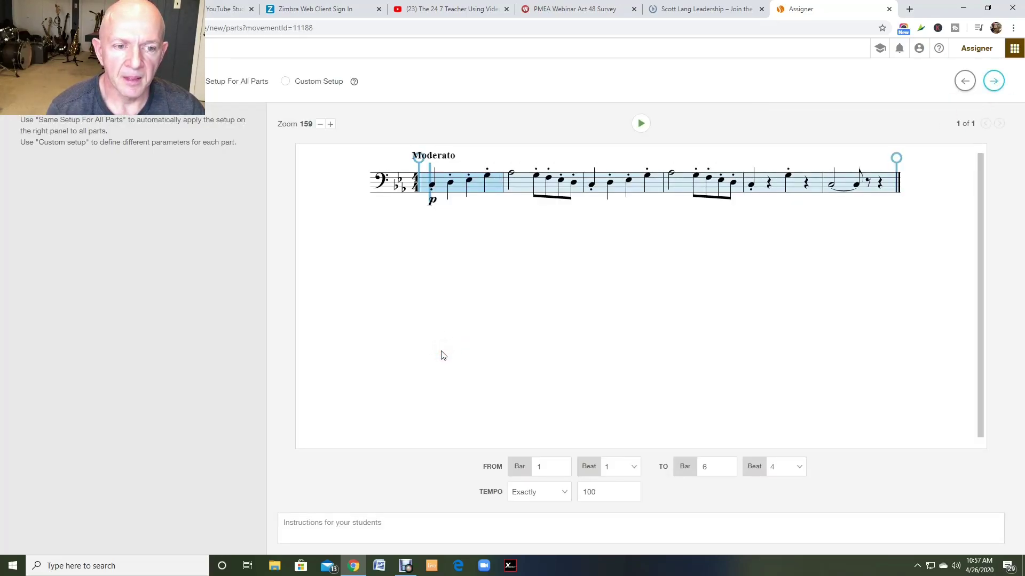
Set Treading Lightly's tempo to At Least 60 and continue to the rubric setup
click(456, 333)
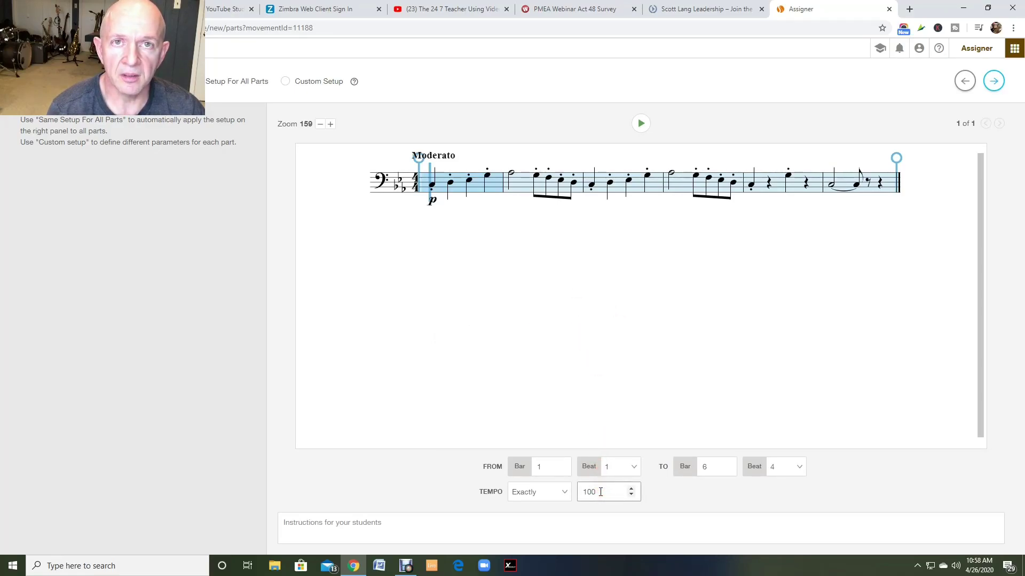
click(617, 493)
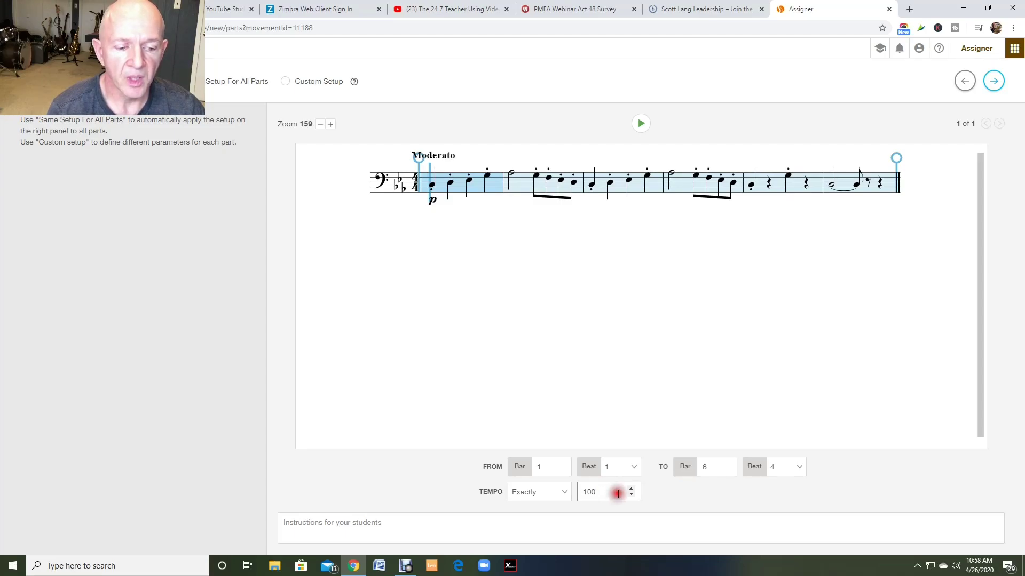
click(564, 493)
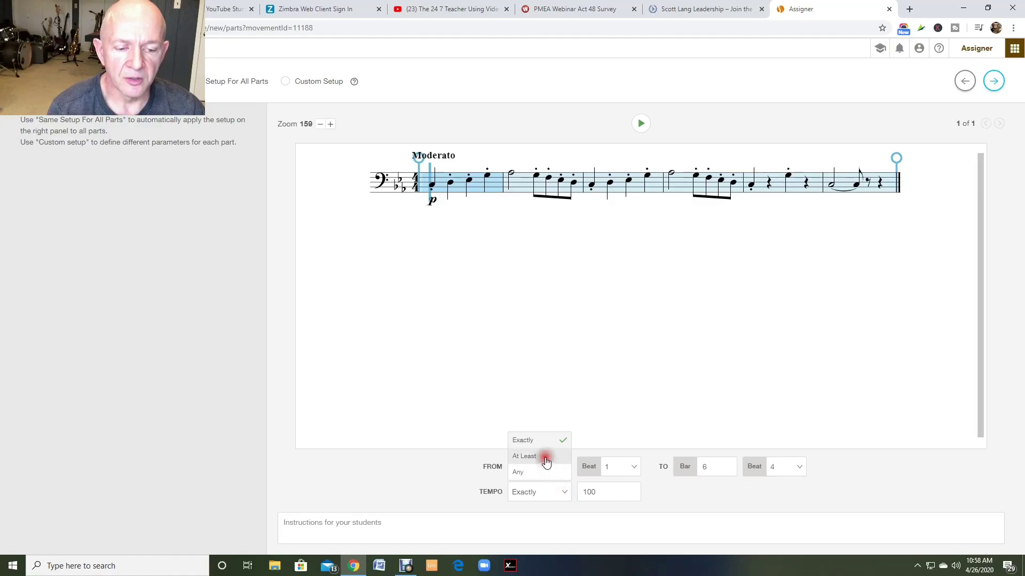
click(546, 472)
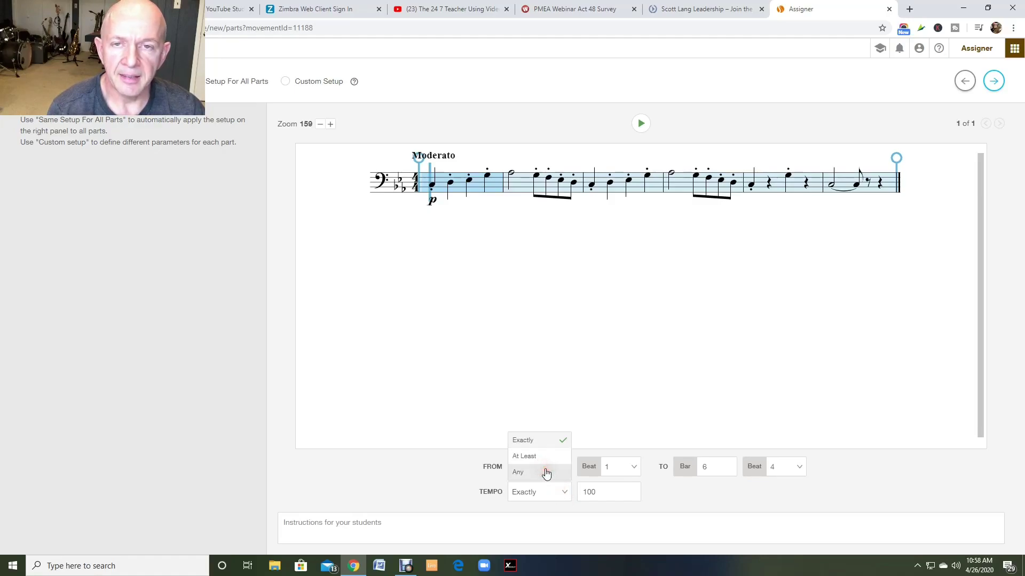
click(542, 456)
click(594, 492)
key(BackSpace)
key(BackSpace)
key(BackSpace)
text(60)
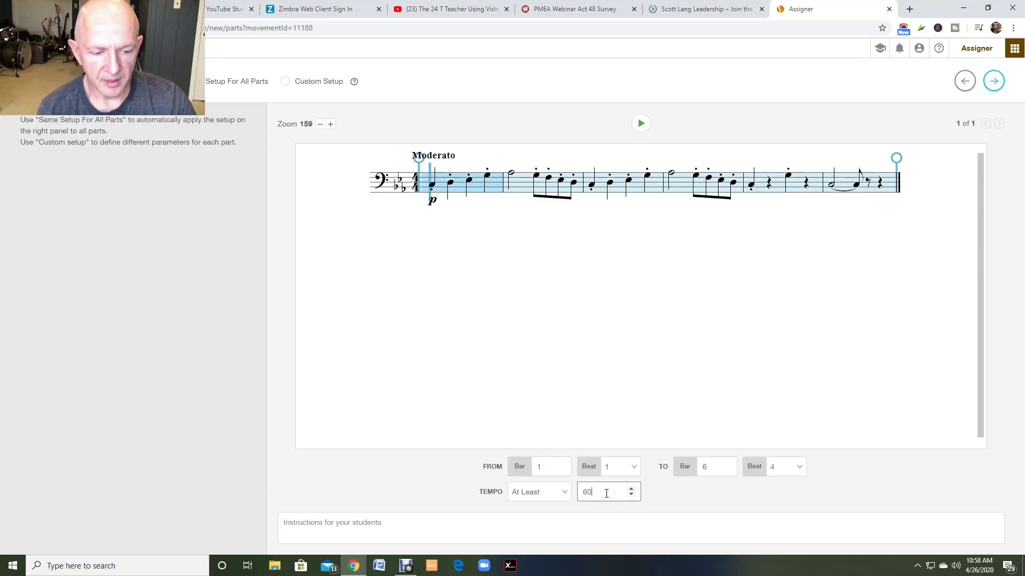
click(693, 418)
click(700, 417)
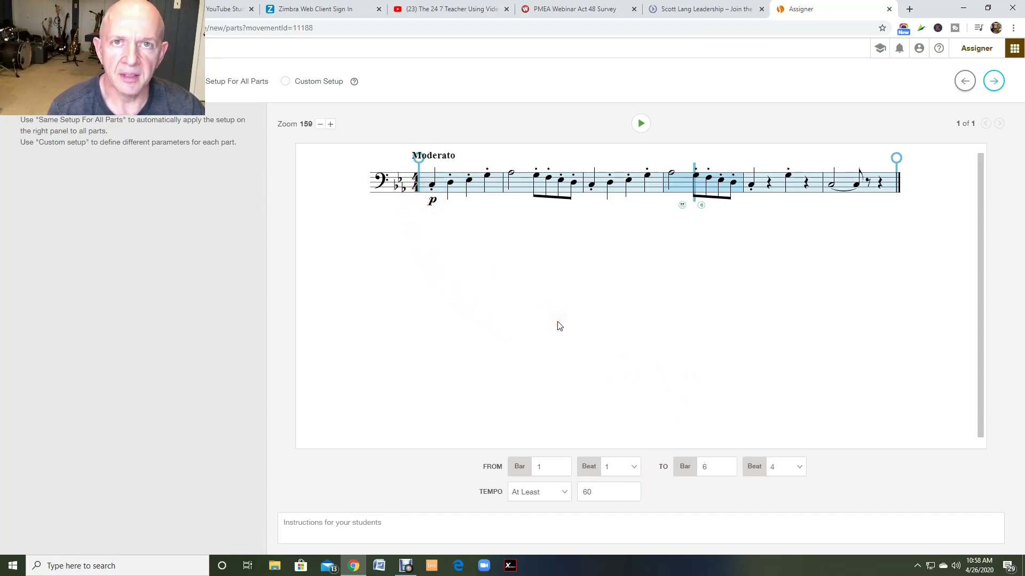
click(993, 80)
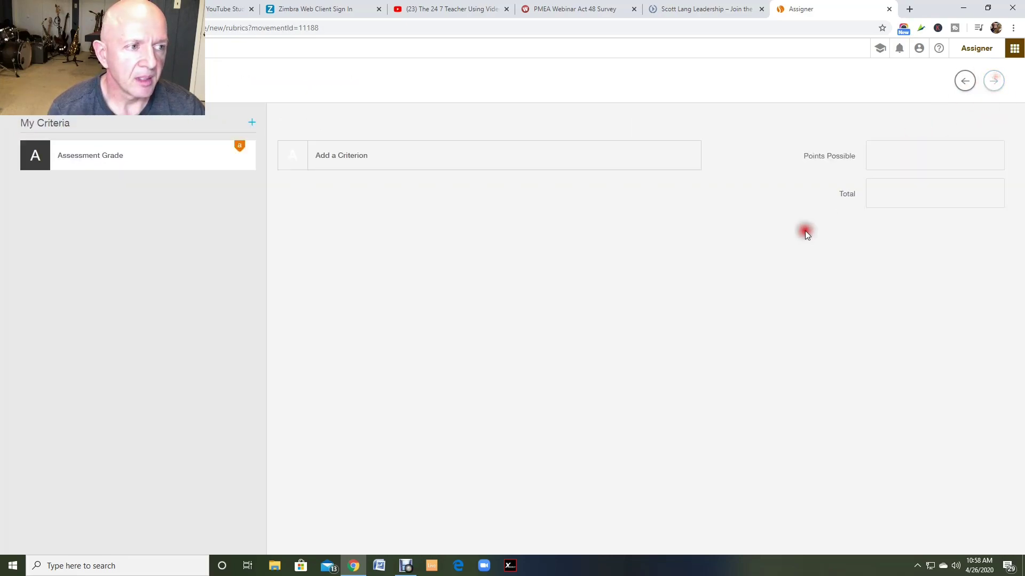
Add the Assessment Grade criterion worth 10 points to the Treading Lightly rubric and save the assignment template
click(101, 160)
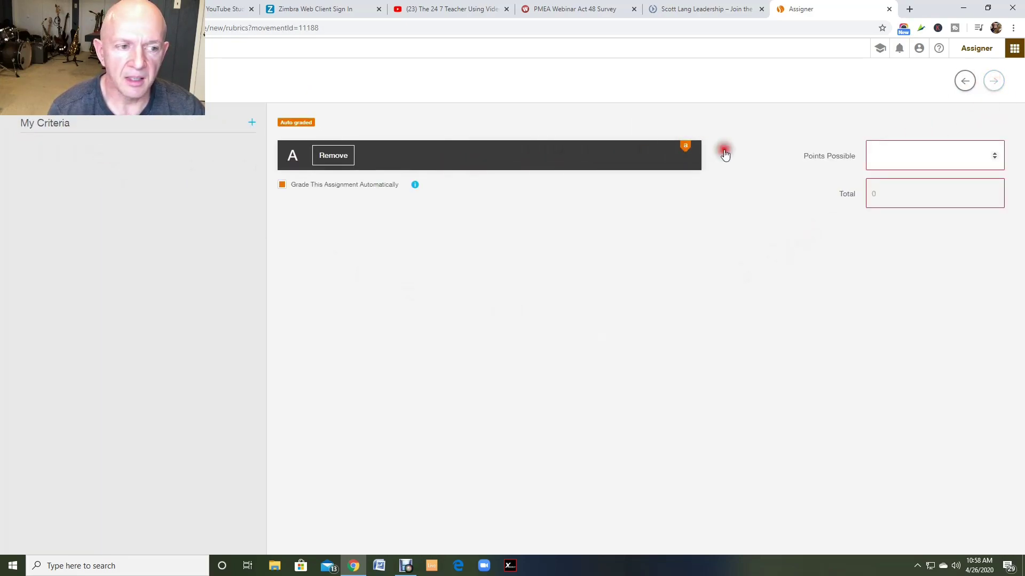
double_click(996, 152)
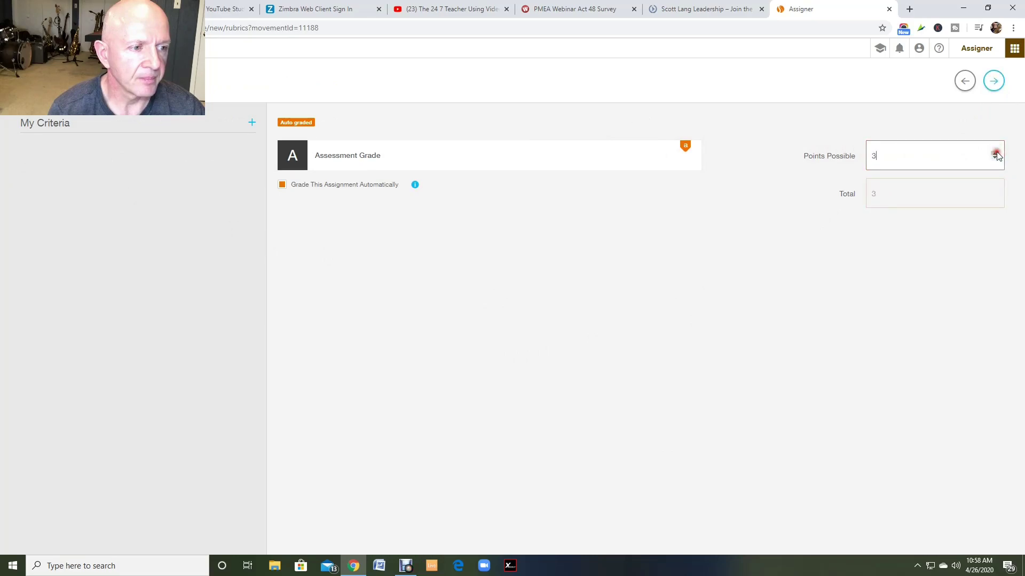
double_click(995, 153)
double_click(995, 153)
click(993, 81)
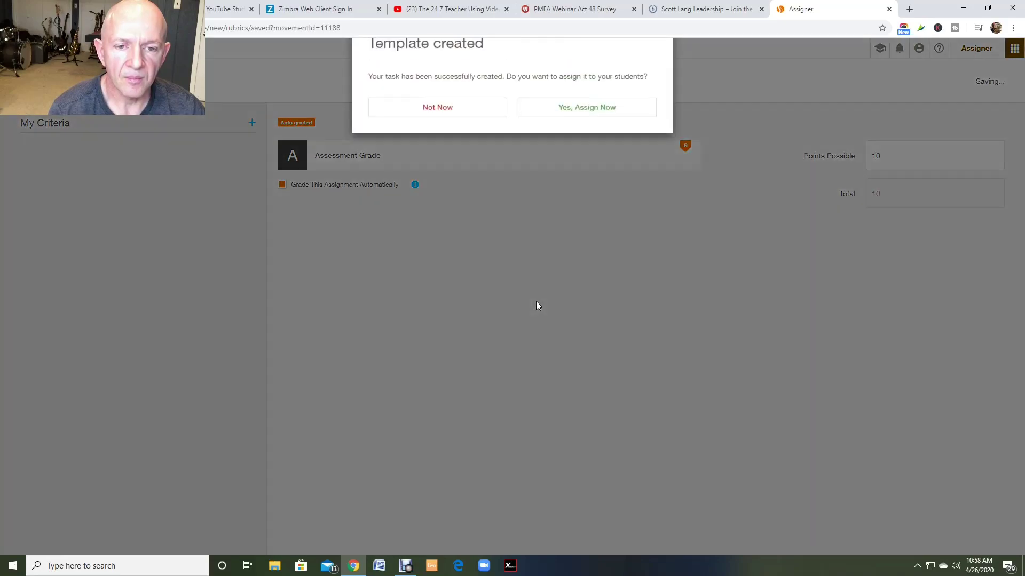
Assign Treading Lightly to Demo Class with a due date of May 10, 2020, and finish the assignment
click(555, 168)
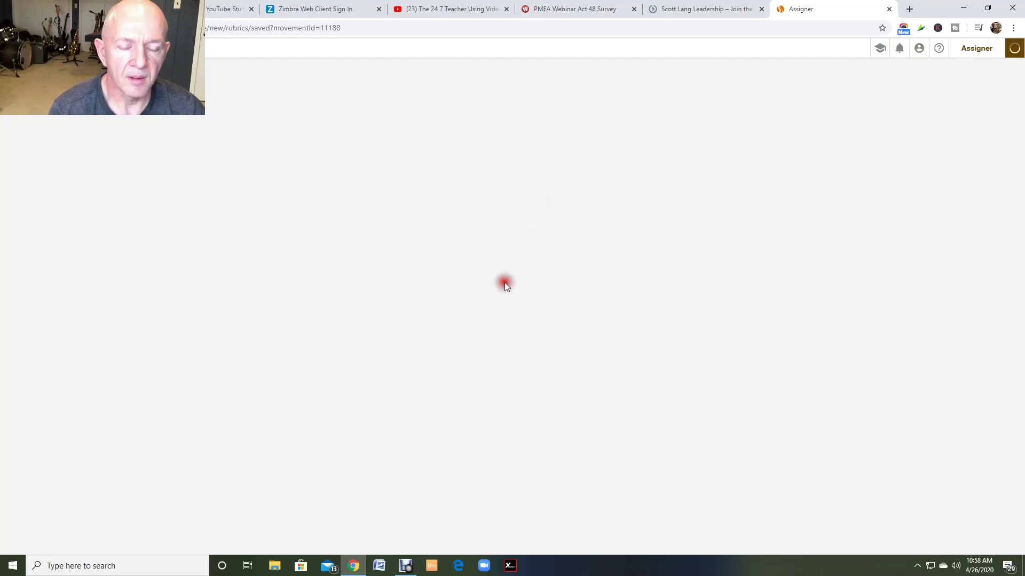
click(624, 123)
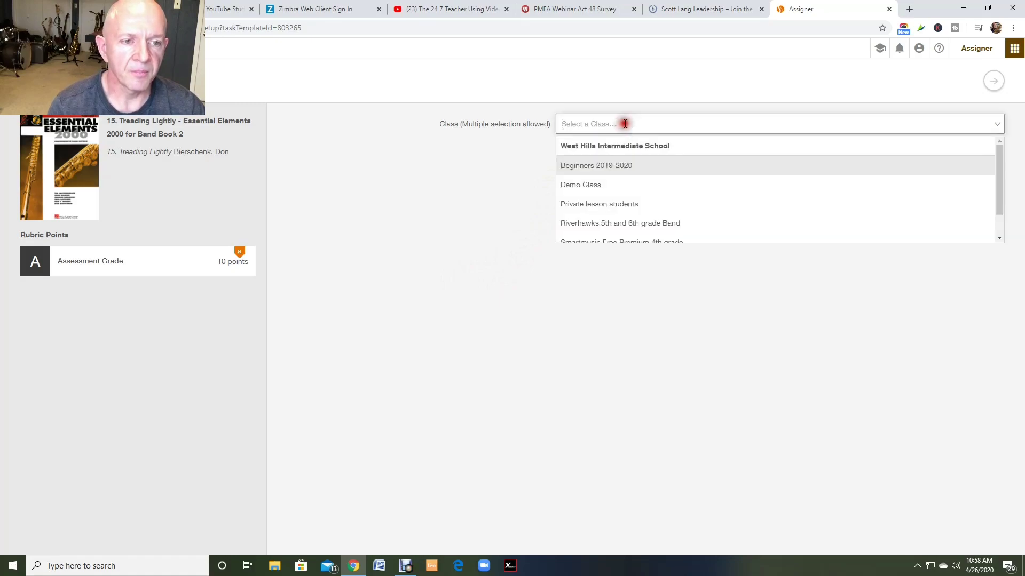
click(619, 185)
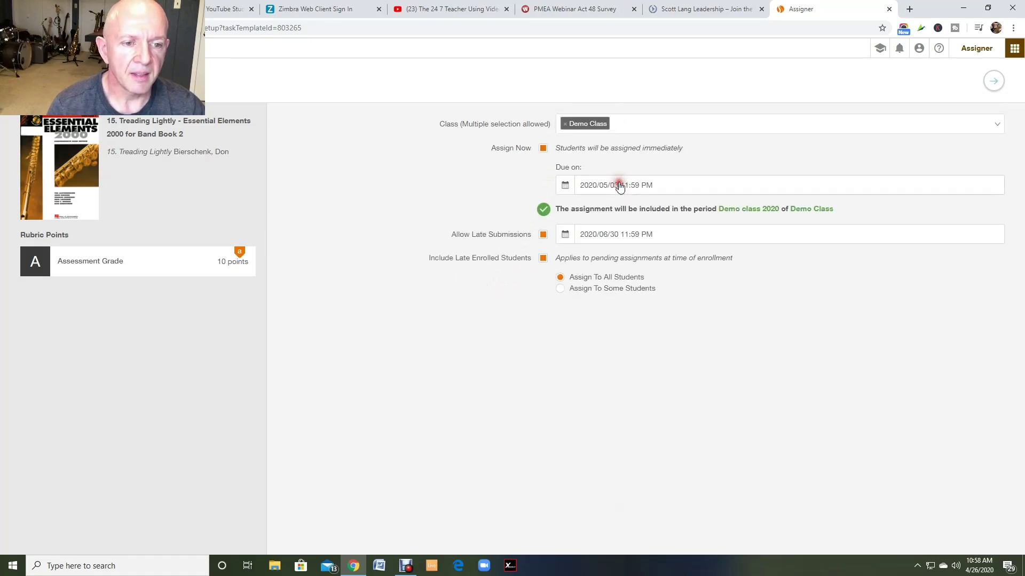
click(563, 187)
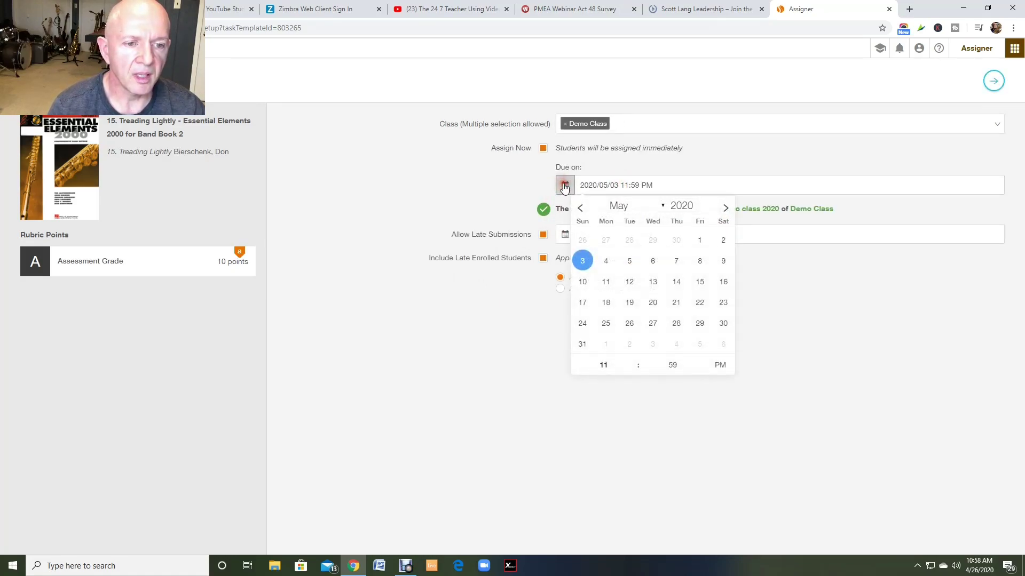
click(582, 283)
click(795, 305)
click(993, 81)
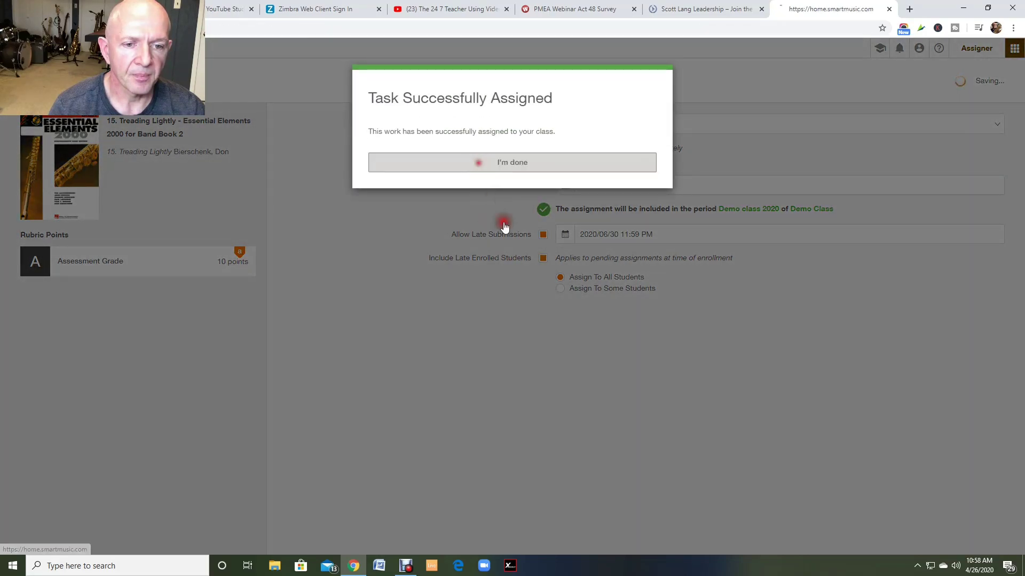
click(476, 161)
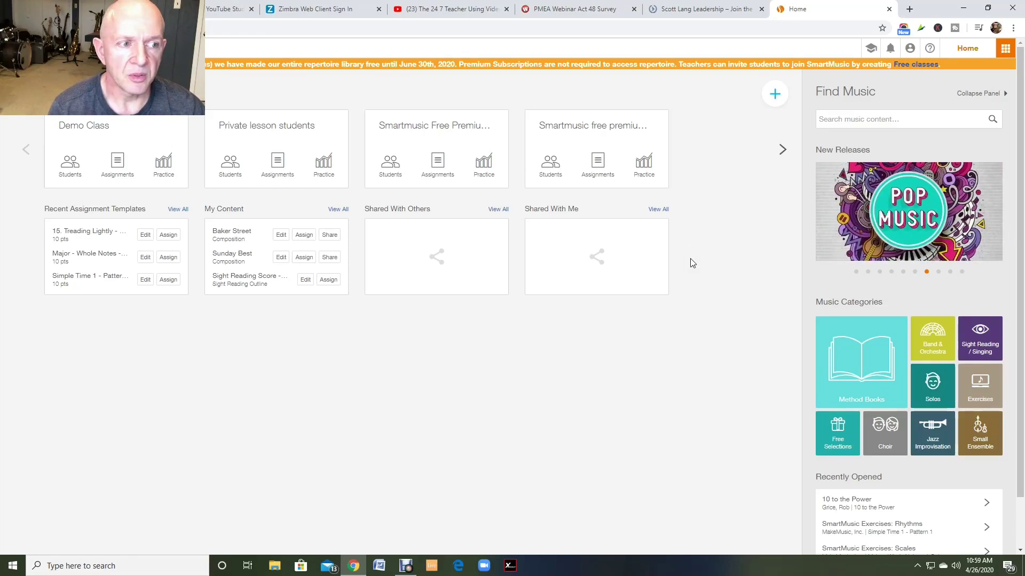
Open the Find Music library and browse its Band & Orchestra category
click(1004, 49)
click(825, 162)
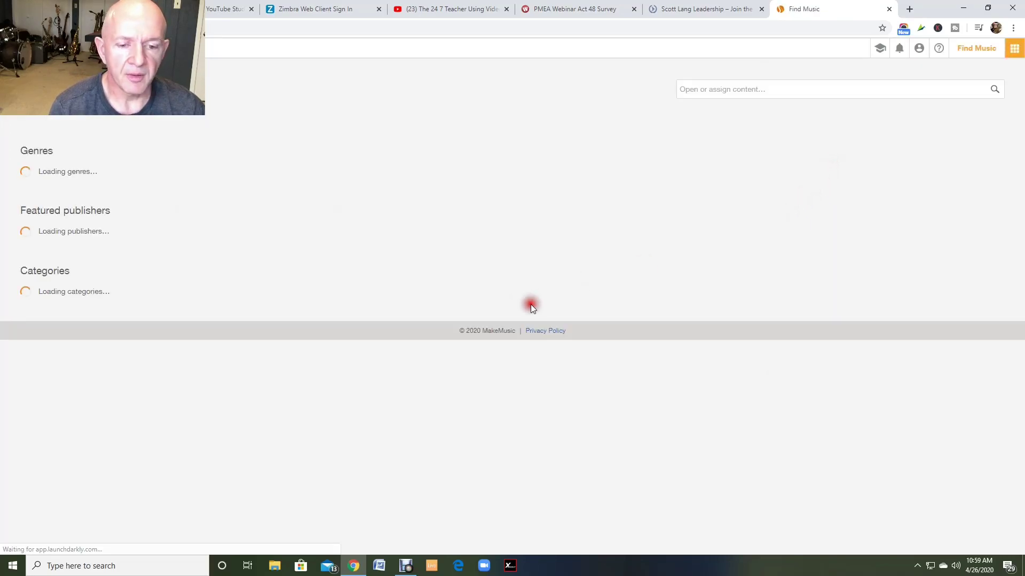
scroll(521, 321, down, 5)
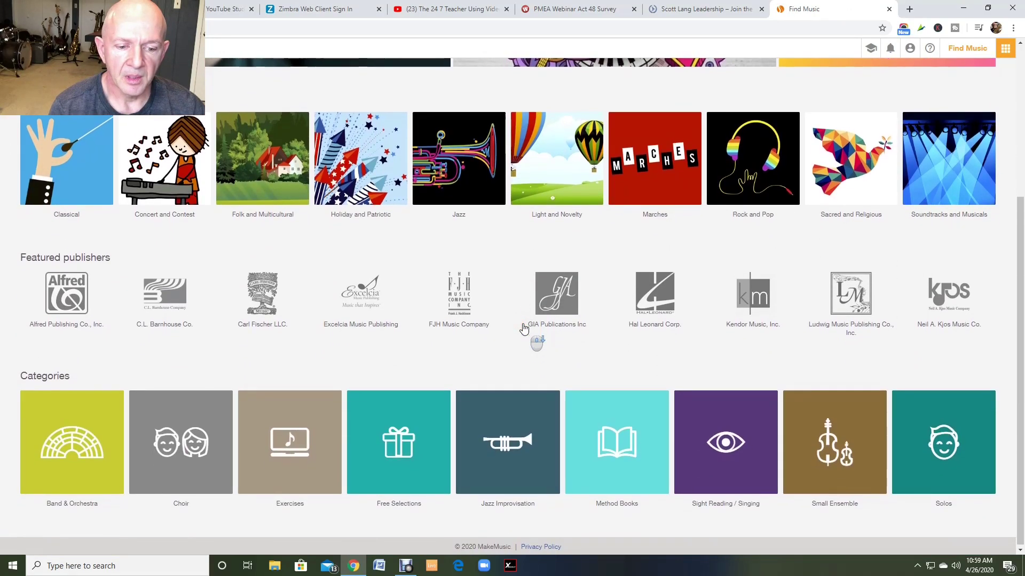
click(62, 416)
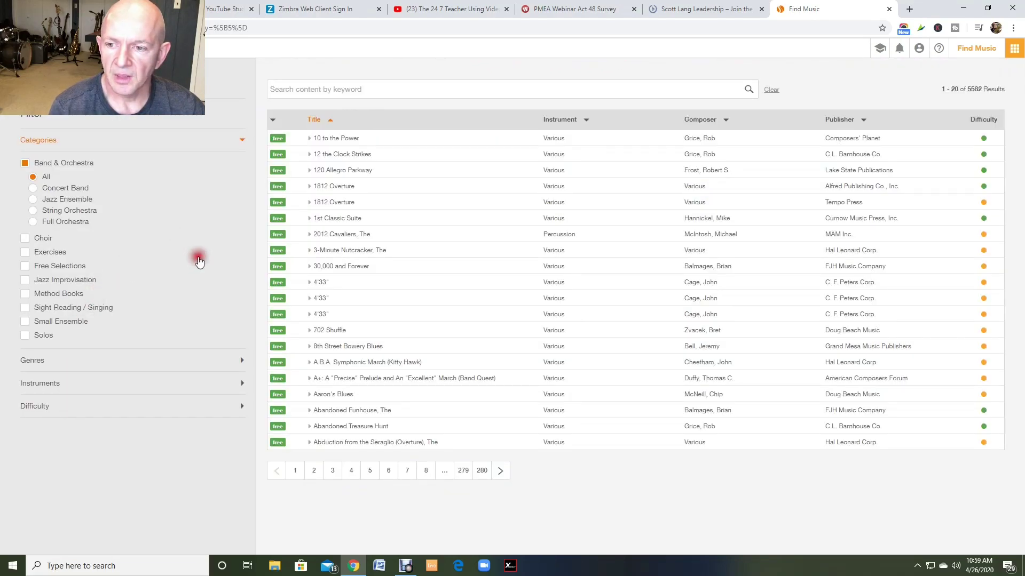
Narrow the Band & Orchestra results to Concert Band titles of Beginning difficulty
click(85, 191)
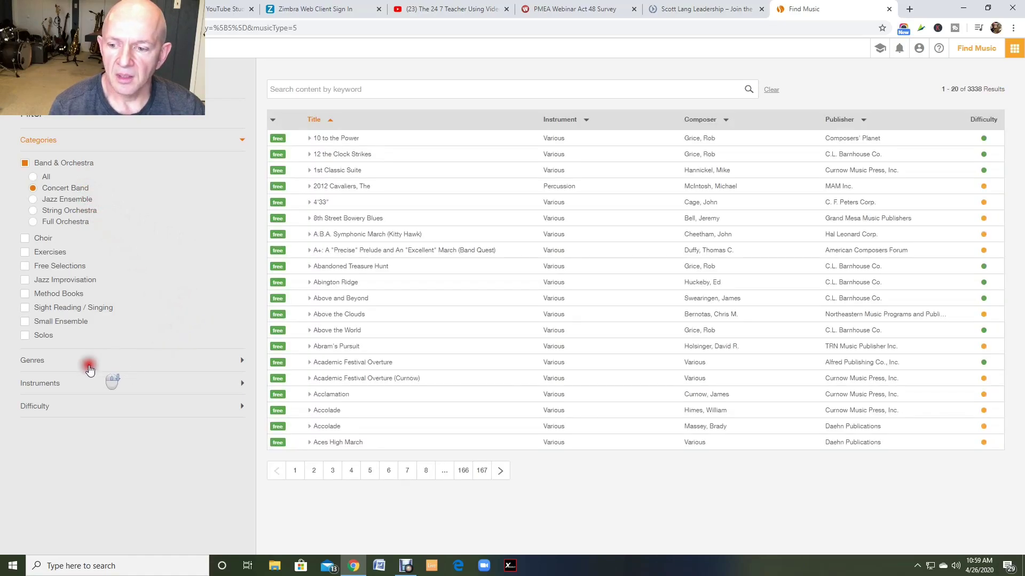
click(37, 408)
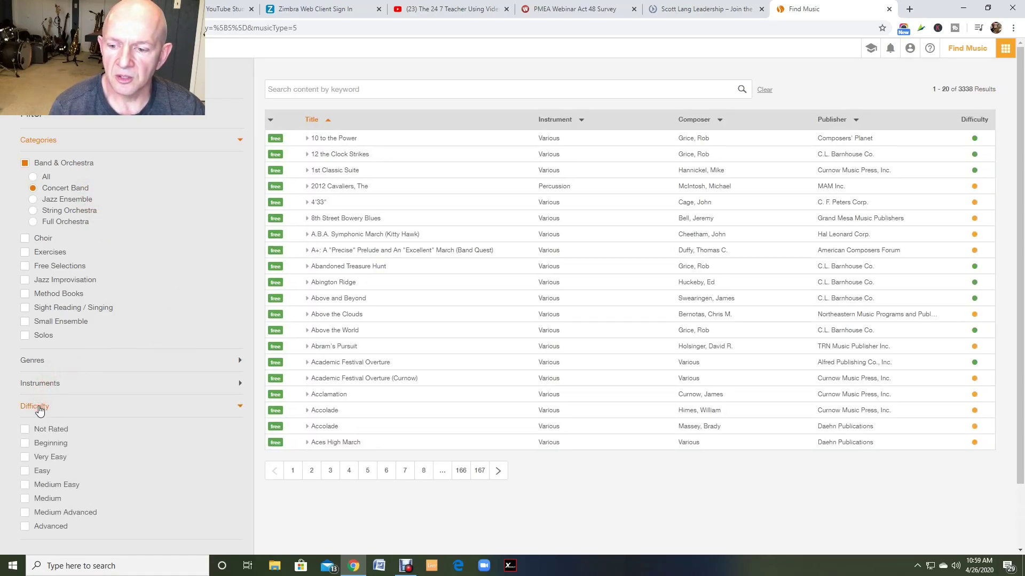
click(42, 447)
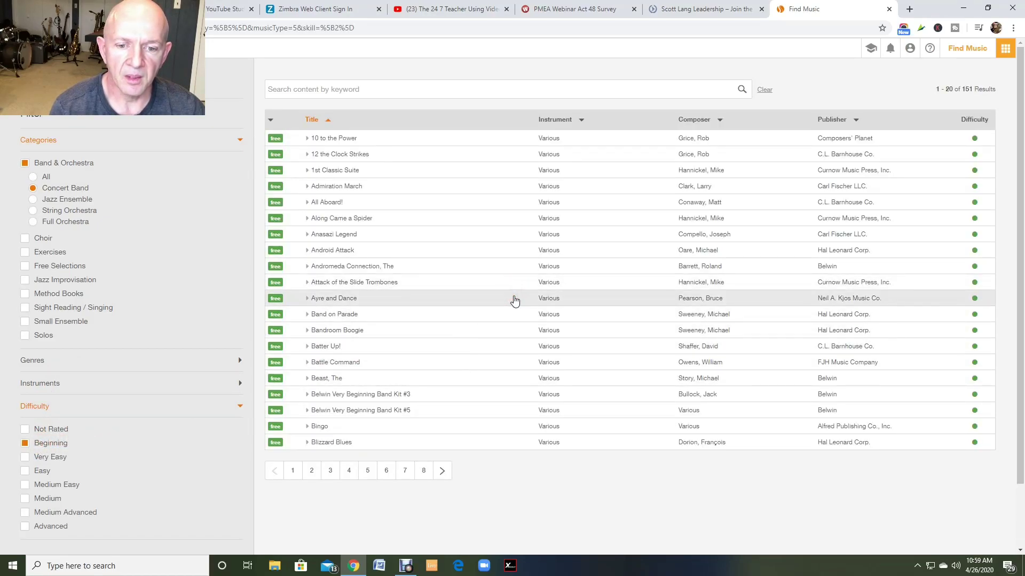
scroll(515, 300, down, 1)
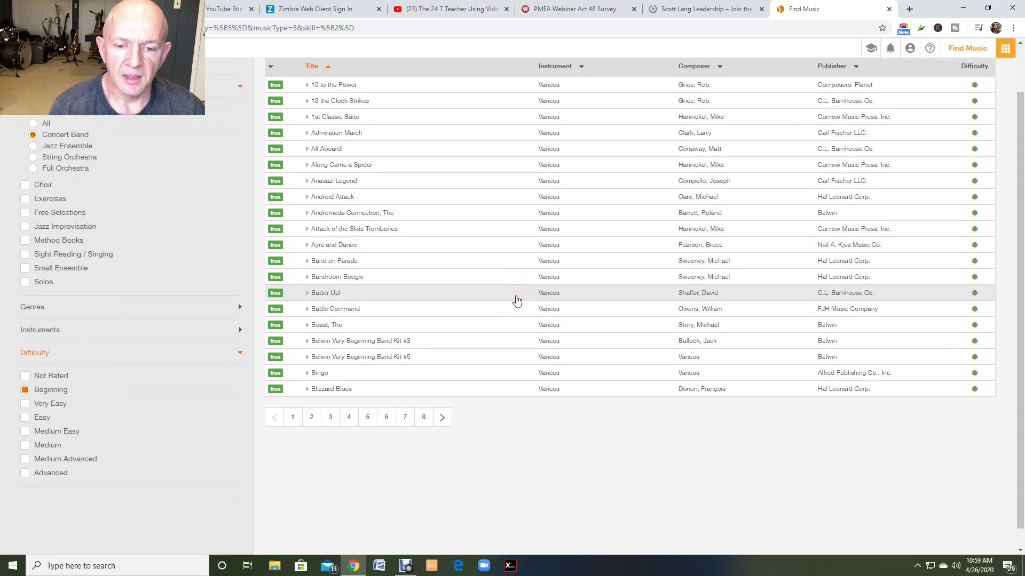
scroll(516, 302, up, 1)
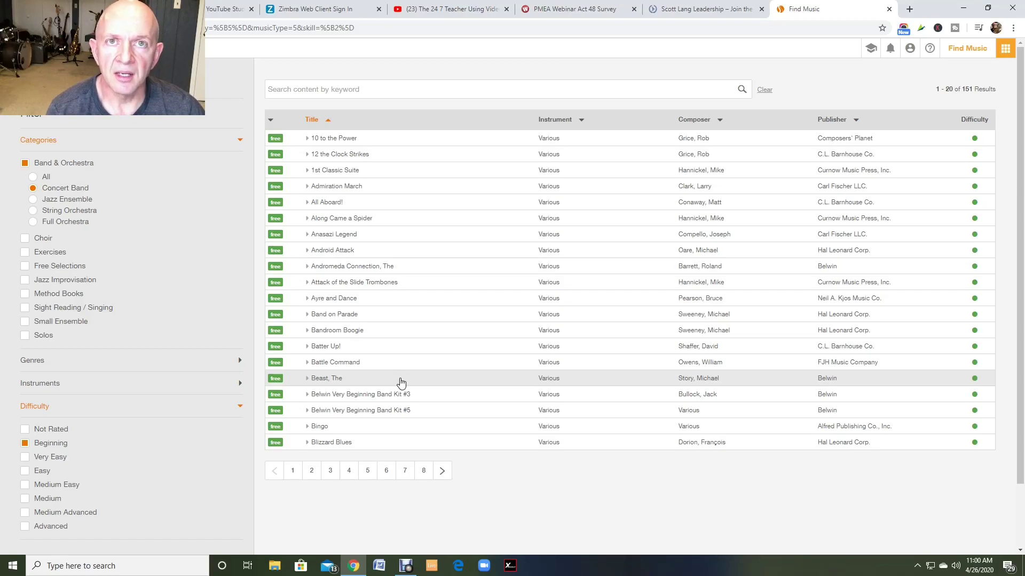
Find "Name that Christmas Carol" on page 5 of the results and begin its assignment setup
click(368, 471)
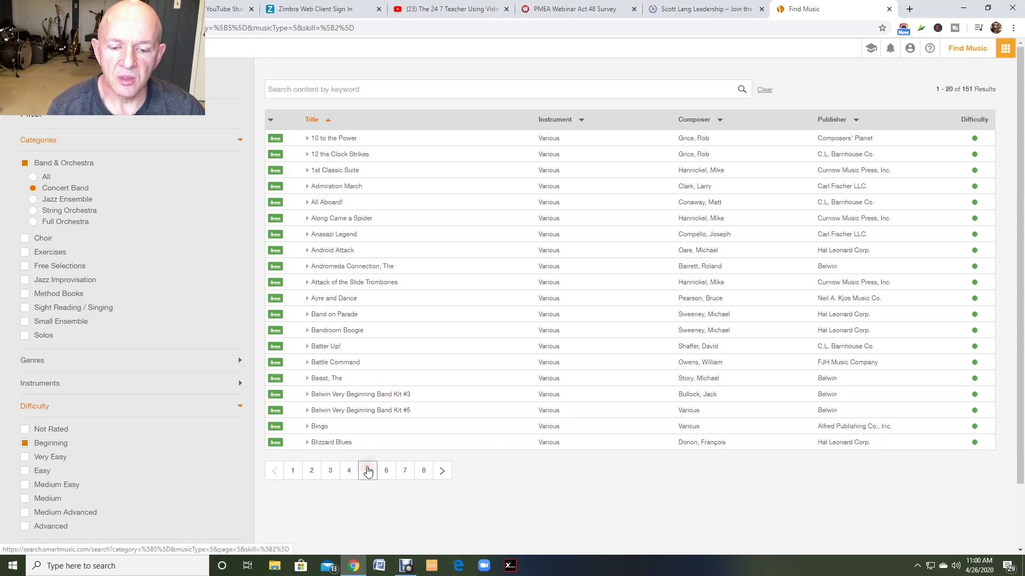
click(387, 473)
click(367, 472)
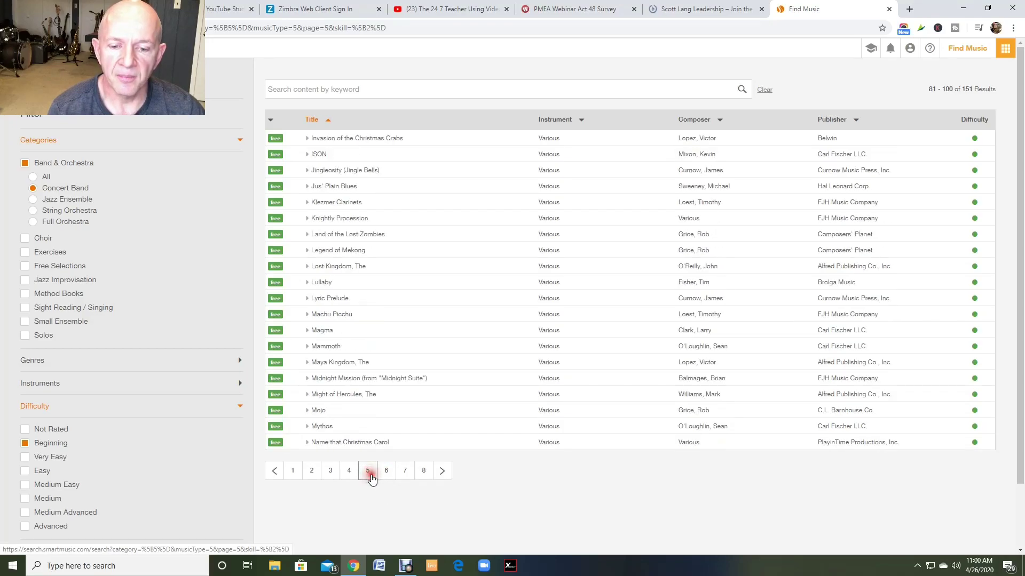
click(385, 471)
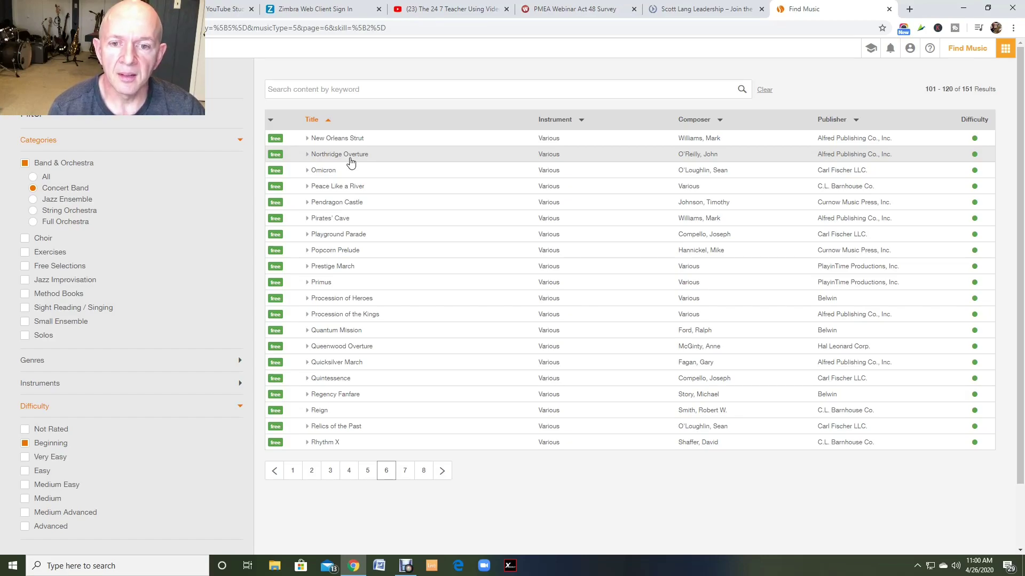
click(368, 470)
click(358, 443)
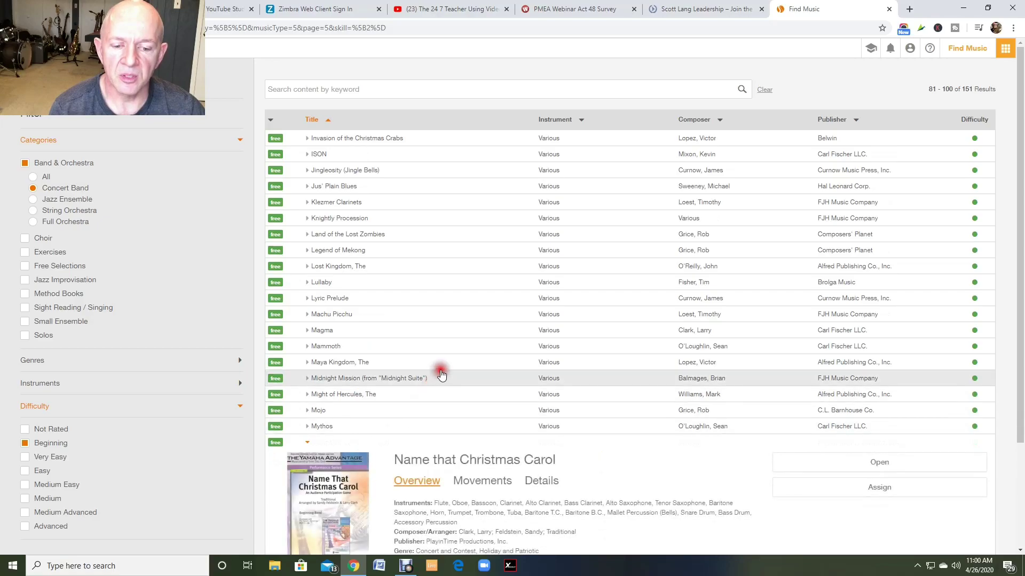
scroll(439, 377, down, 3)
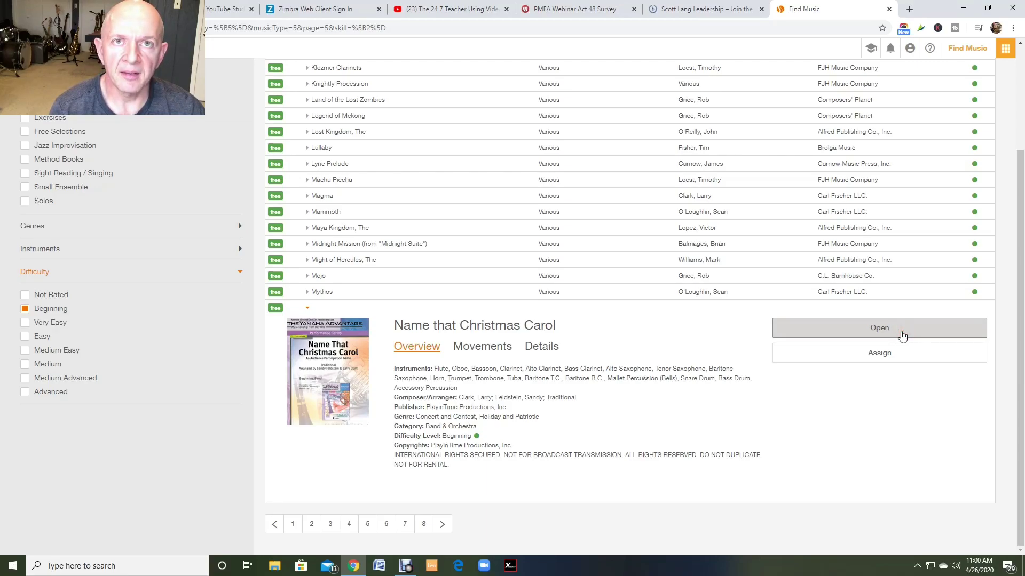
click(899, 357)
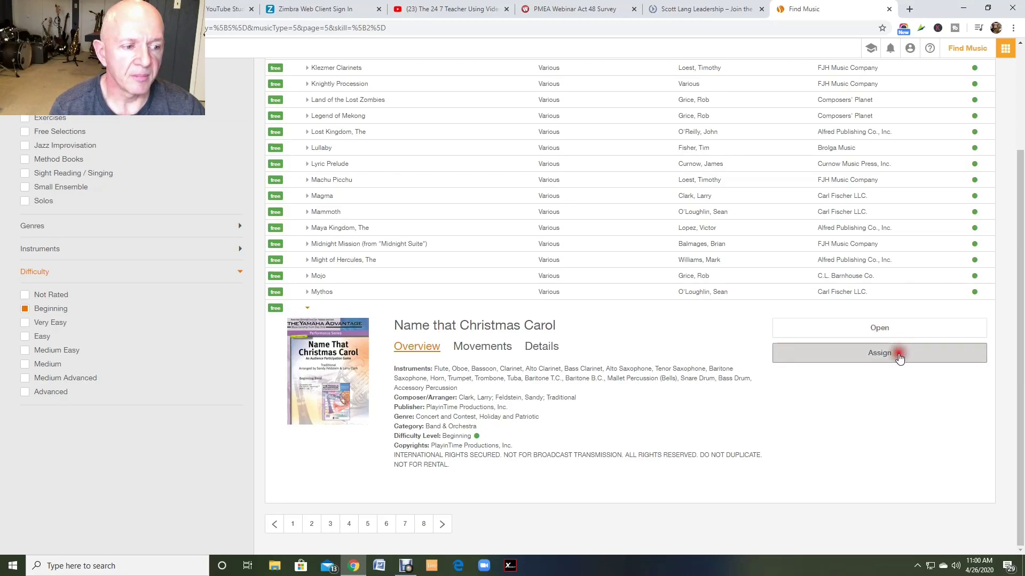
click(930, 410)
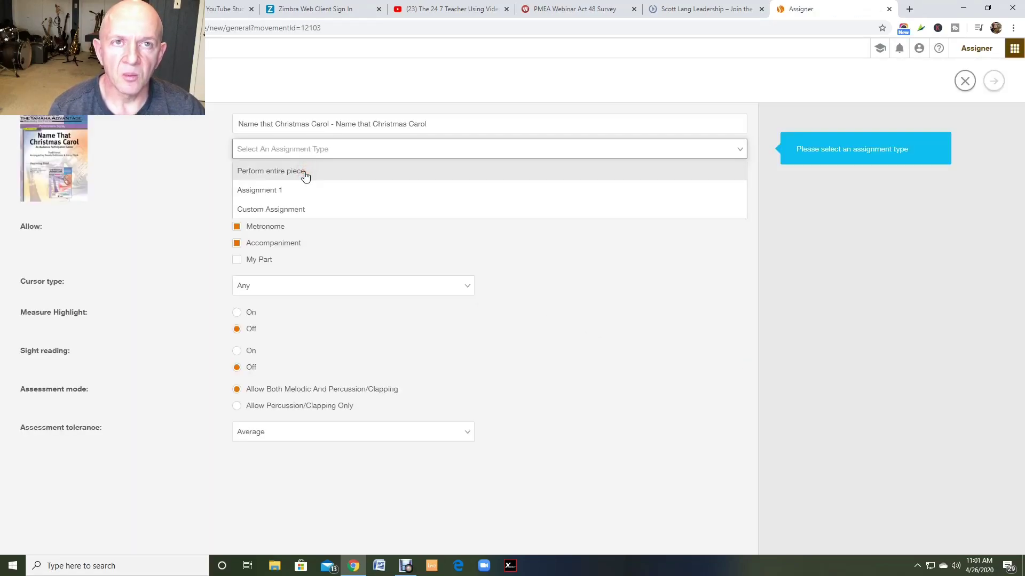
Set the Name that Christmas Carol assignment type to Perform entire piece and do not allow the metronome
click(305, 177)
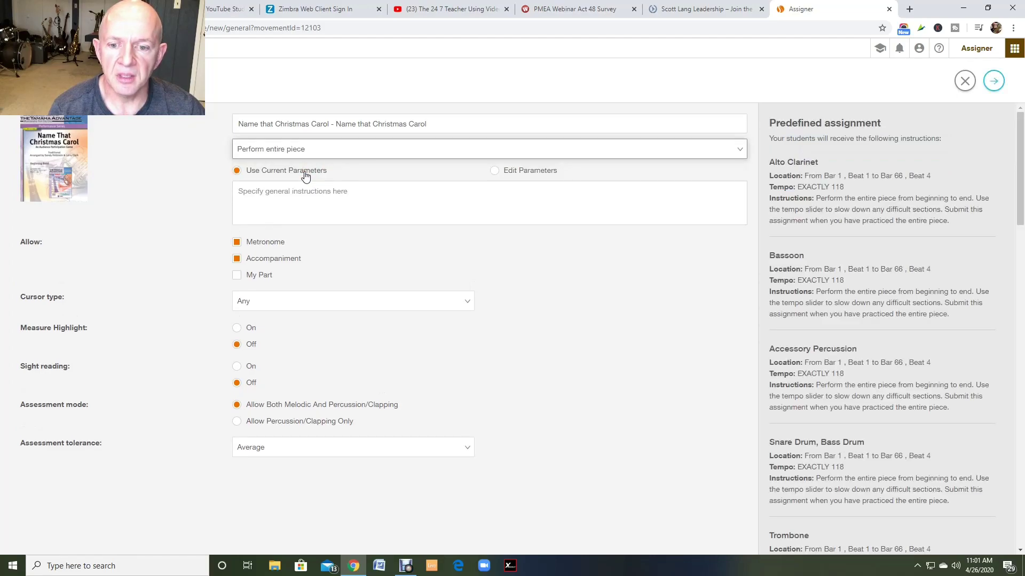
click(238, 243)
click(375, 253)
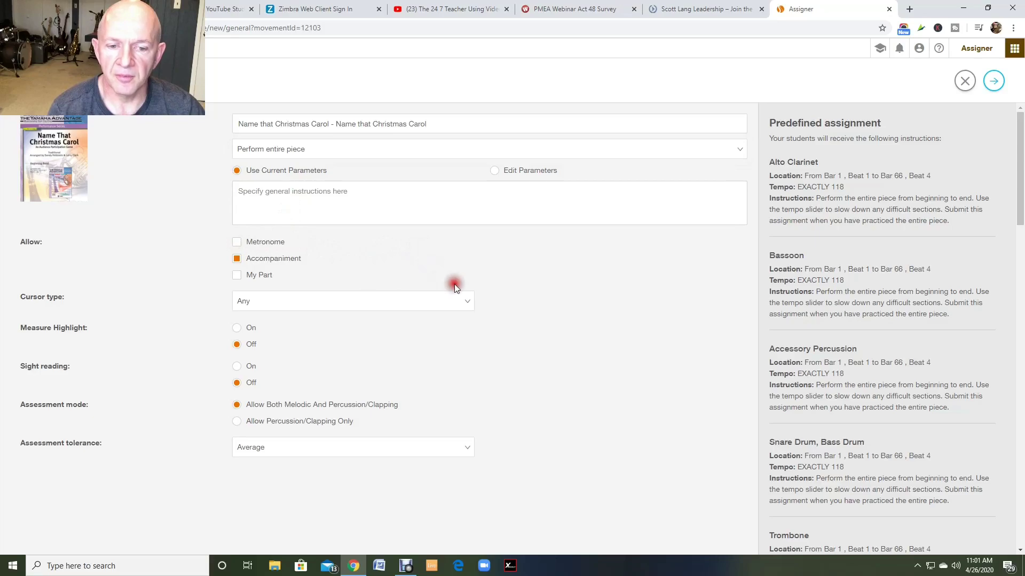
Set the cursor type to No cursor and continue to the rubric setup
click(464, 300)
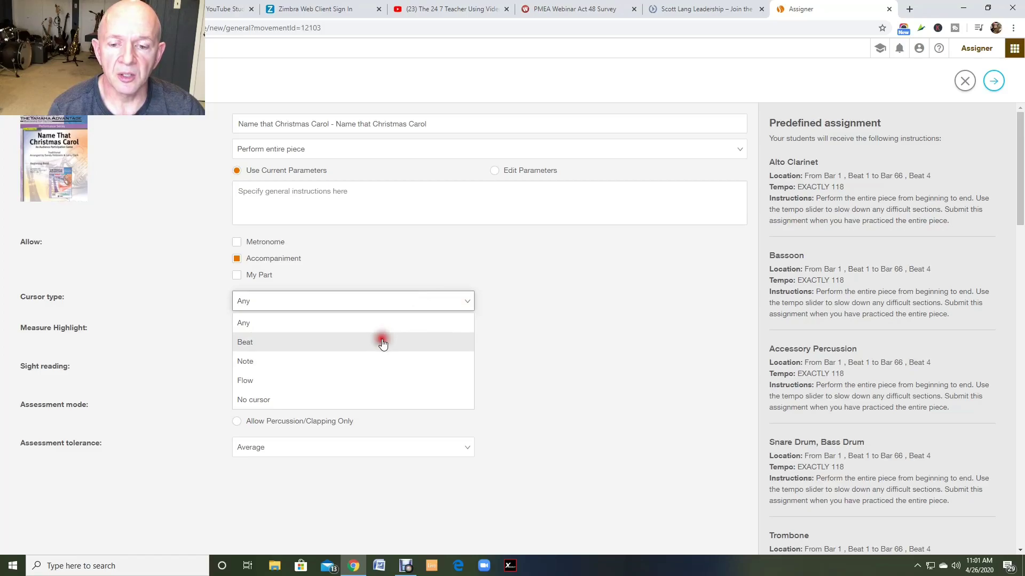
click(347, 369)
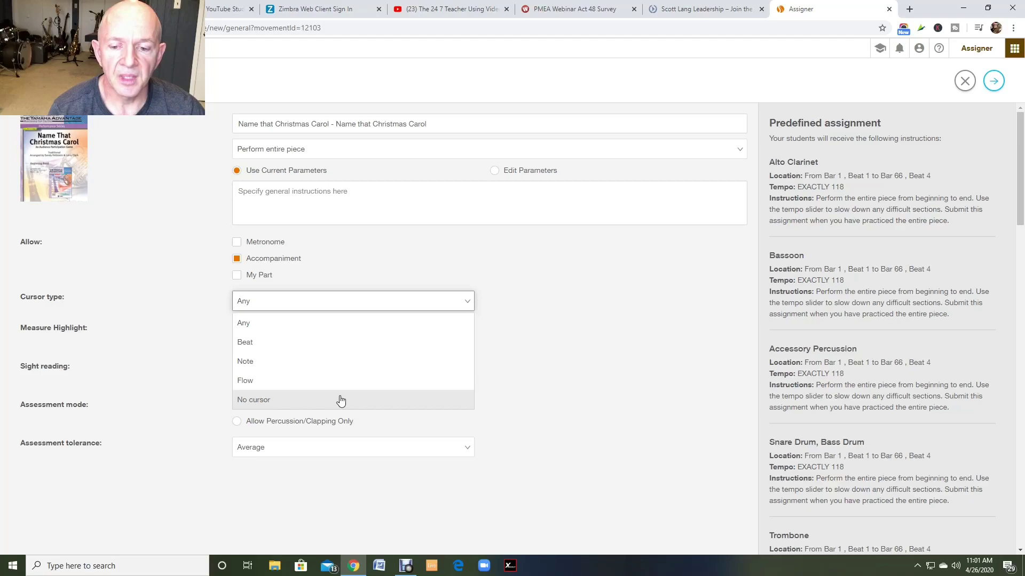
click(305, 345)
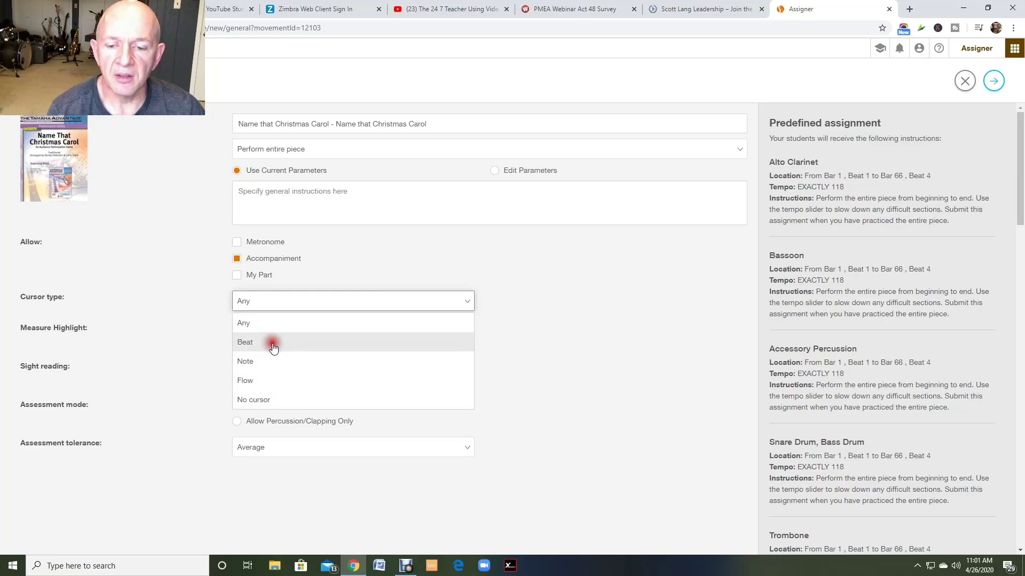
click(273, 408)
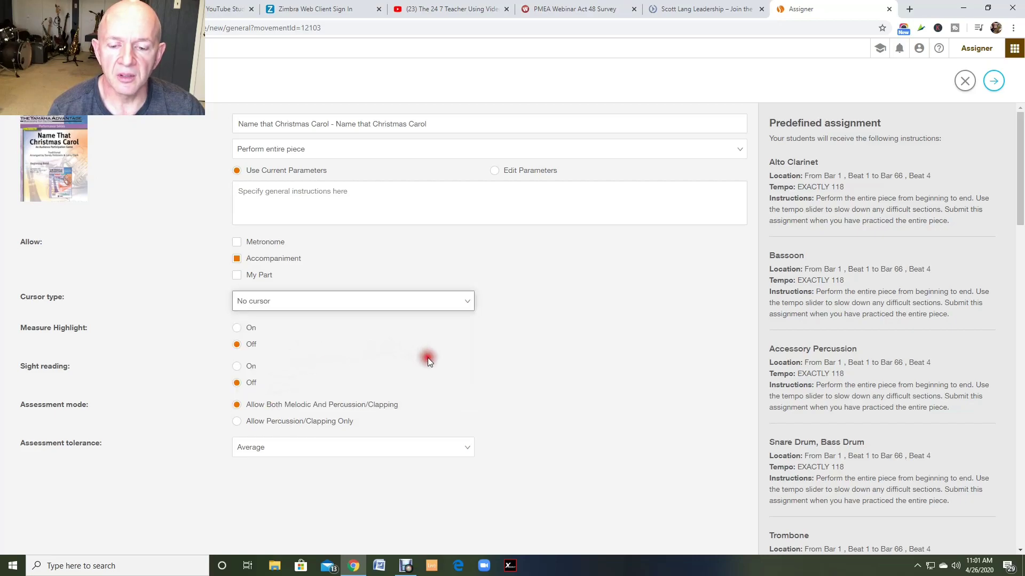
click(993, 81)
Add the Assessment Grade criterion worth 15 points to the Name that Christmas Carol rubric and save the template
click(80, 157)
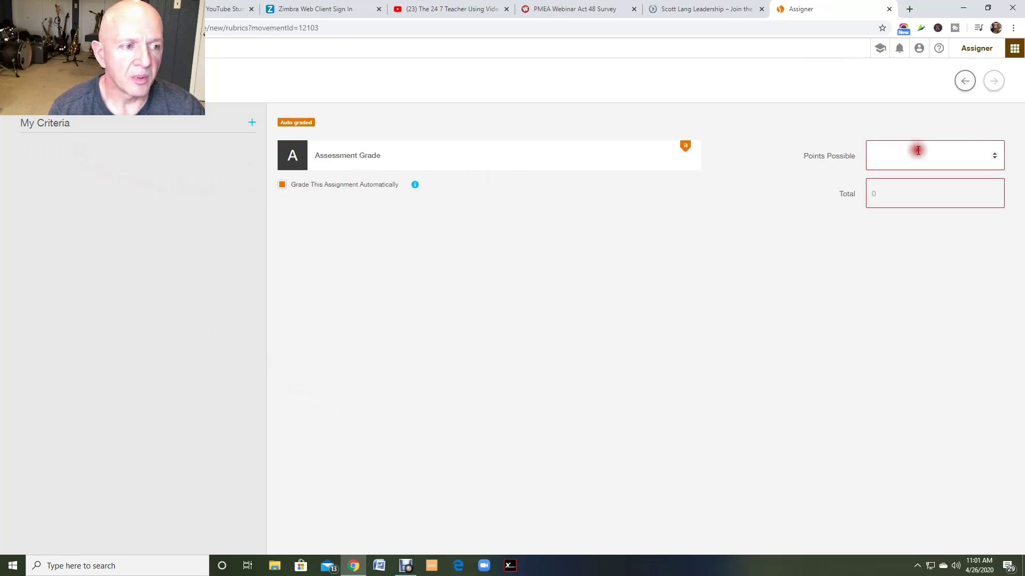
click(995, 153)
click(995, 154)
click(994, 154)
click(995, 153)
click(995, 153)
click(995, 153)
click(994, 153)
click(995, 153)
click(994, 153)
click(995, 153)
click(995, 154)
click(994, 85)
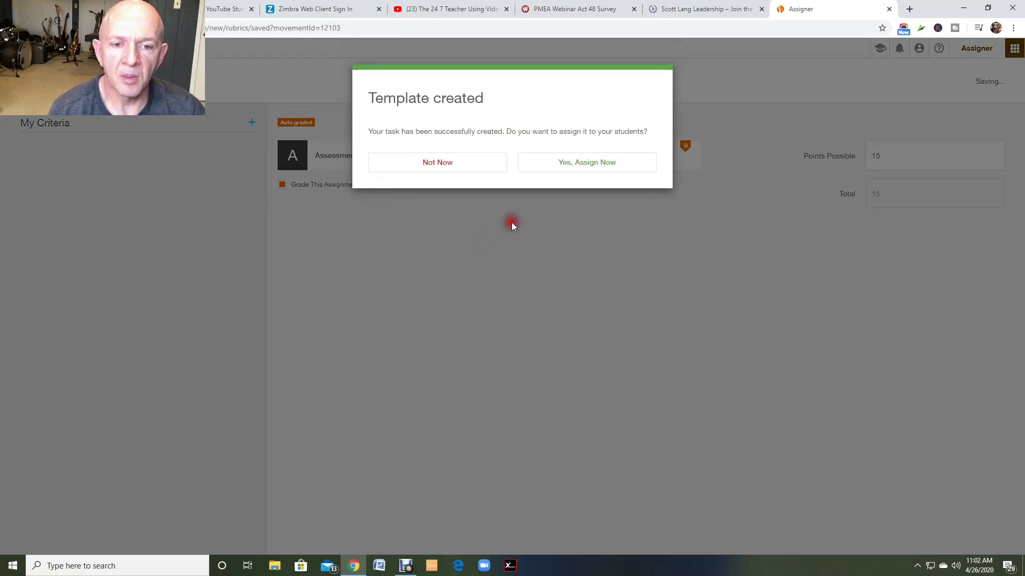
Assign the Name that Christmas Carol template to all students in Demo Class with a due date of May 10, 2020
click(577, 170)
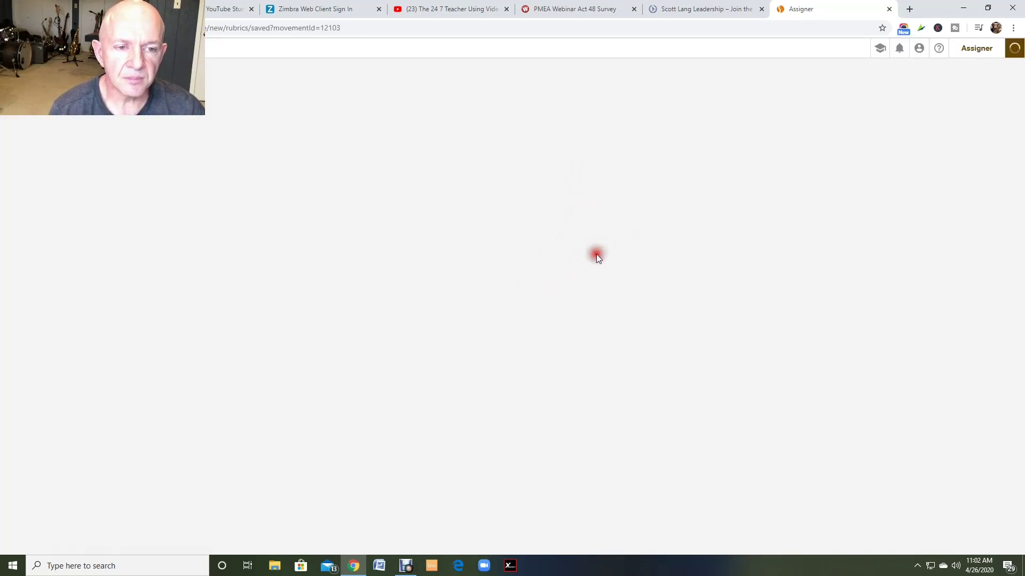
click(629, 128)
click(613, 183)
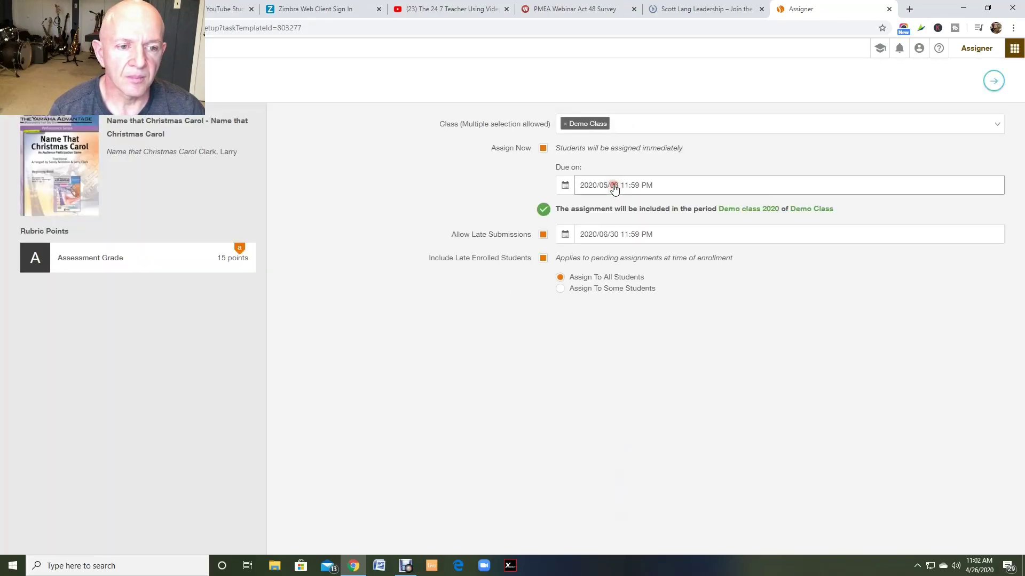
click(565, 186)
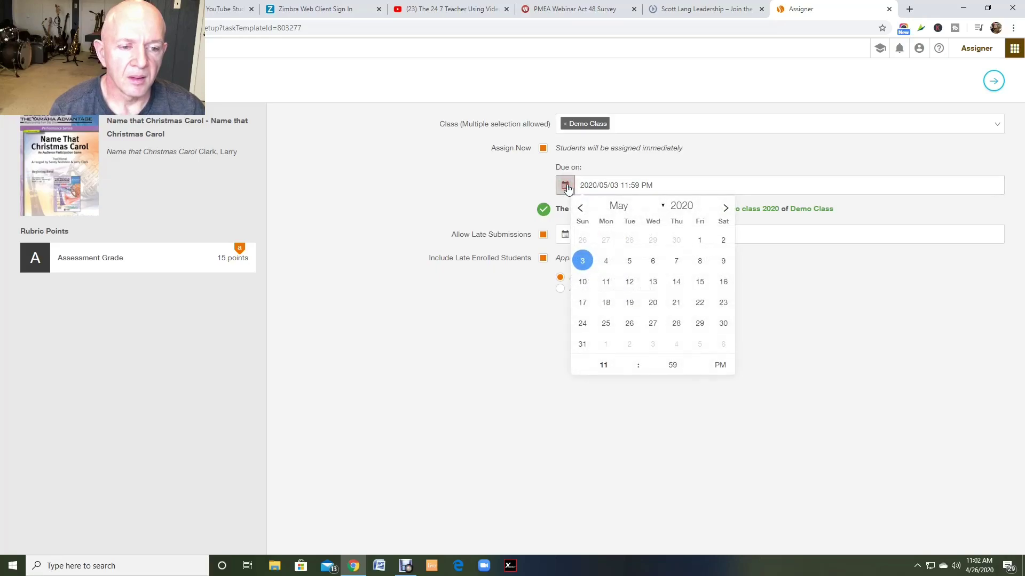
click(583, 281)
click(776, 270)
click(993, 81)
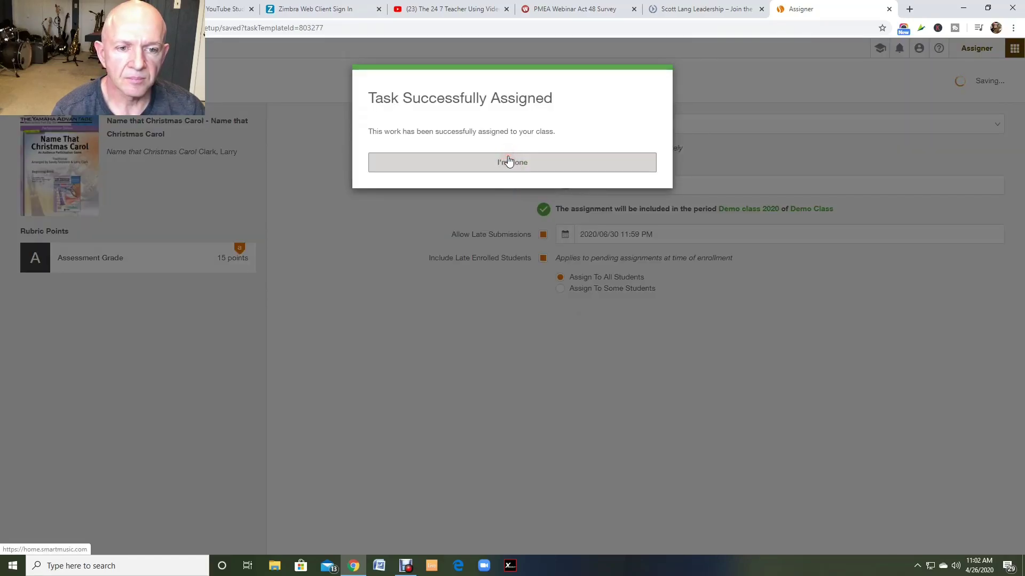
click(508, 161)
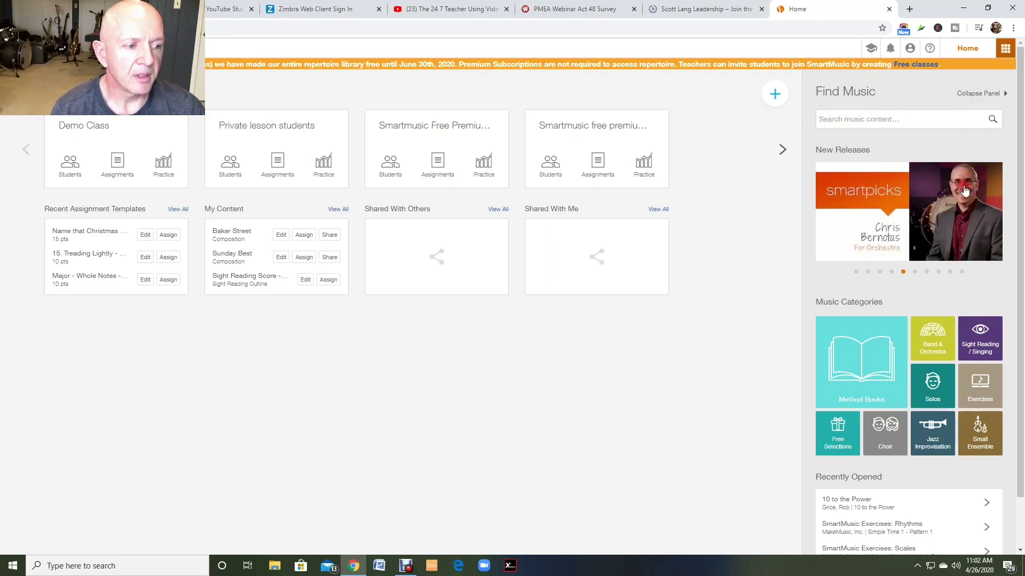
Search the Band & Orchestra music category for "barrage"
click(932, 335)
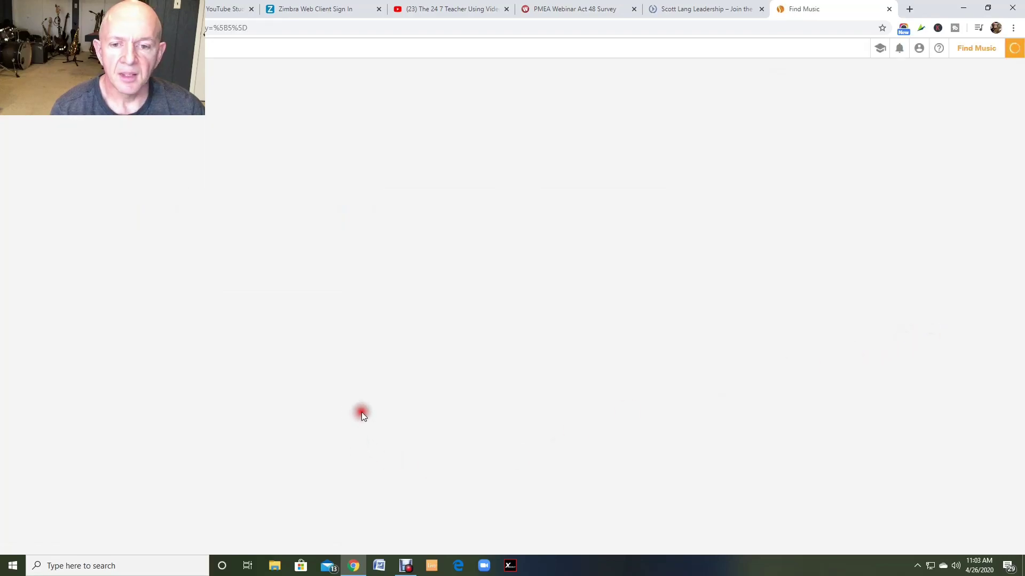
click(358, 389)
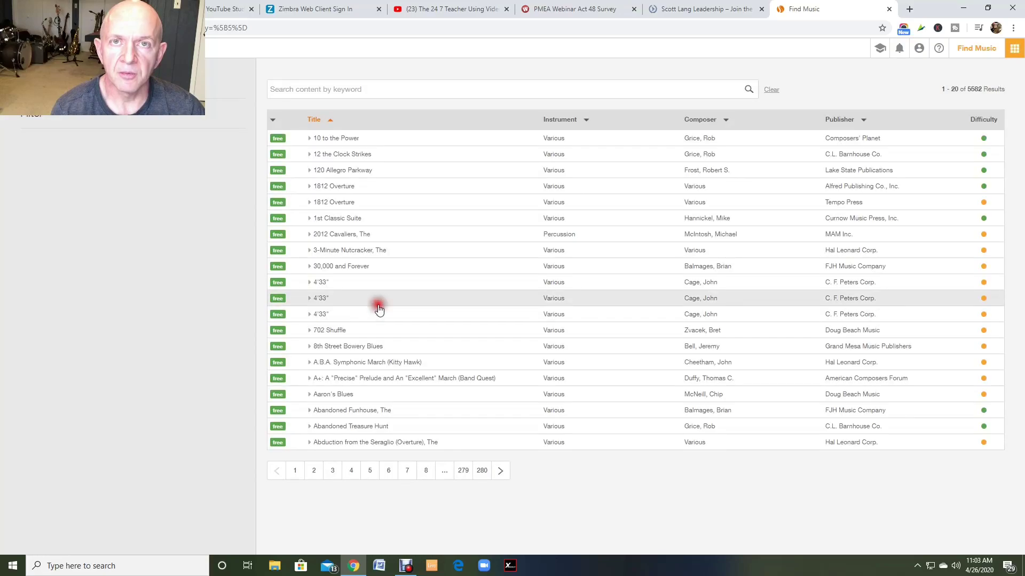
click(322, 89)
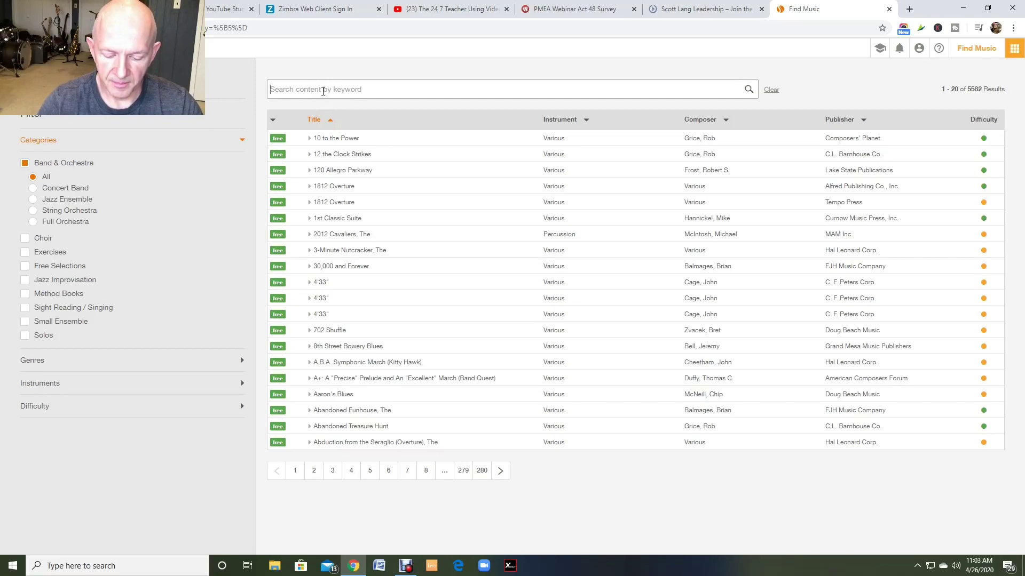
text(barrage)
key(Return)
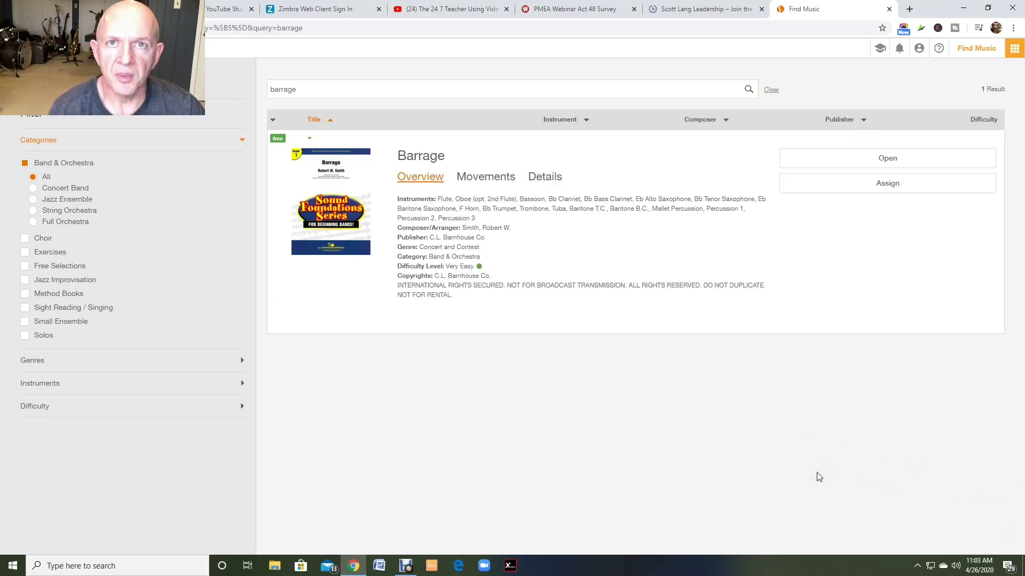
Begin the assignment setup for the piece Barrage
click(897, 165)
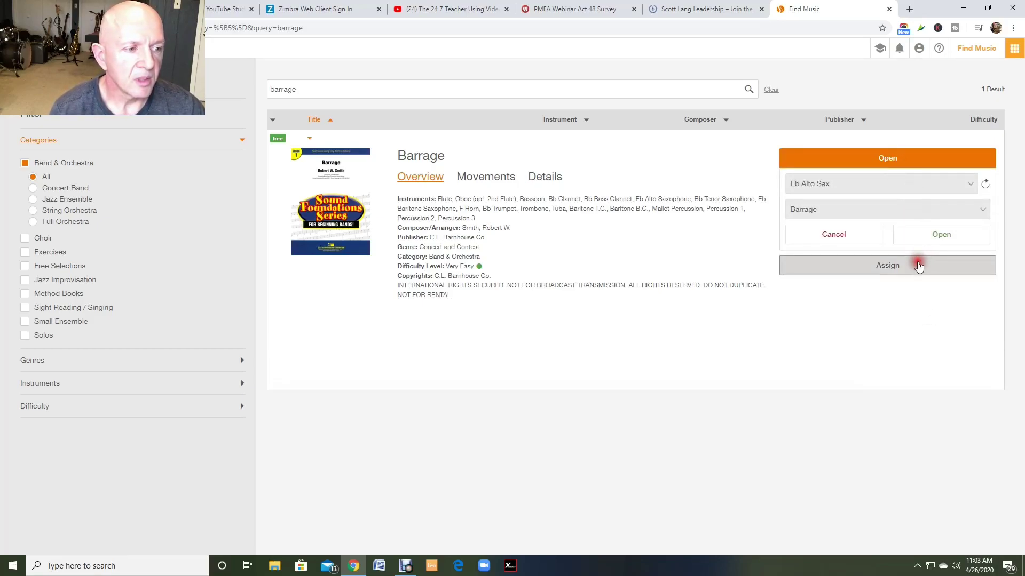
click(914, 267)
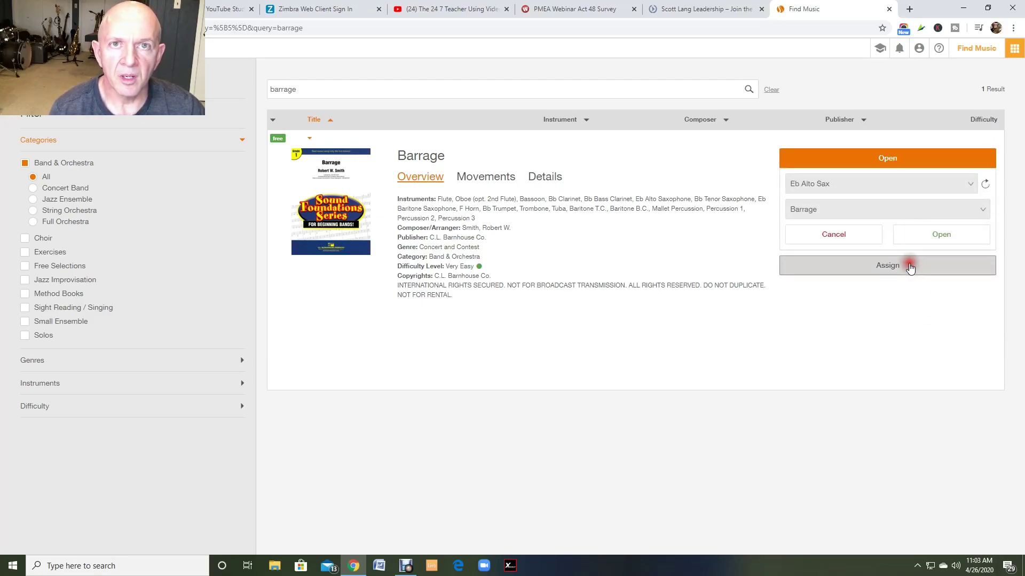
click(908, 267)
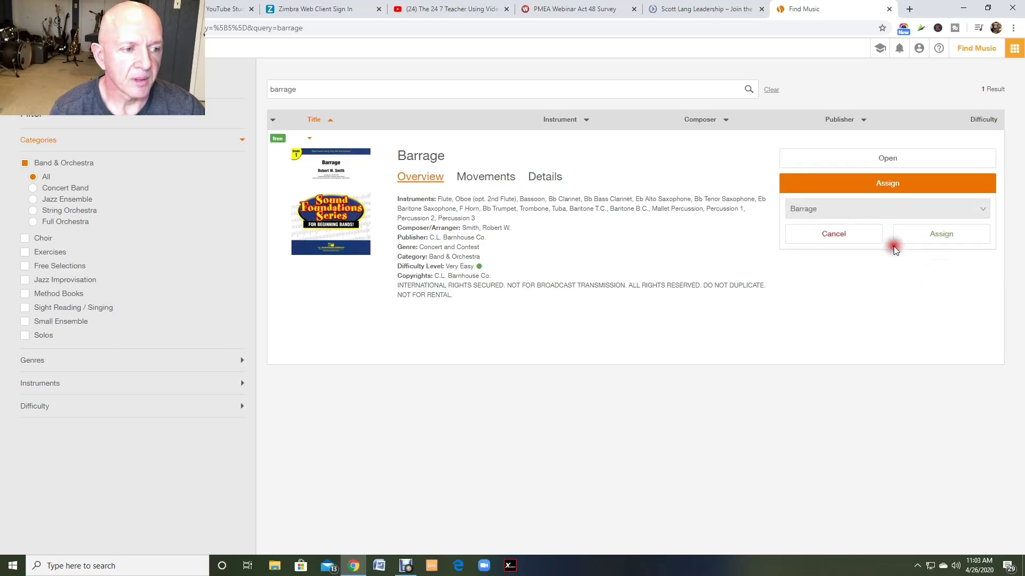
click(949, 234)
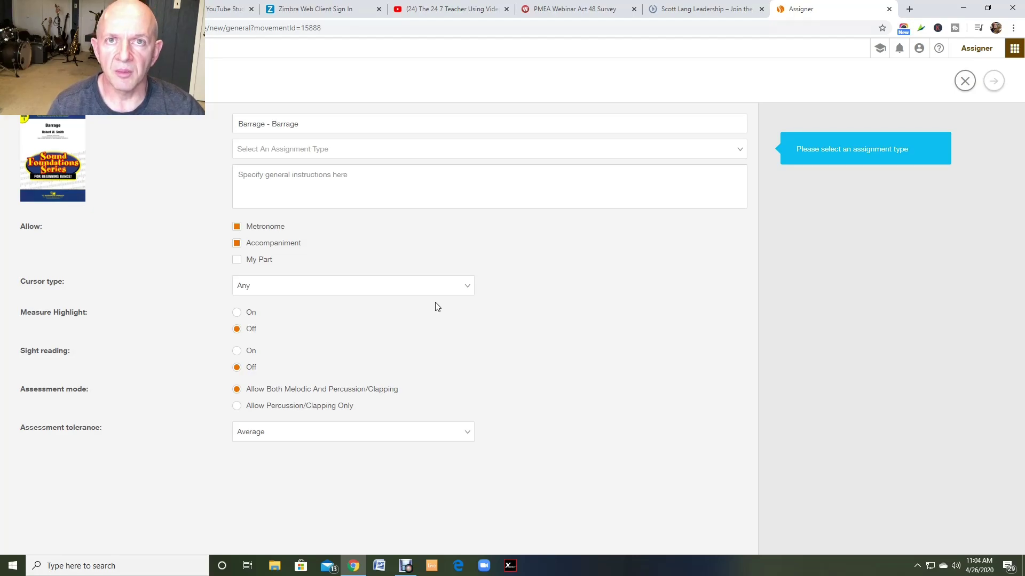
Set the Barrage assignment type to Perform entire piece, disallow the metronome, and continue to the rubric setup
click(299, 152)
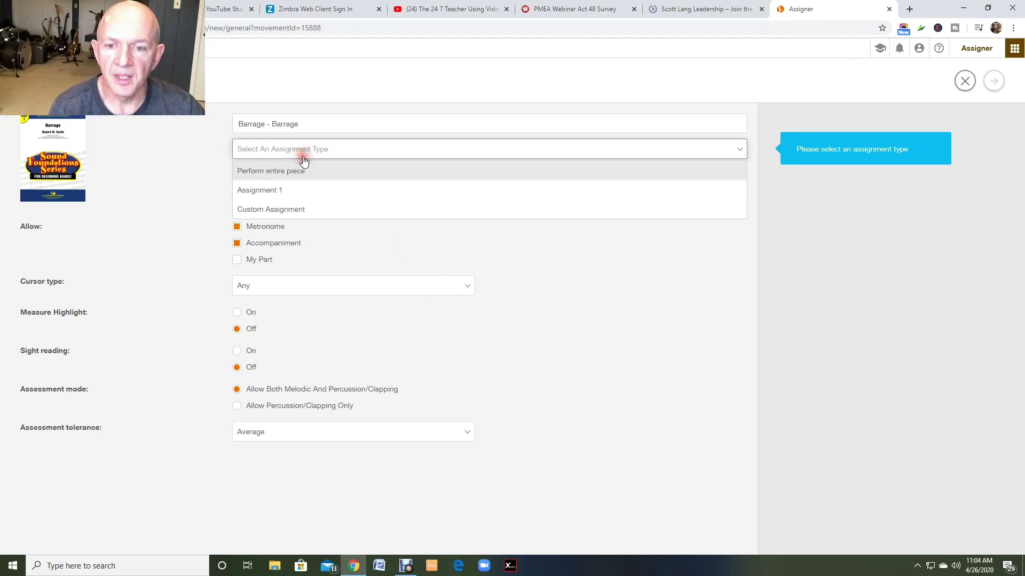
click(297, 171)
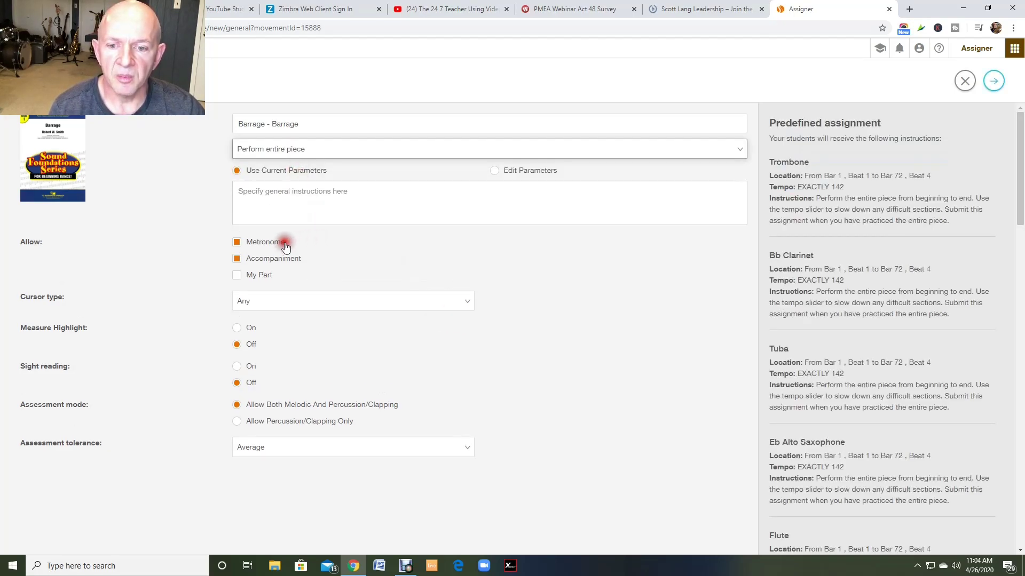
click(238, 244)
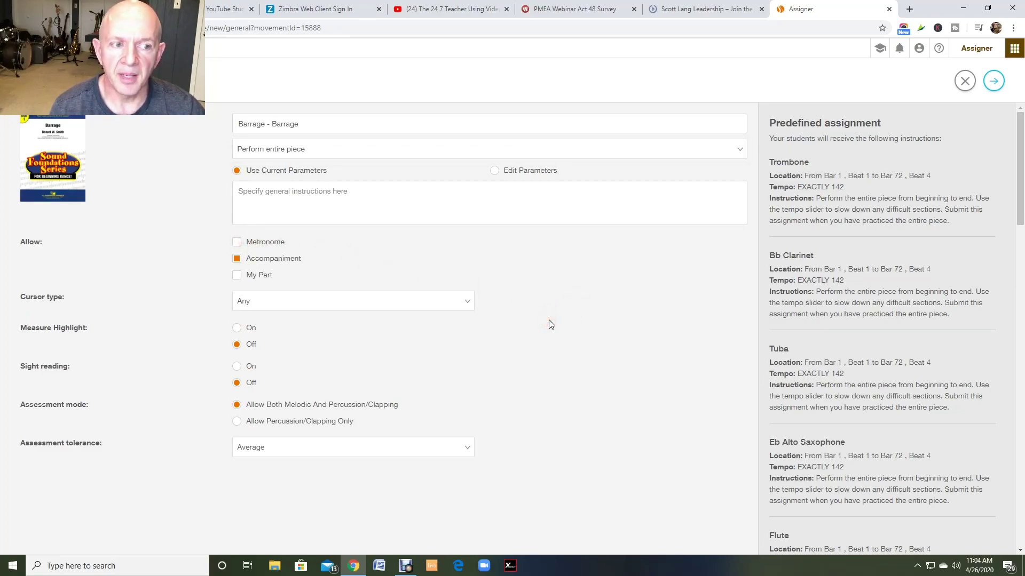
click(978, 84)
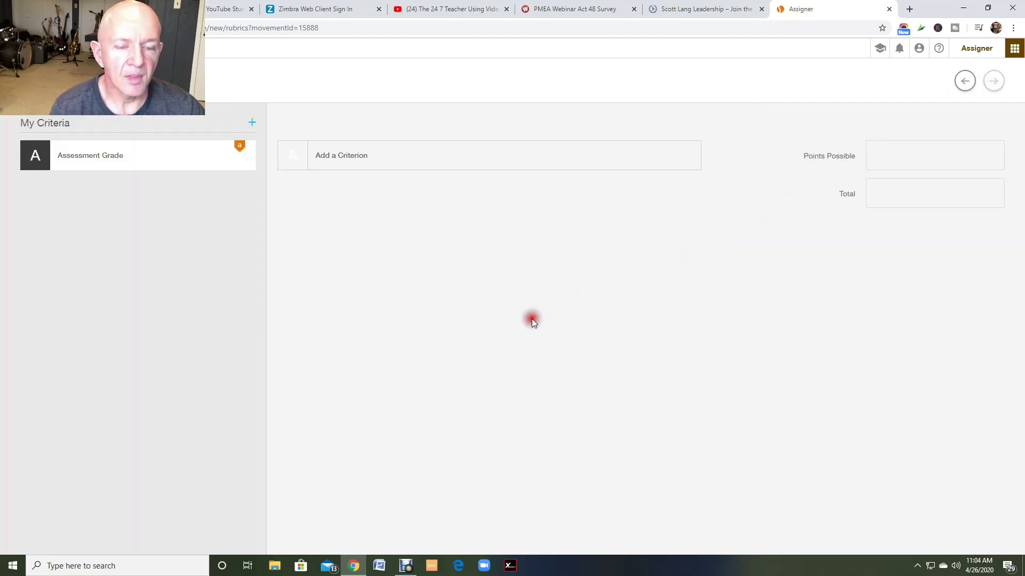
Add the Assessment Grade criterion worth 20 points to the Barrage rubric and save the template
click(125, 162)
click(914, 155)
text(2)
click(995, 159)
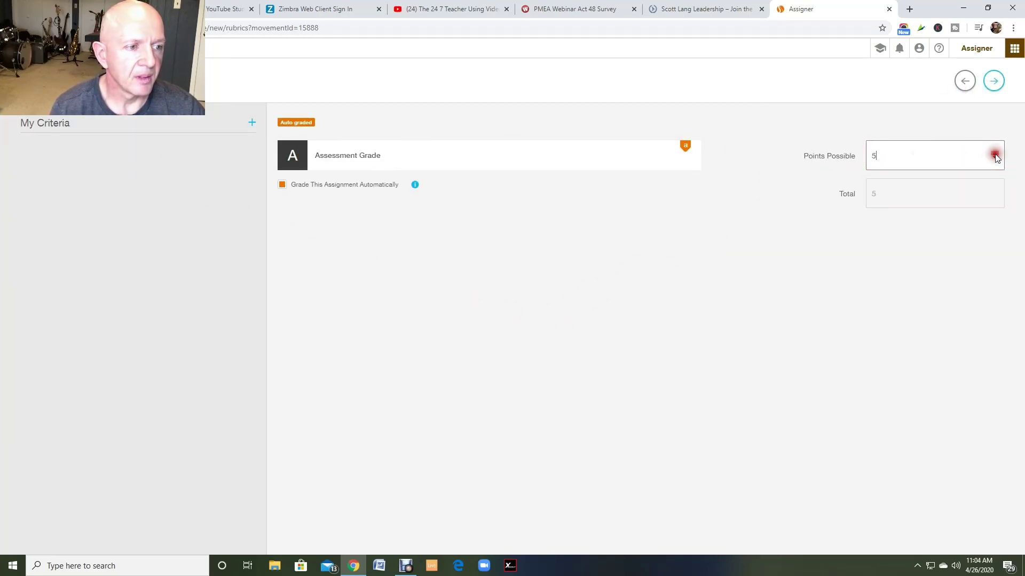
key(BackSpace)
text(13)
click(995, 154)
click(995, 154)
click(995, 153)
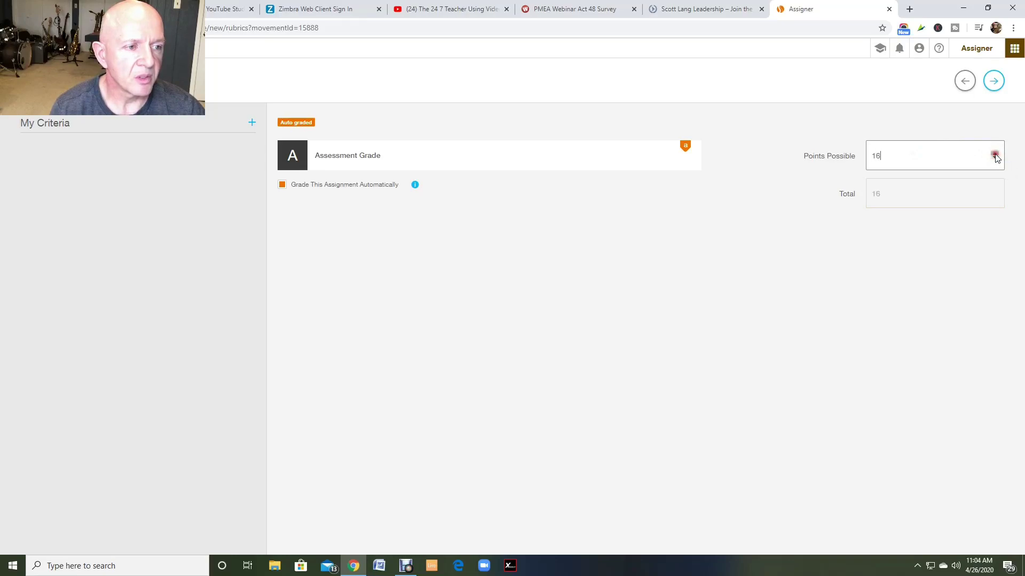
click(995, 154)
click(995, 154)
click(993, 80)
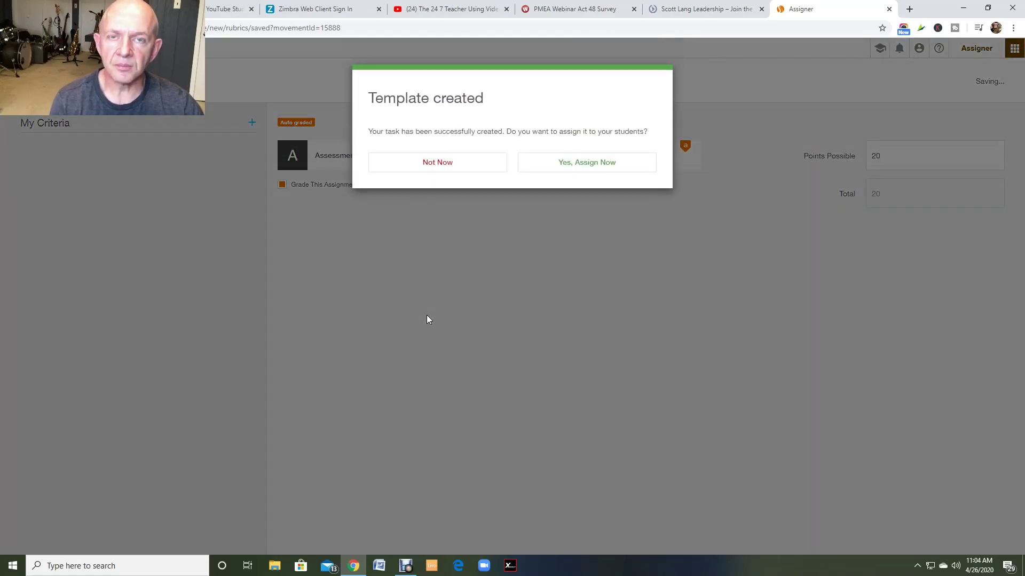
Assign the Barrage template to all students in Demo Class with a due date of May 31, 2020
click(553, 167)
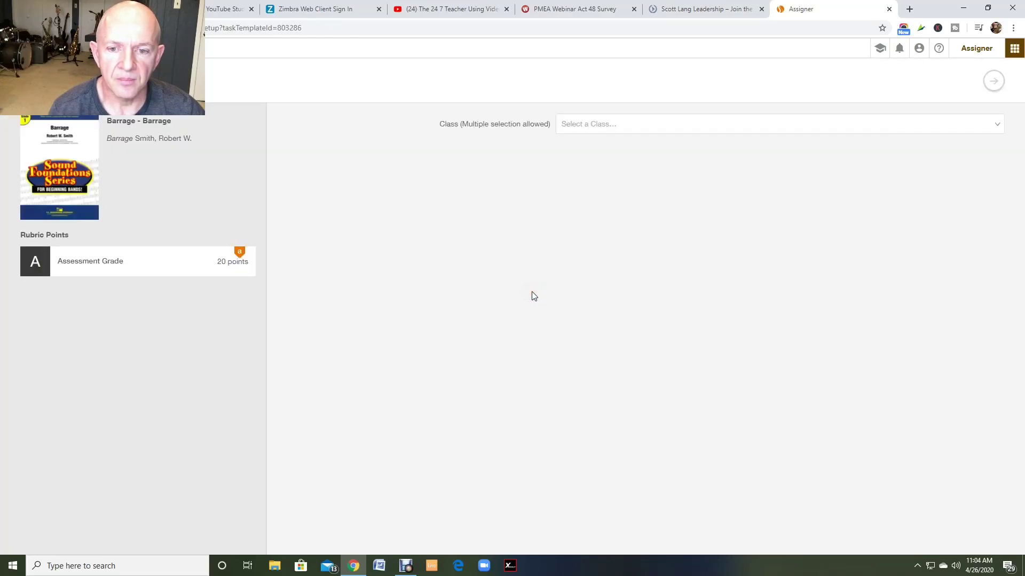
click(610, 125)
click(608, 180)
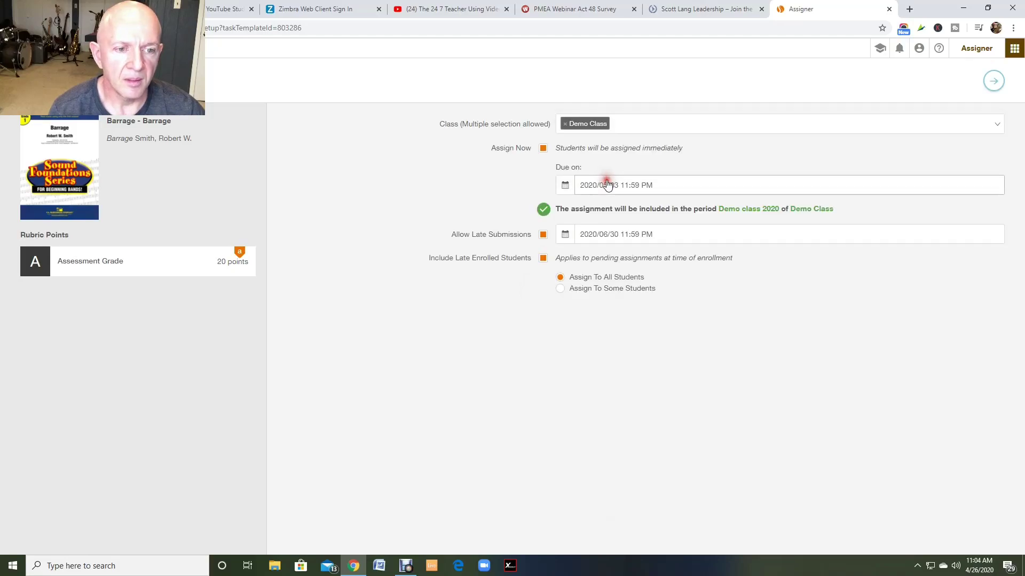
click(564, 186)
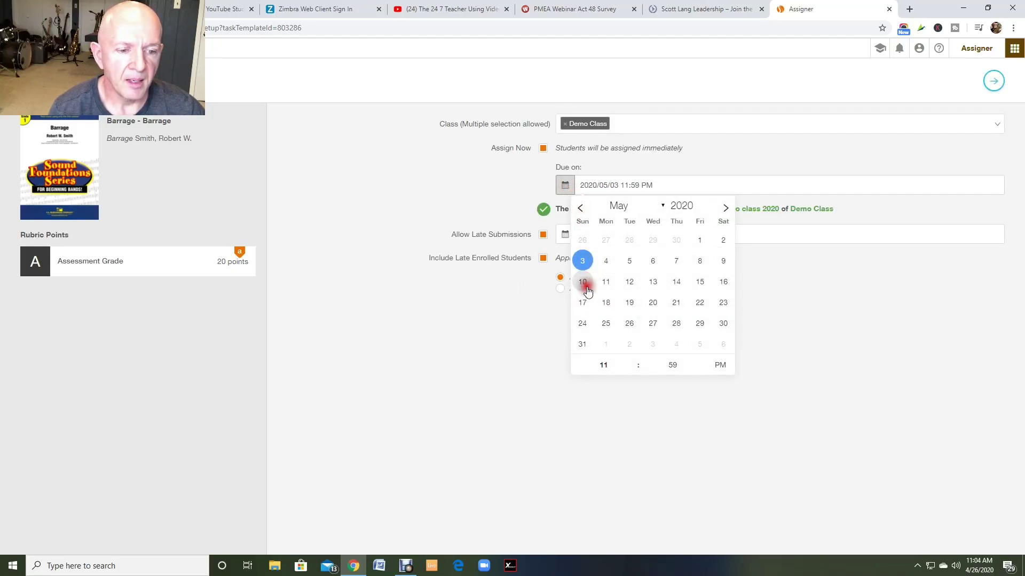
click(581, 345)
click(774, 315)
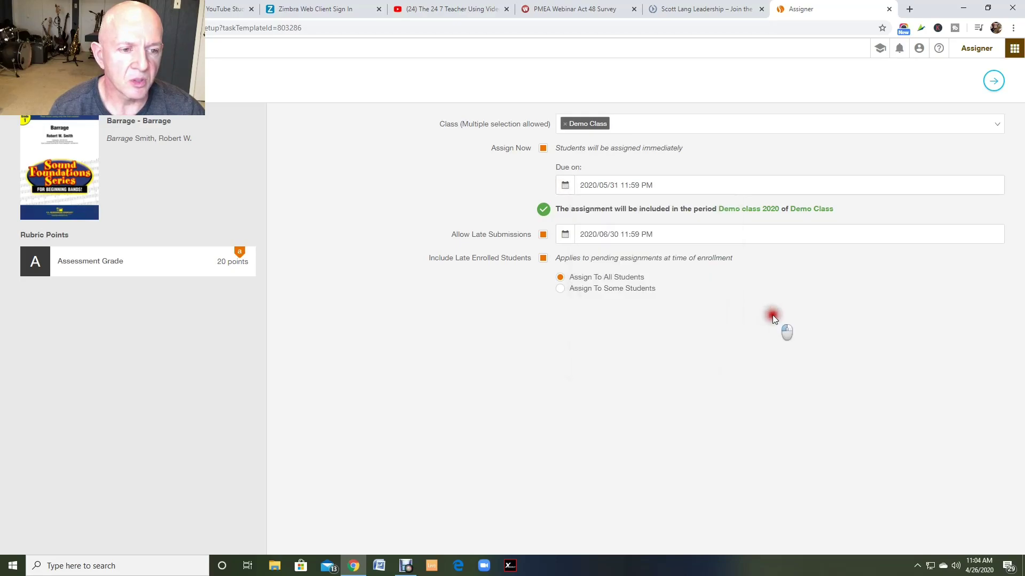
click(991, 82)
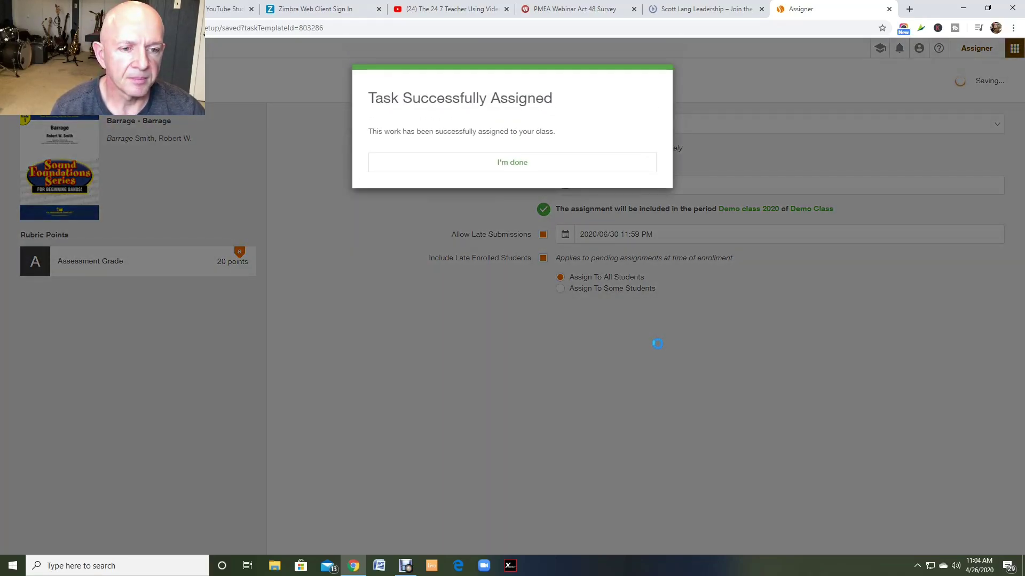
click(490, 161)
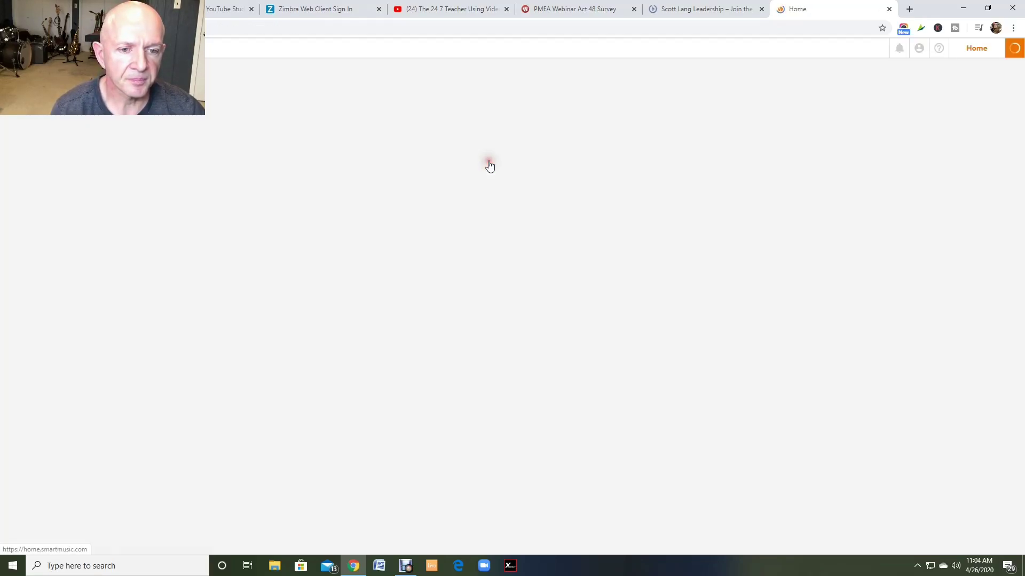
Open the Gradebook for Teachers
click(1004, 49)
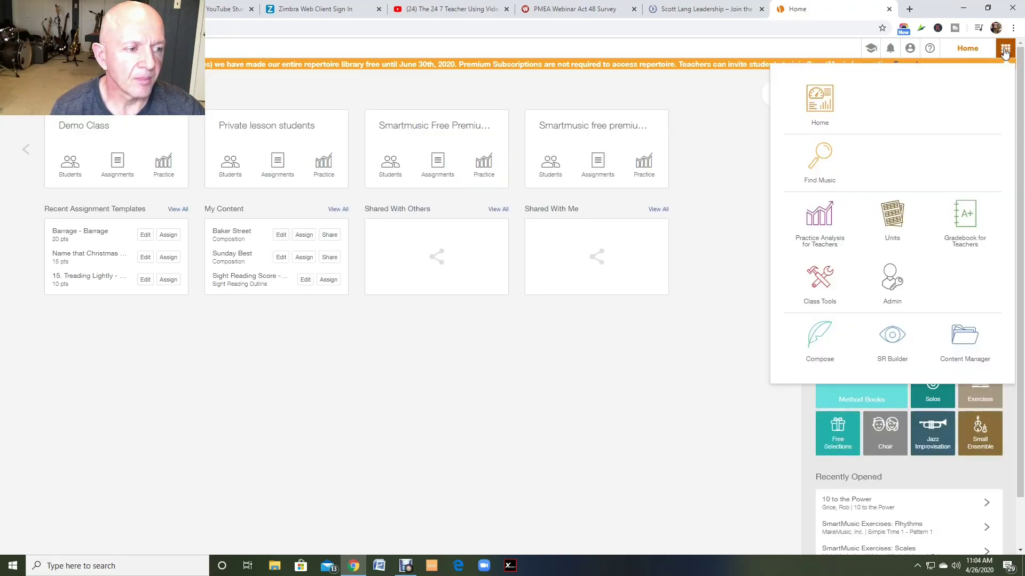
click(964, 216)
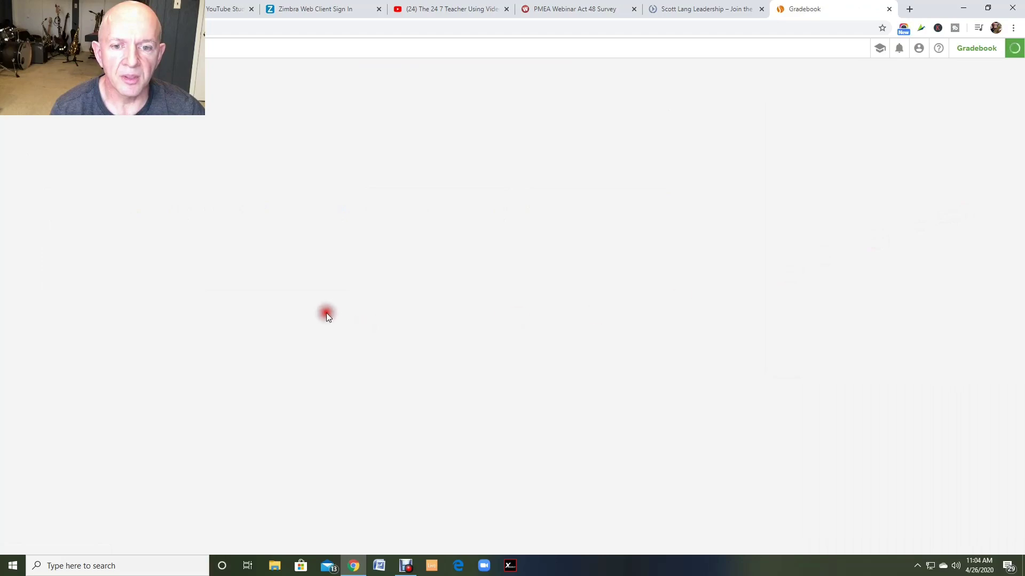